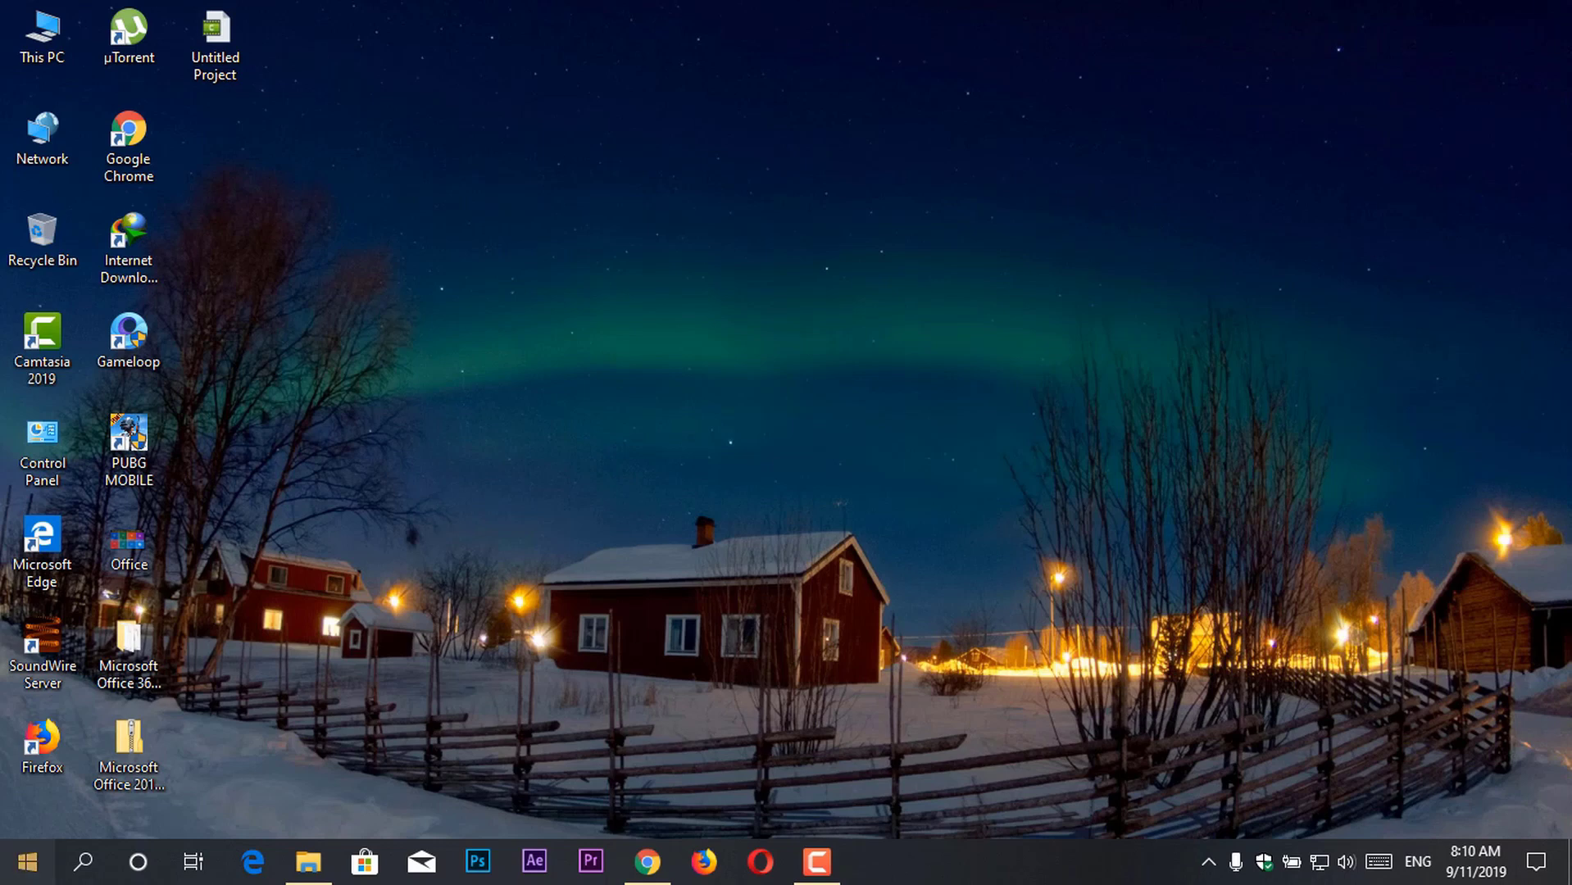
# - Locate and inspect the Office 2019 and Office 365 installer folders on the desktop
pyautogui.click(28, 861)
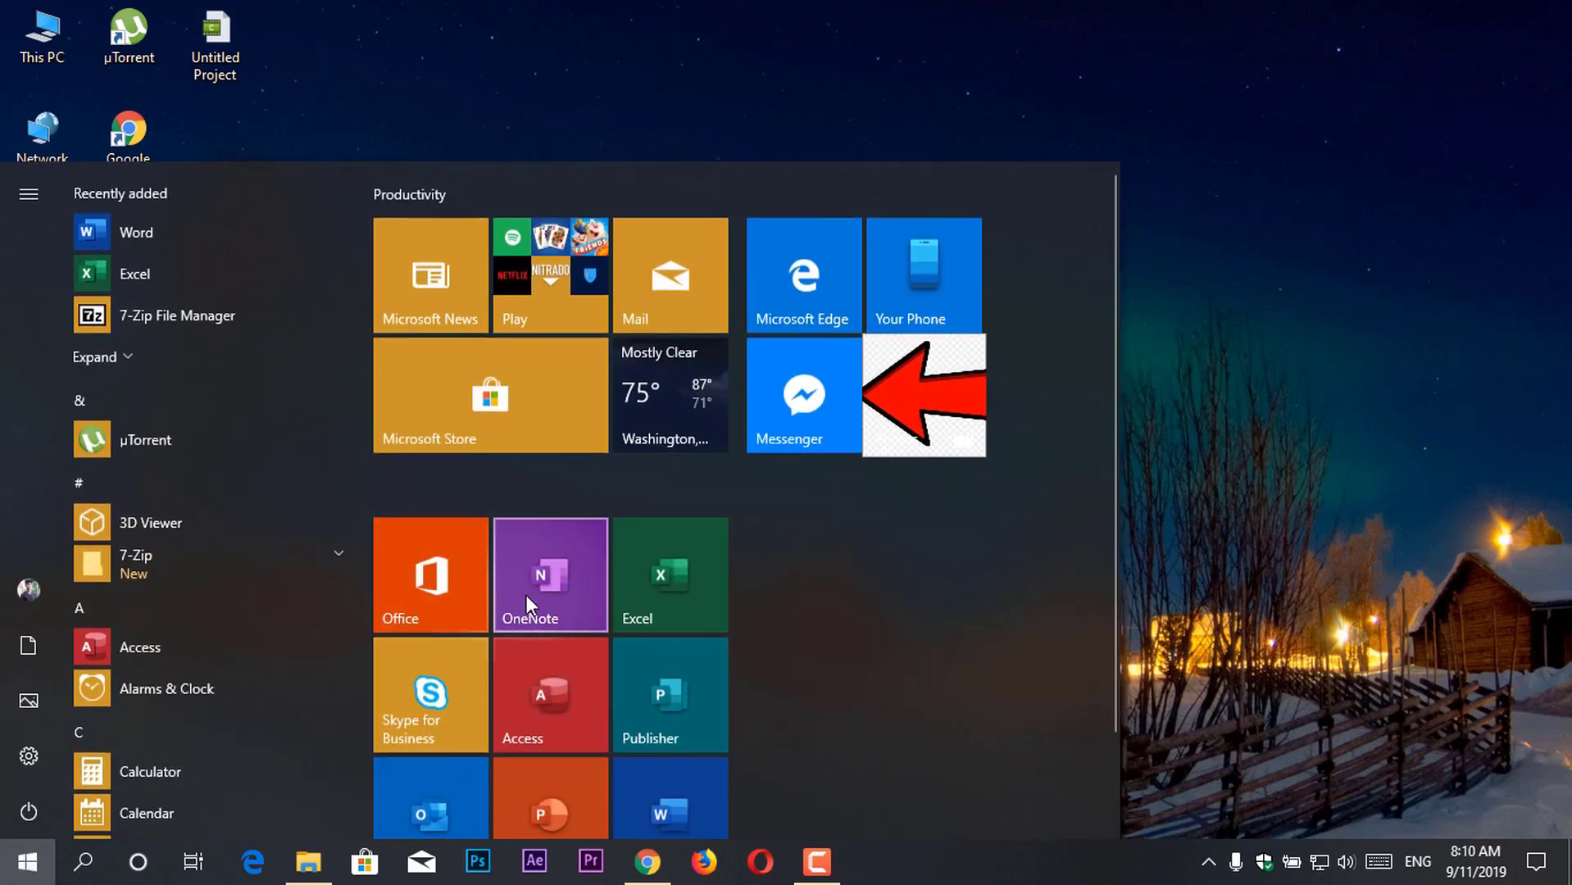
pyautogui.scroll(-2, 683, 693)
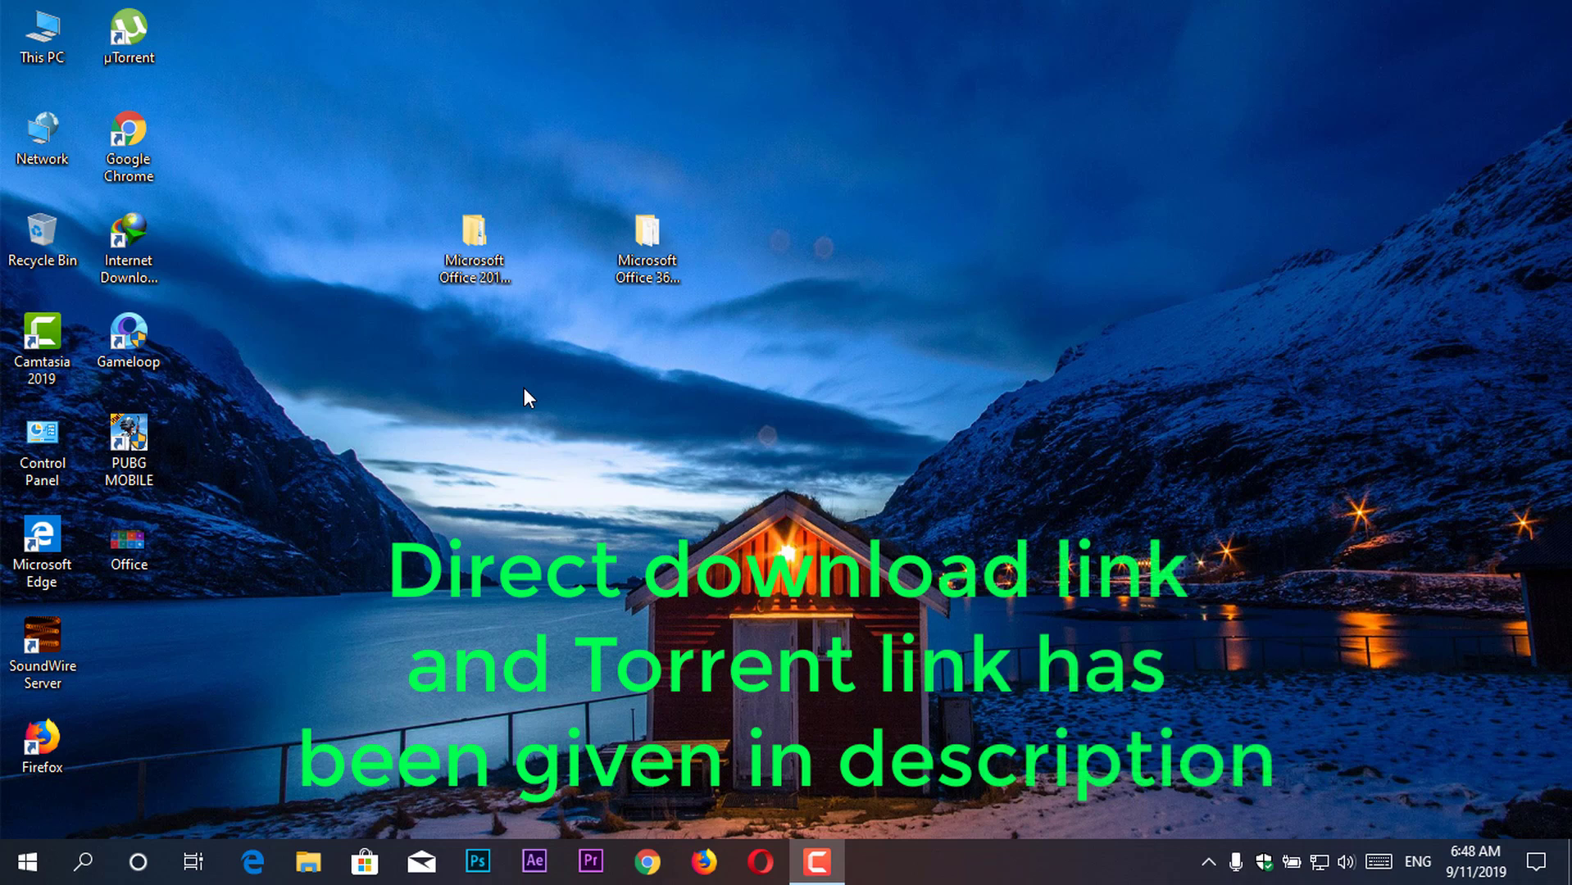
pyautogui.doubleClick(471, 261)
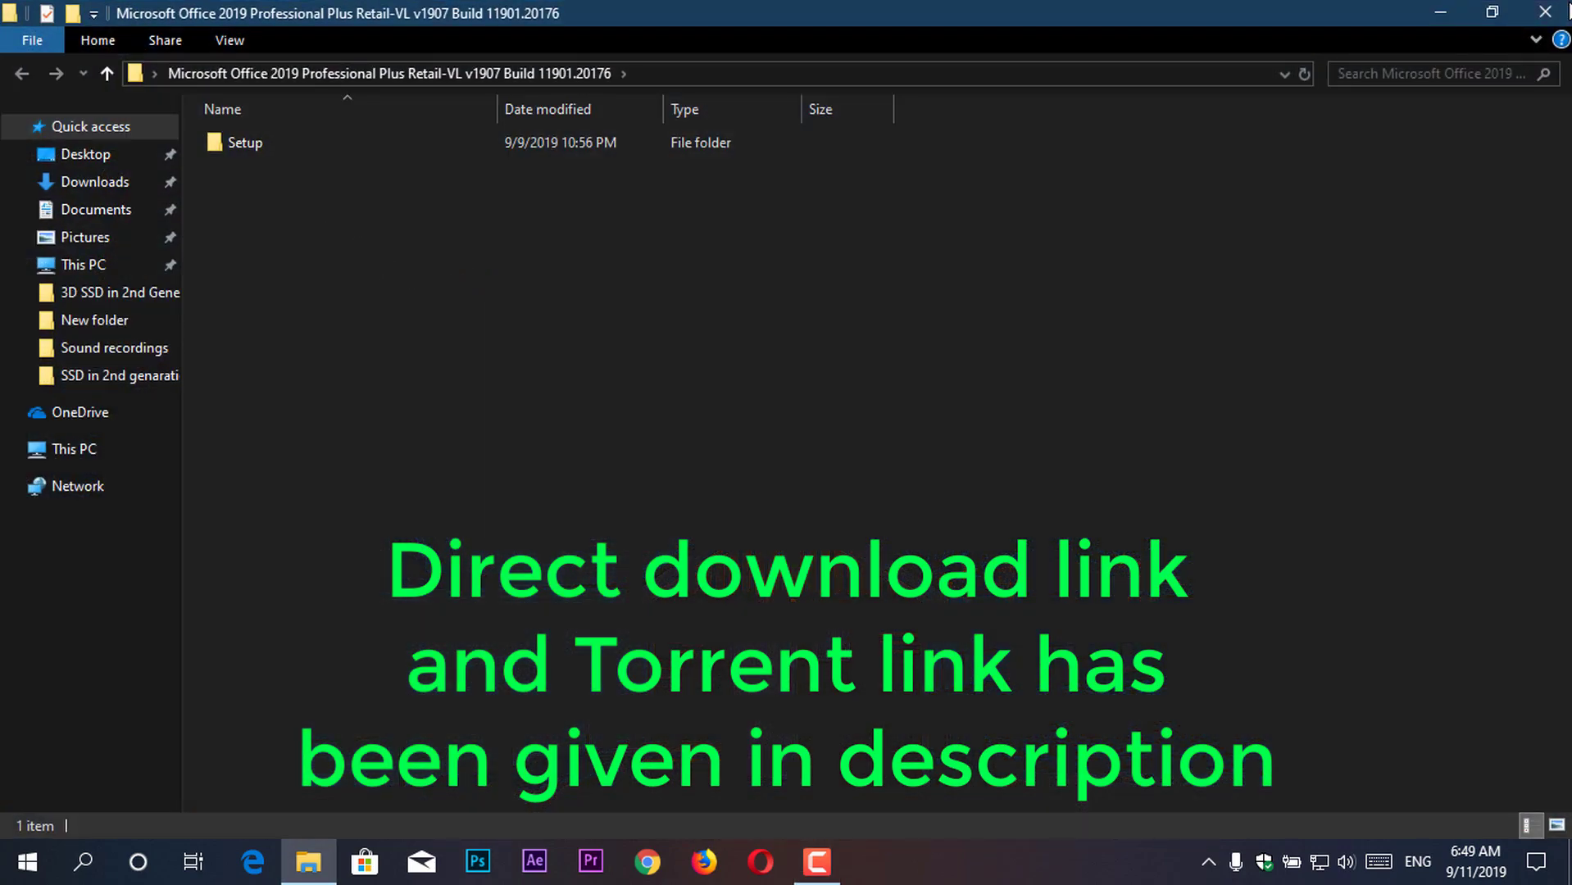
pyautogui.click(1565, 10)
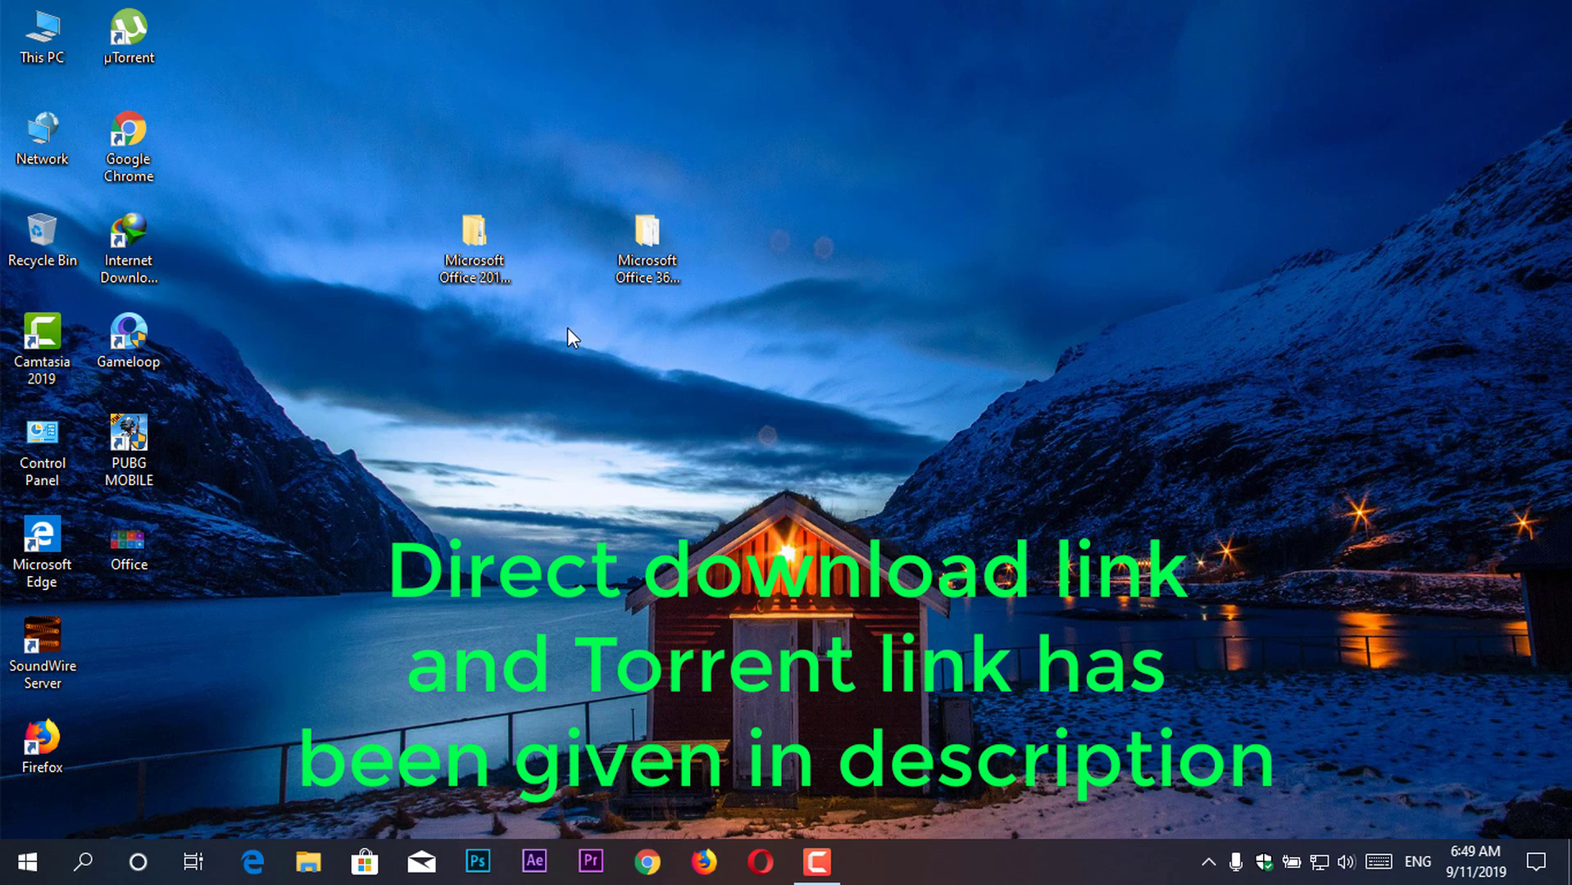
pyautogui.click(493, 273)
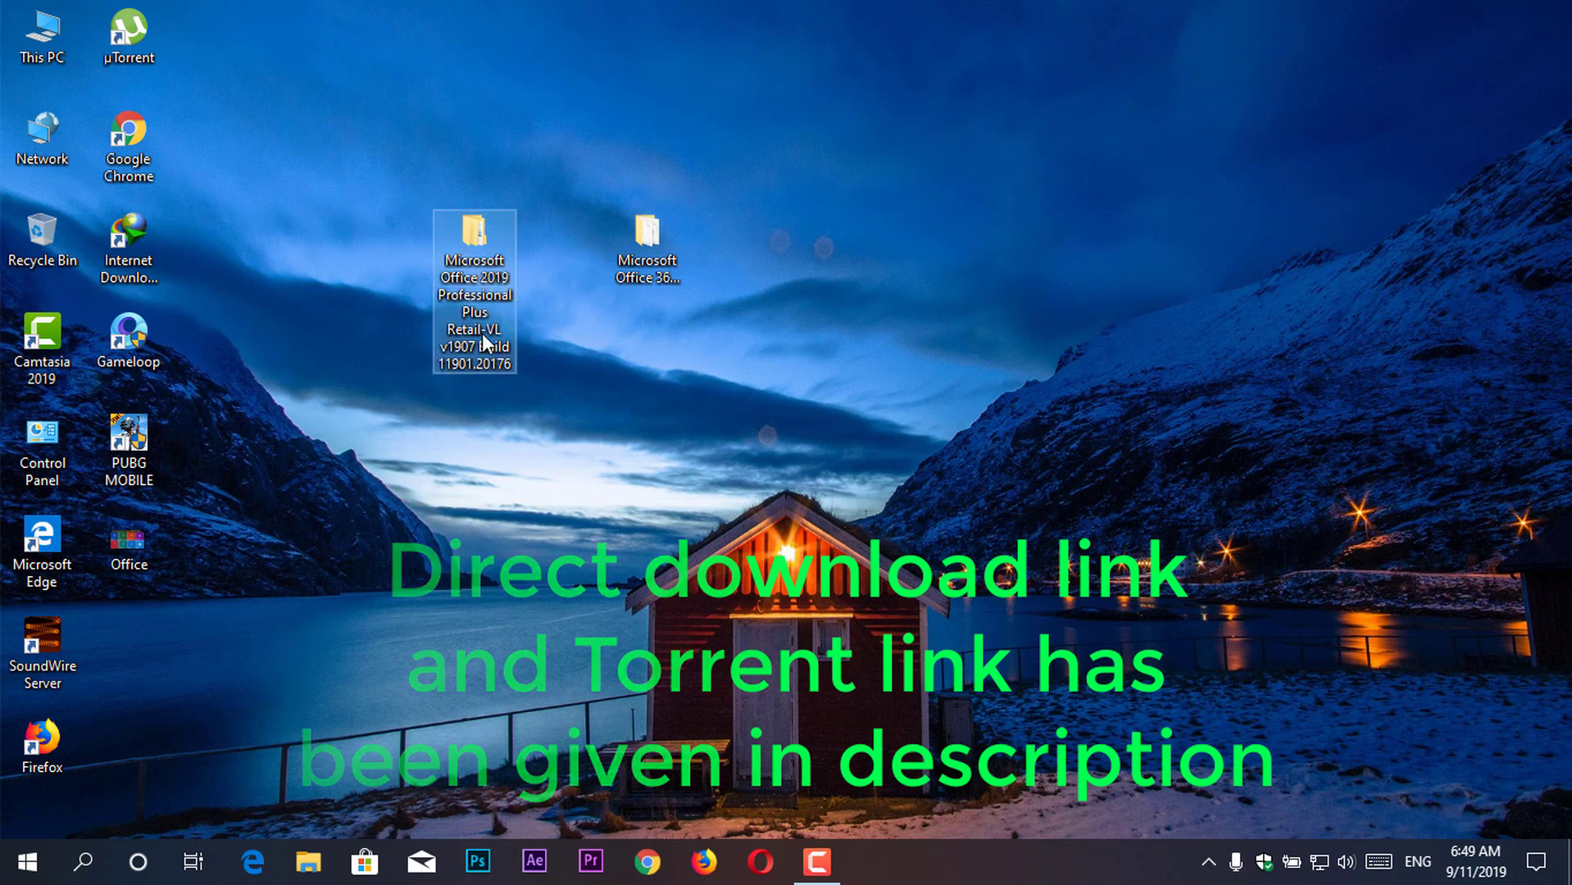
pyautogui.moveTo(474, 246)
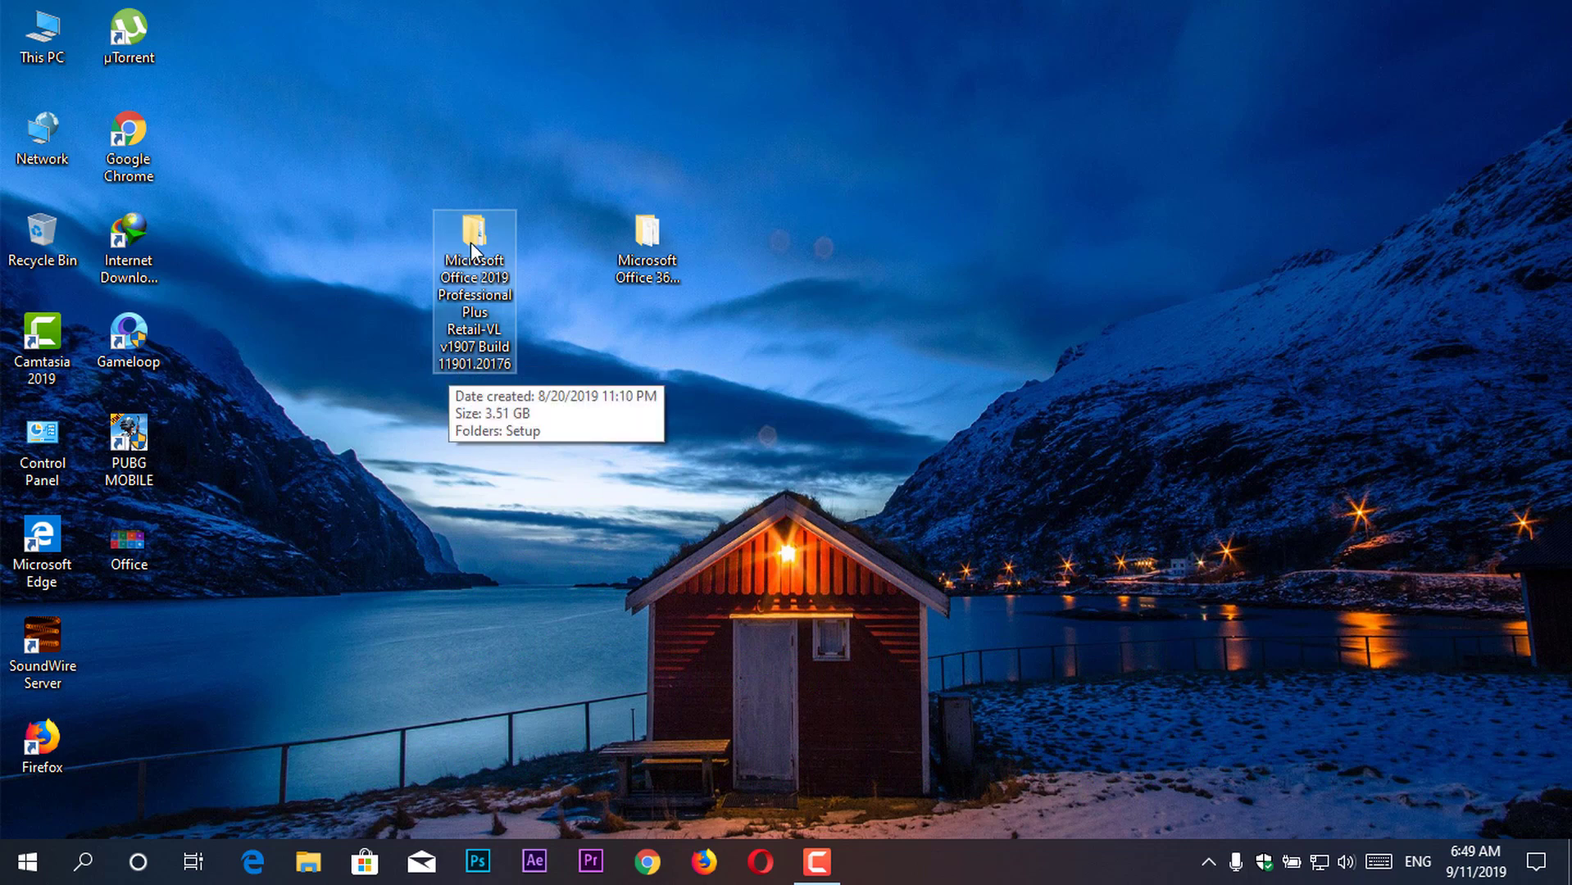
pyautogui.click(644, 278)
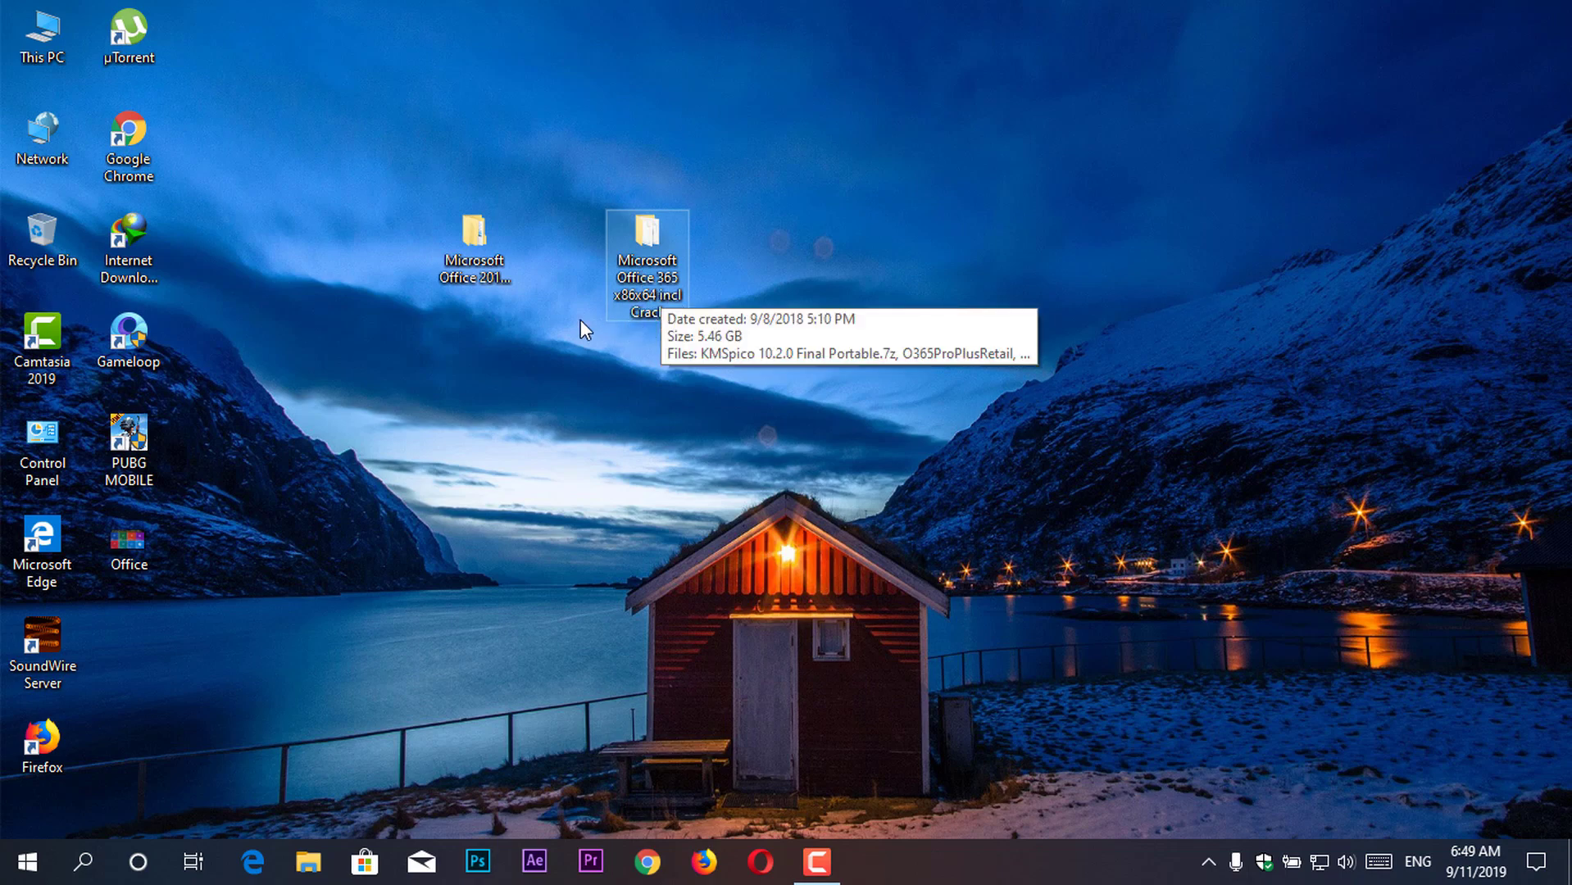
# - Run Setup.exe from the Office 2019 Professional Plus Setup folder, allowing both security warnings
pyautogui.doubleClick(473, 265)
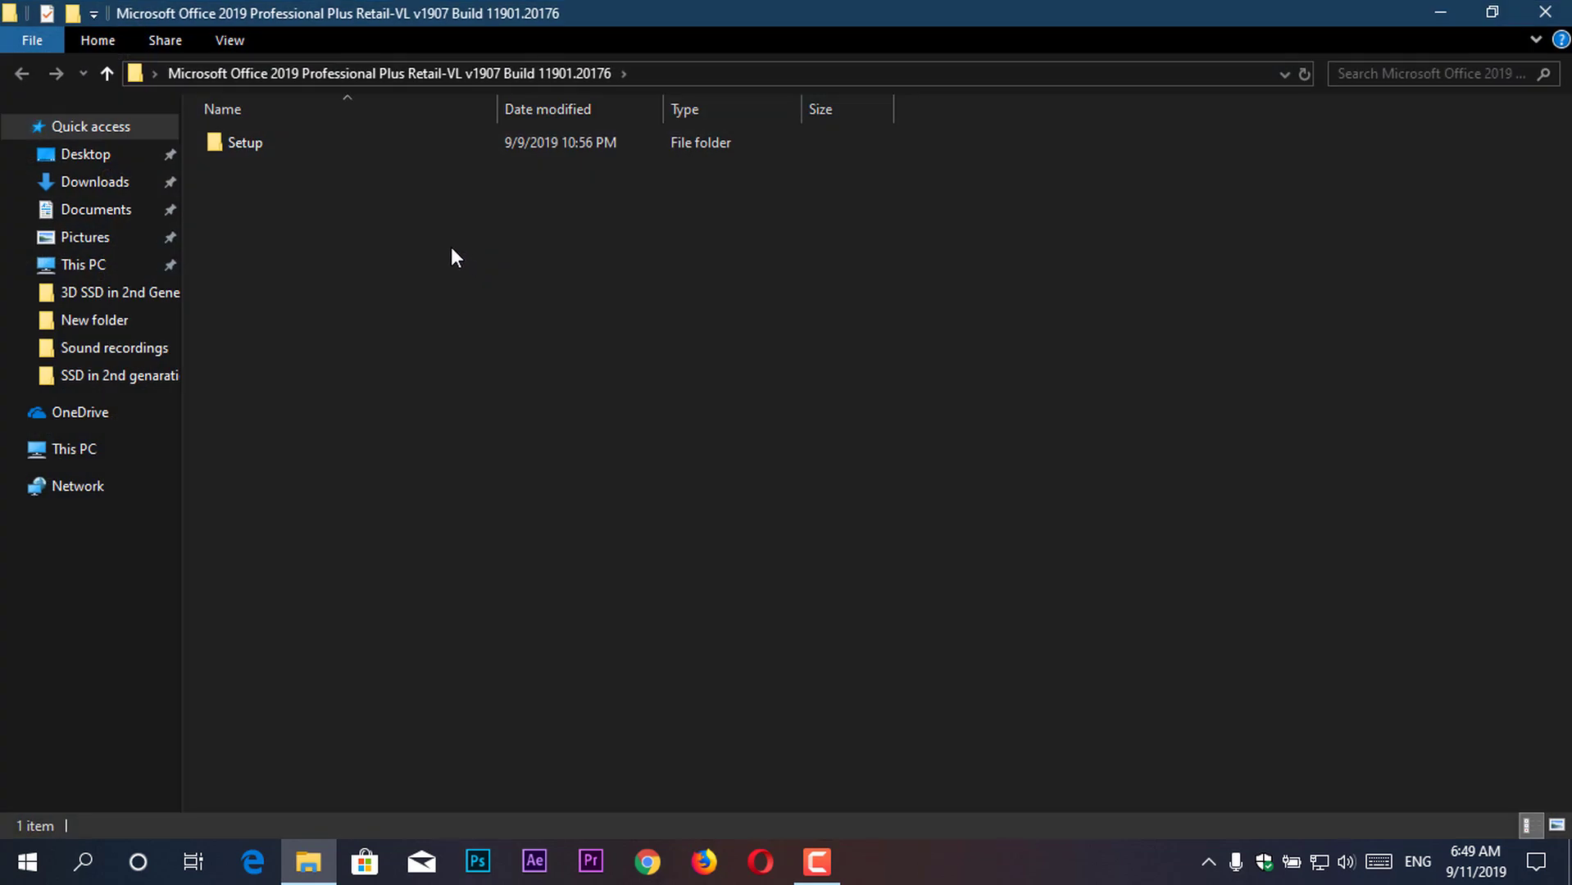
pyautogui.doubleClick(421, 146)
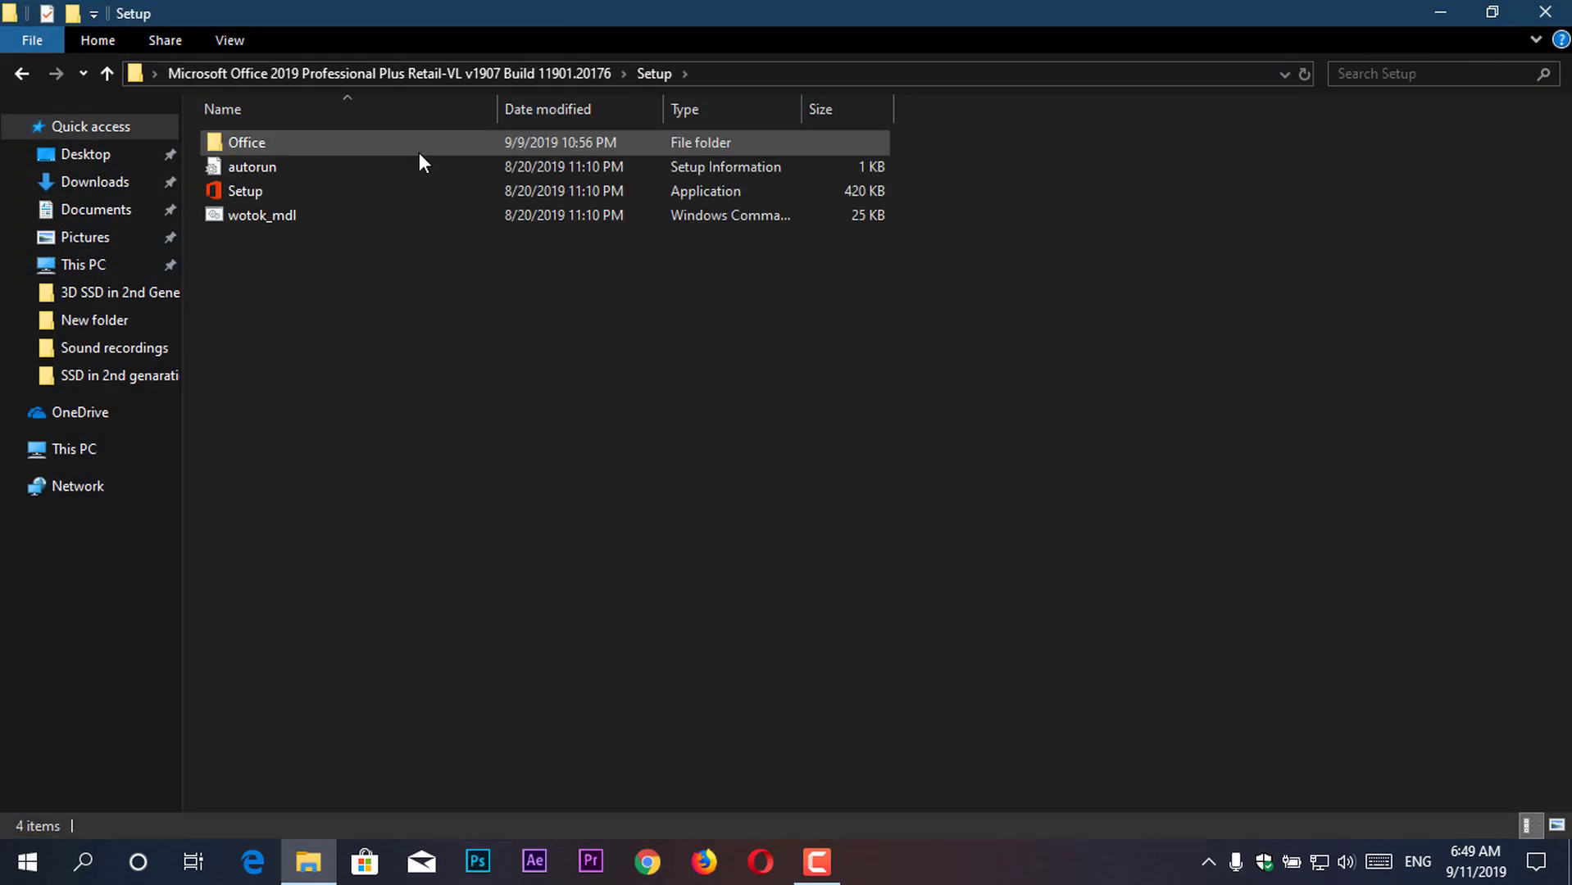
pyautogui.doubleClick(369, 202)
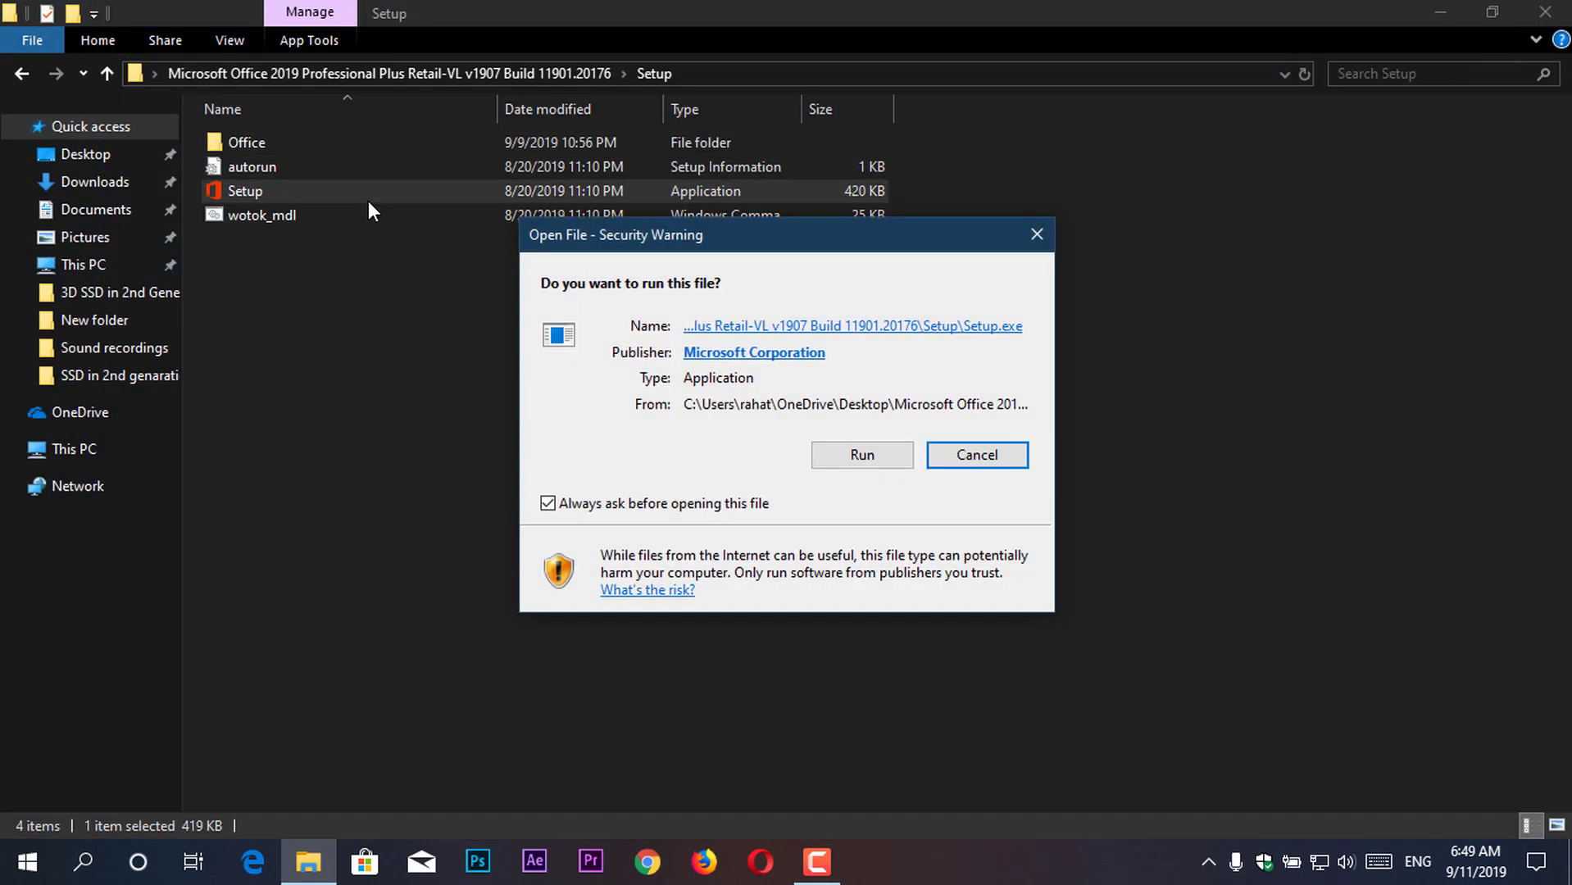
pyautogui.click(818, 455)
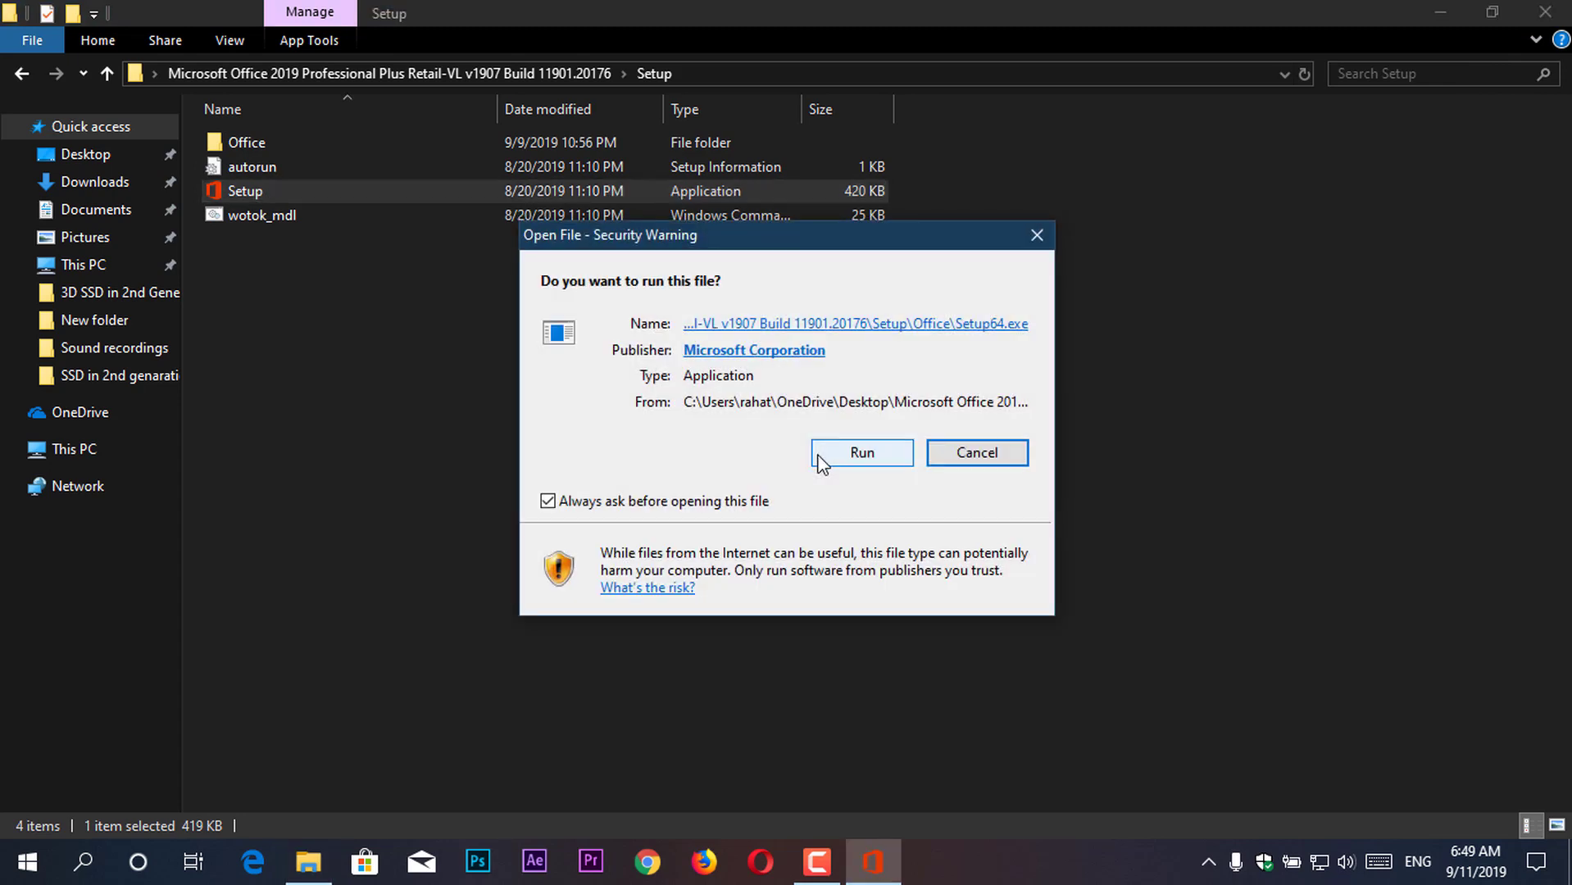
pyautogui.click(822, 452)
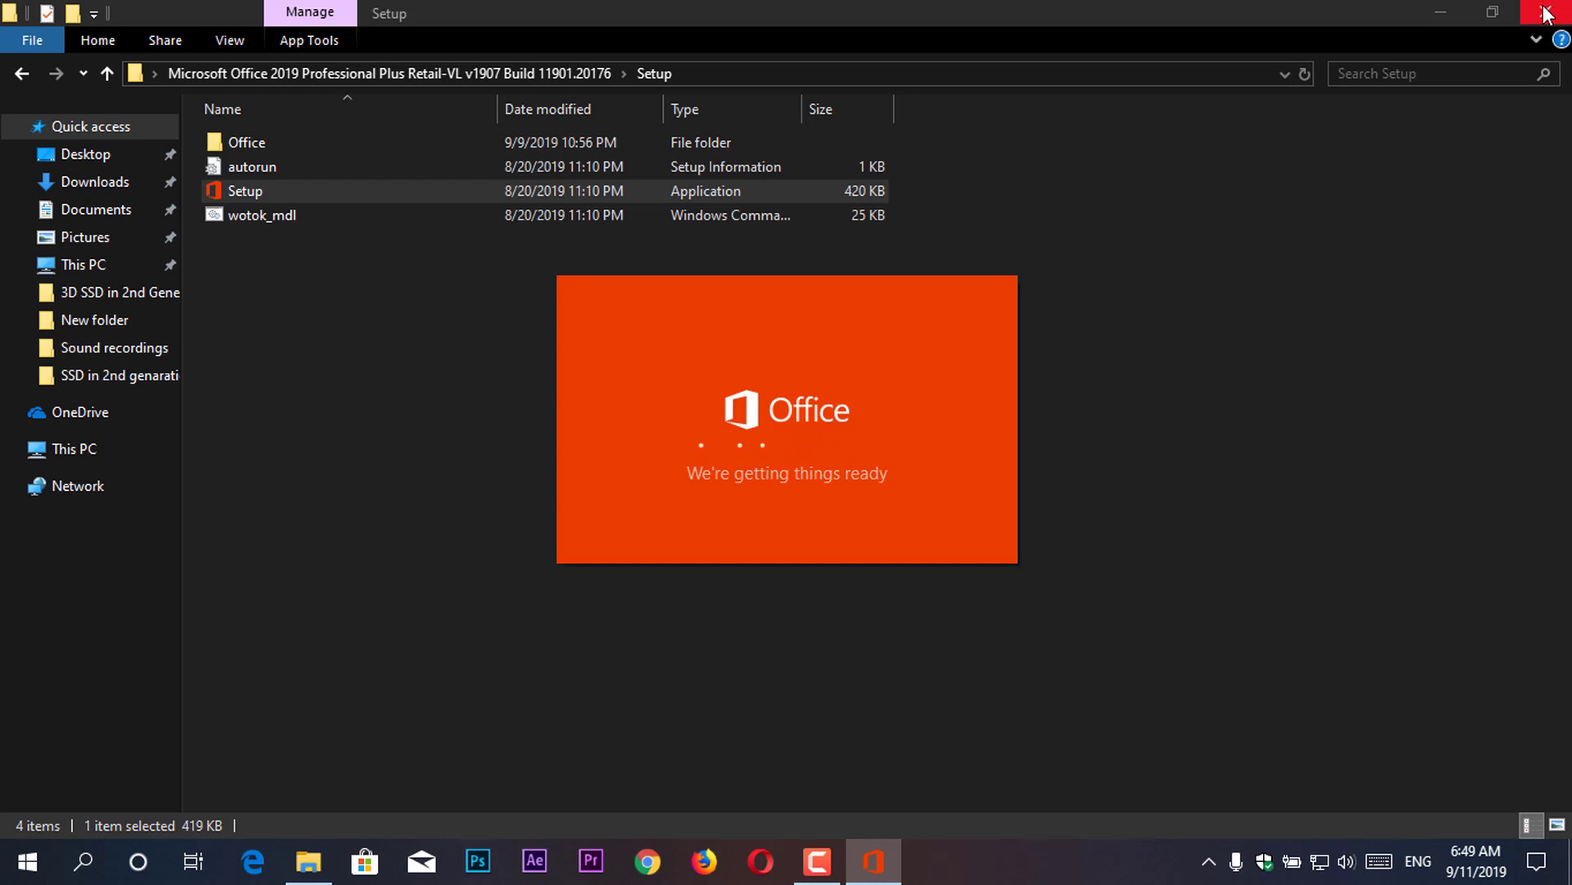
# - Close the Setup folder window and let the Office installer finish
pyautogui.click(1546, 13)
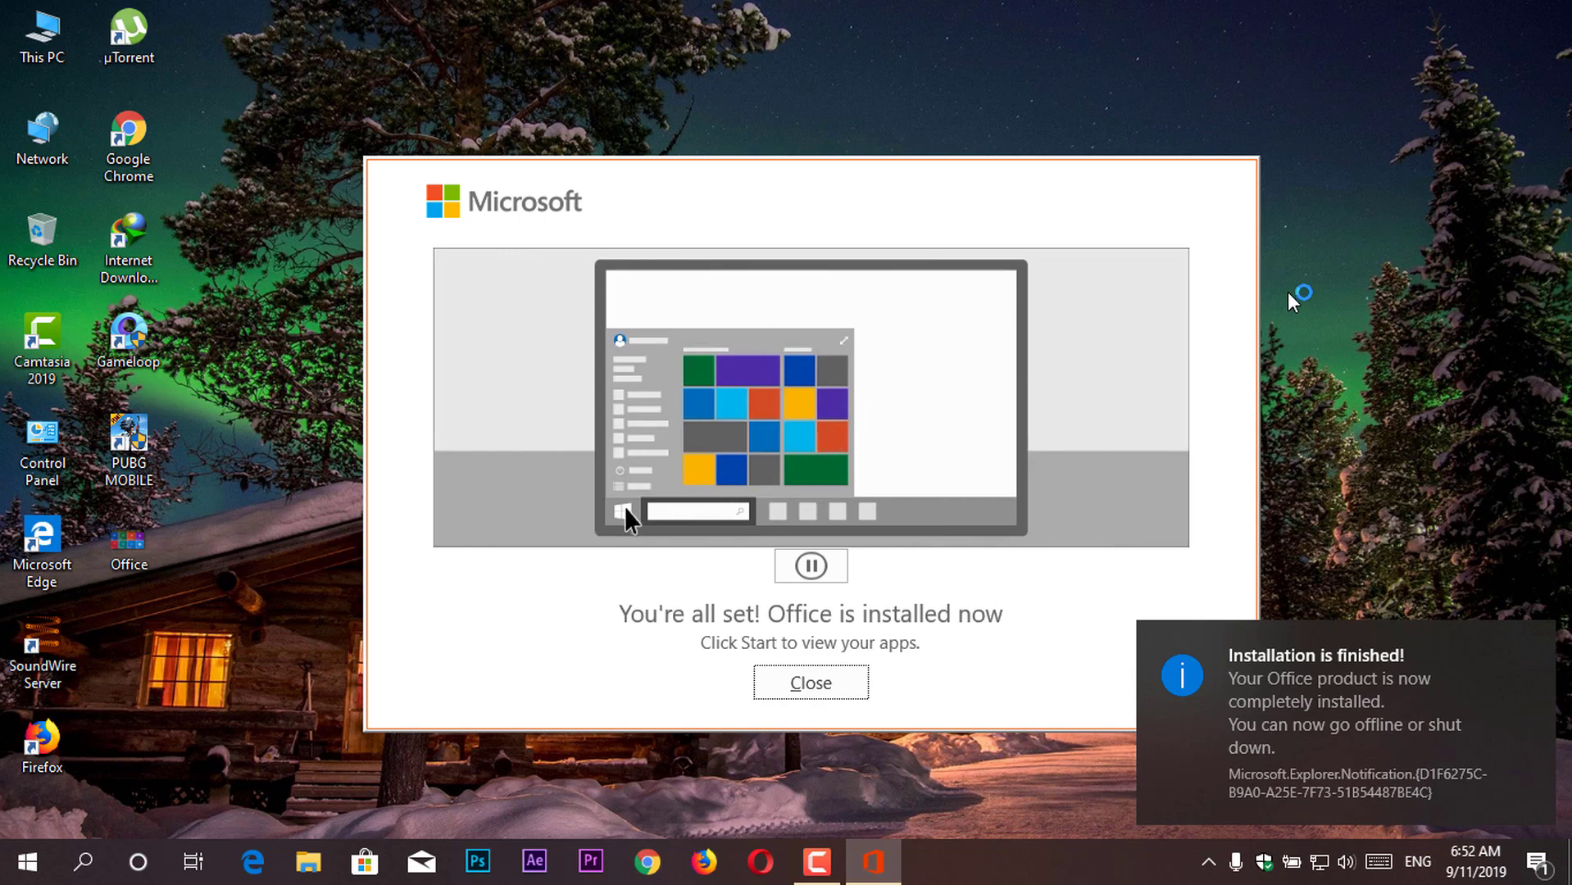
# - Dismiss the install notification and open Windows Security's Virus & threat protection settings
pyautogui.click(823, 685)
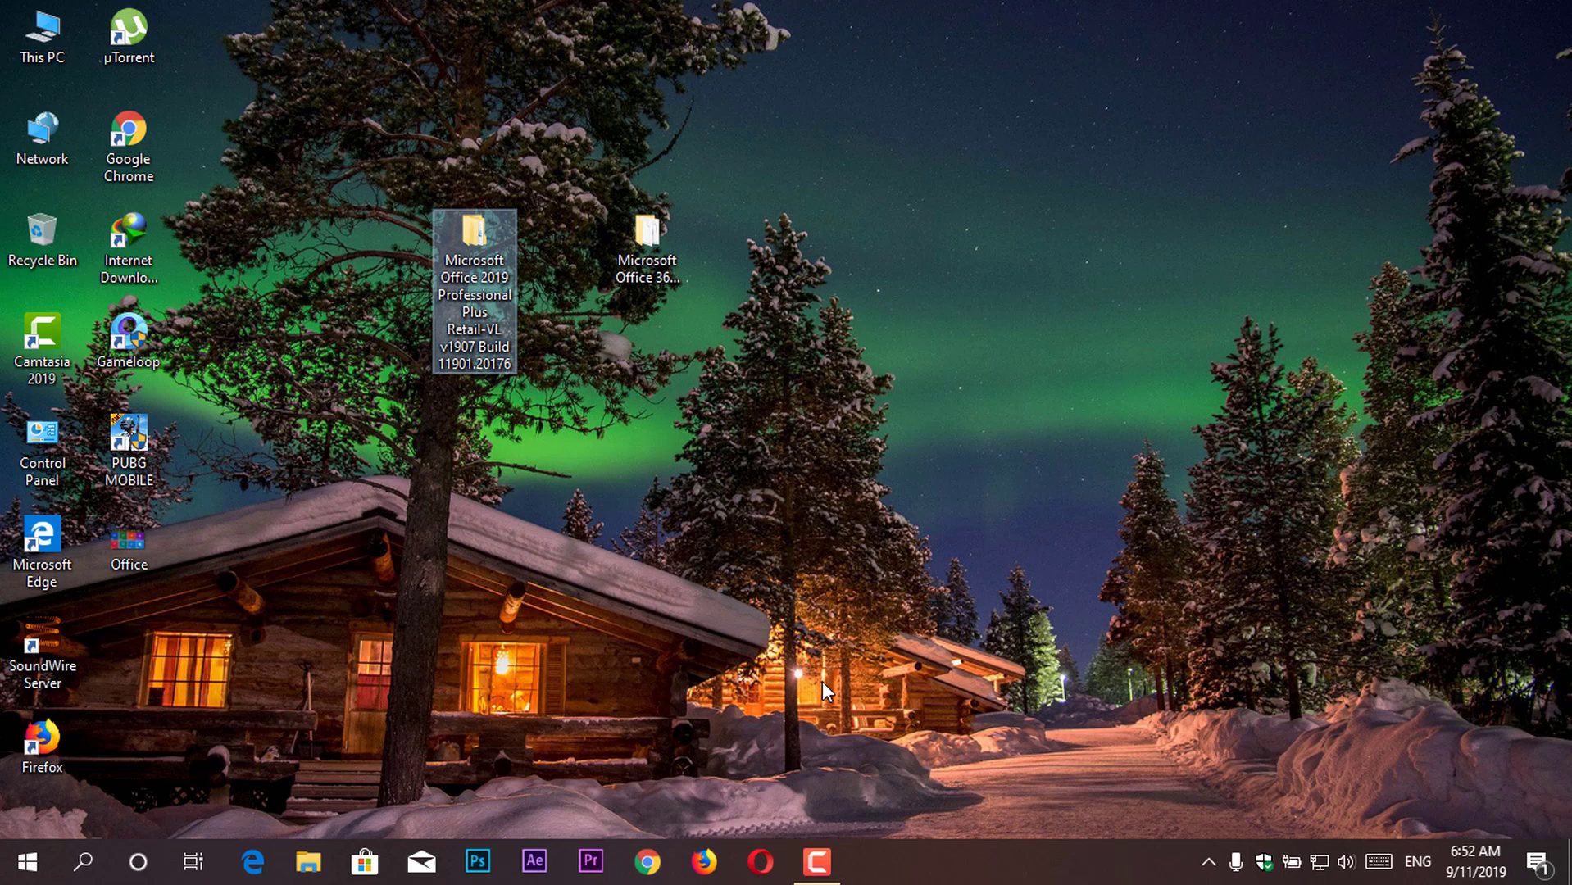
pyautogui.click(821, 682)
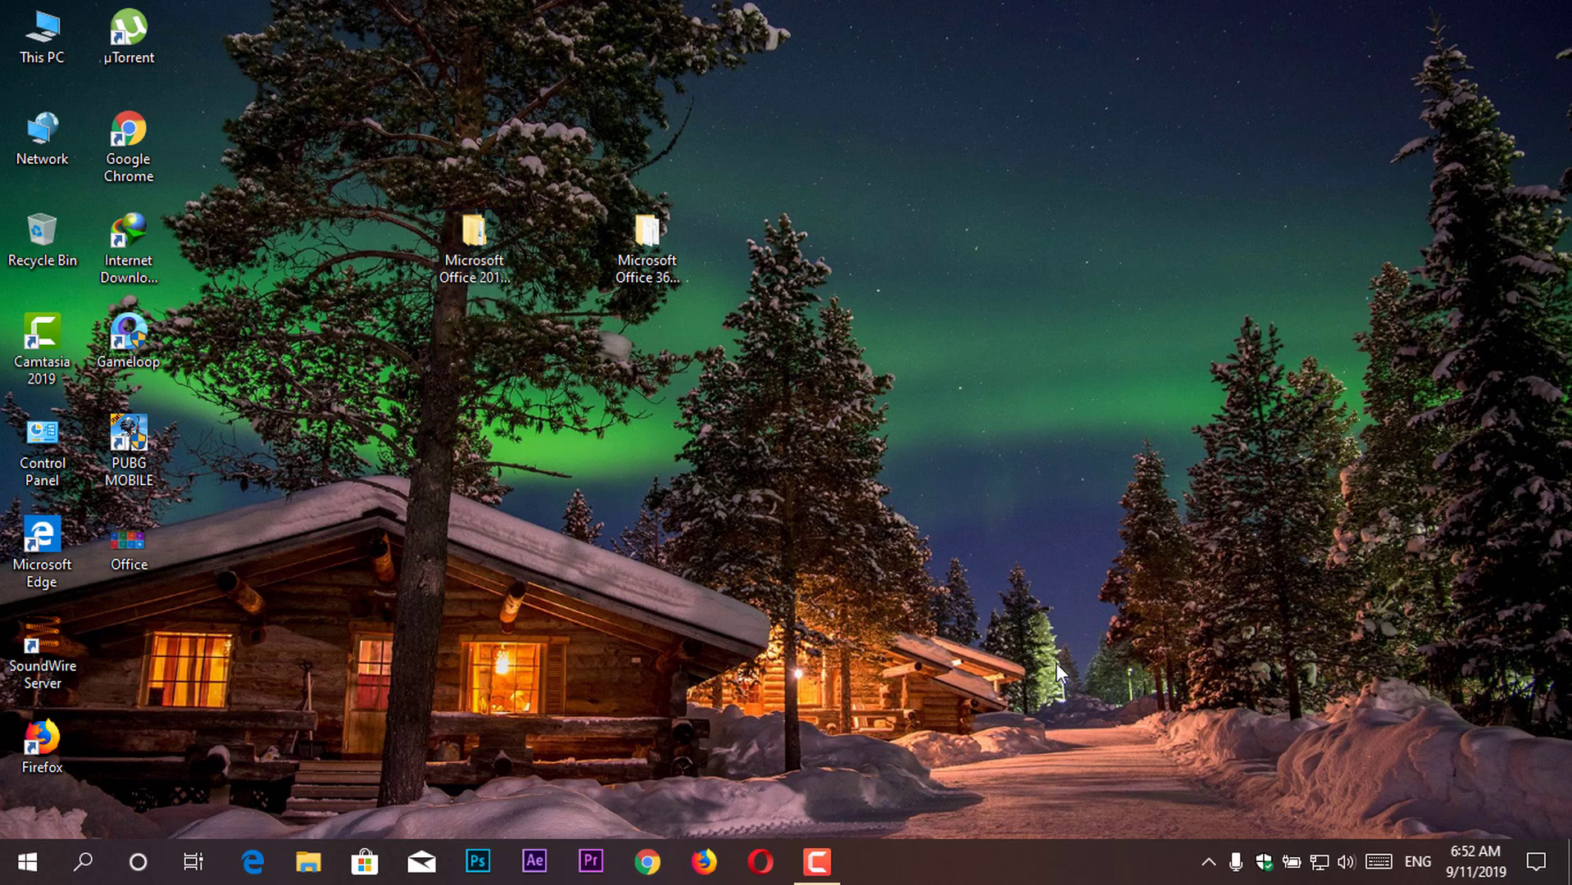
pyautogui.click(1265, 862)
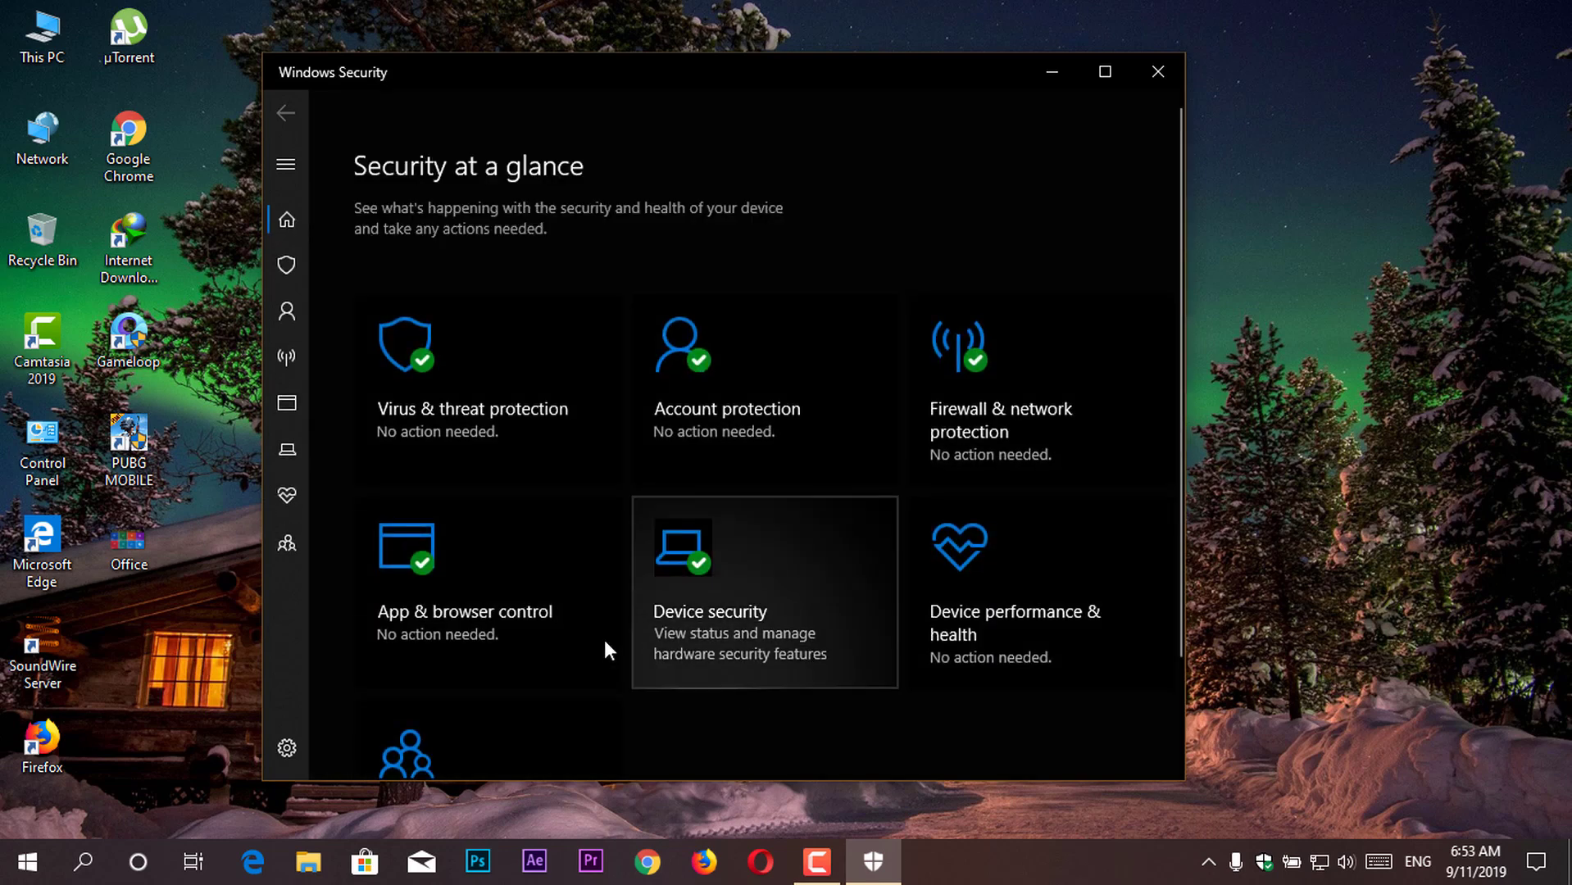
pyautogui.click(476, 435)
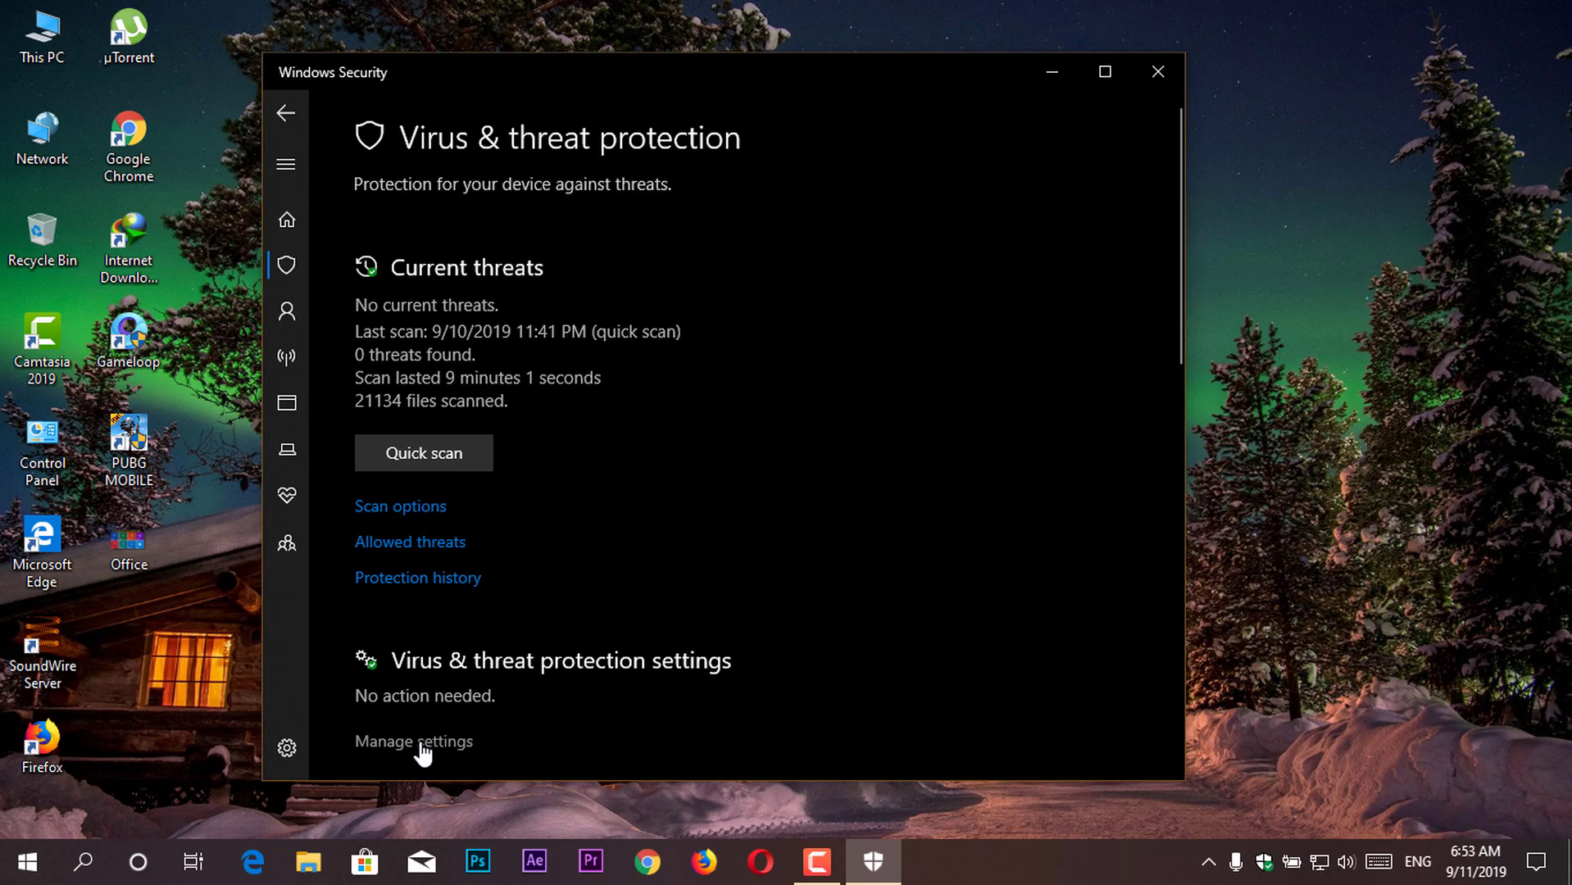
pyautogui.click(422, 743)
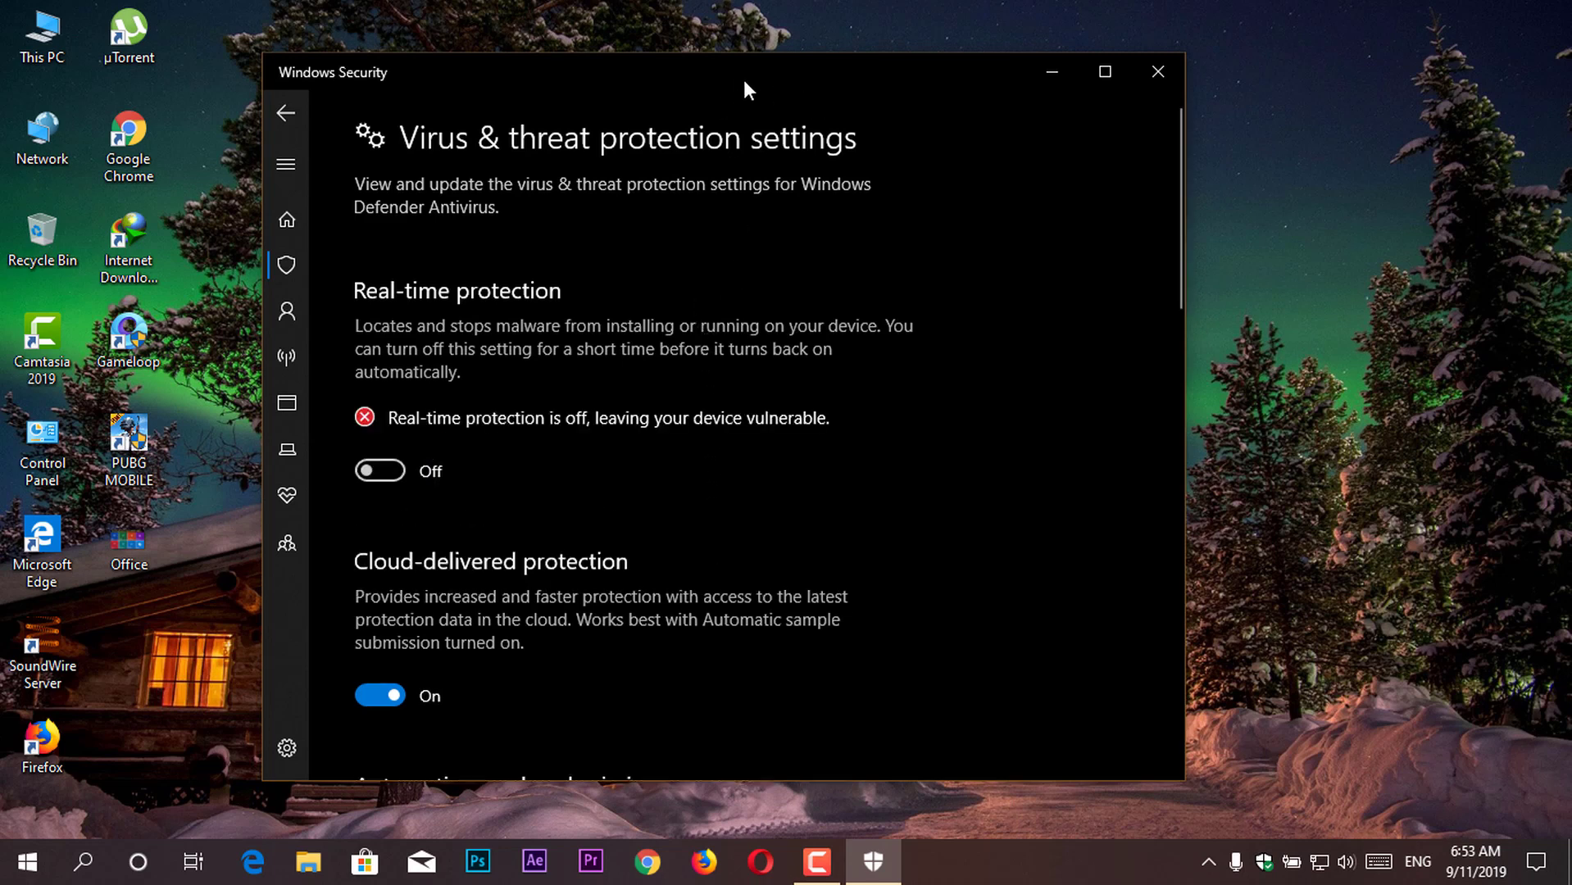
pyautogui.moveTo(745, 81); pyautogui.dragTo(790, 79)
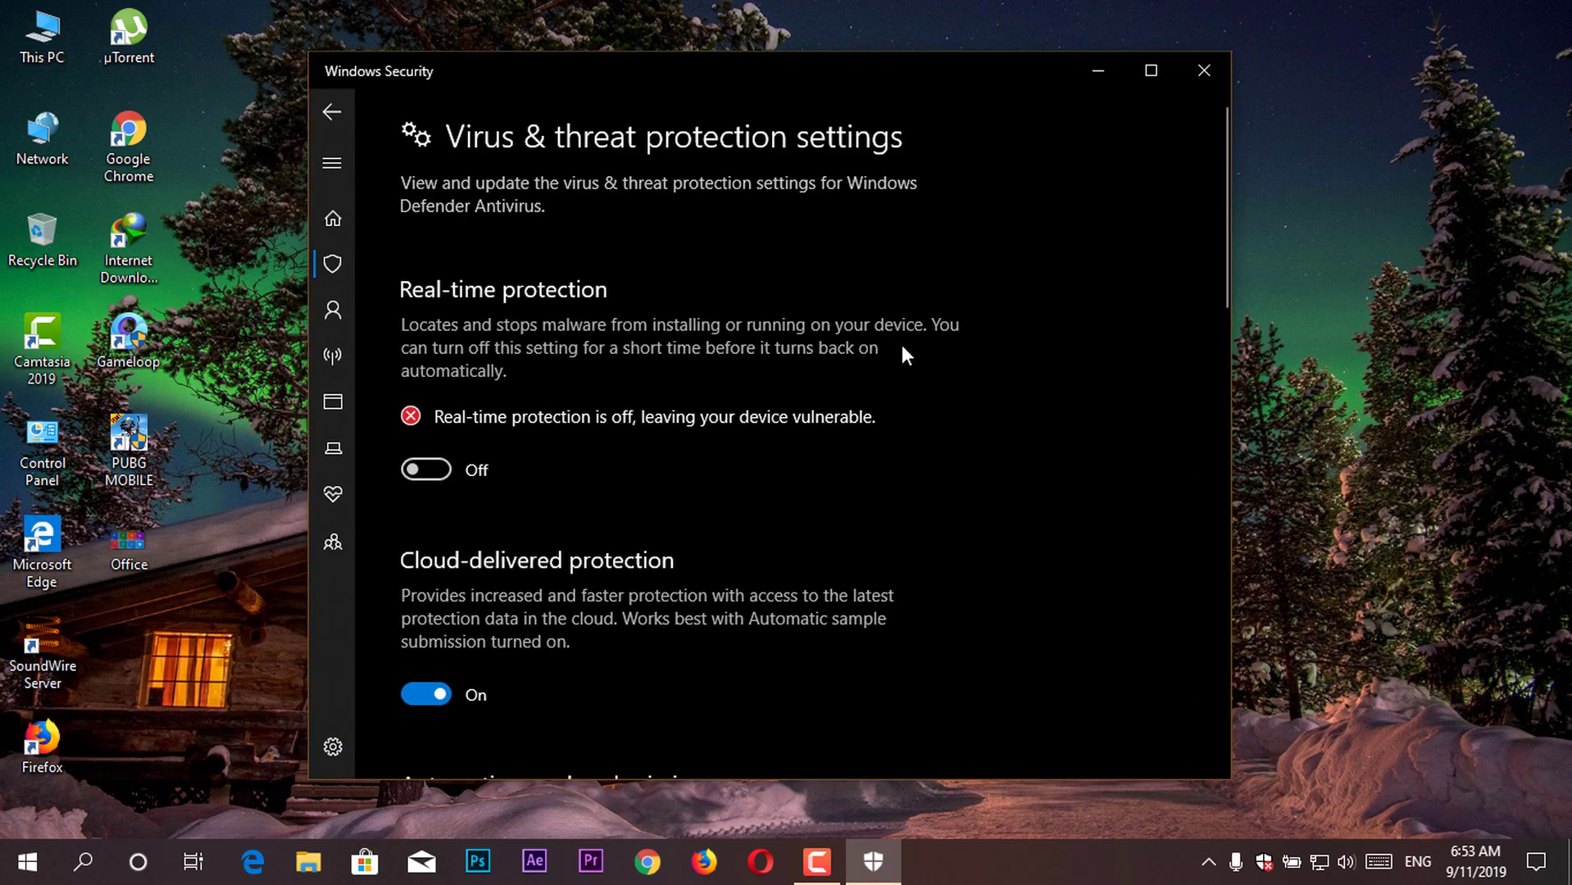
# - Close Windows Security and load bit.ly/office2019txt in Chrome
pyautogui.click(1201, 69)
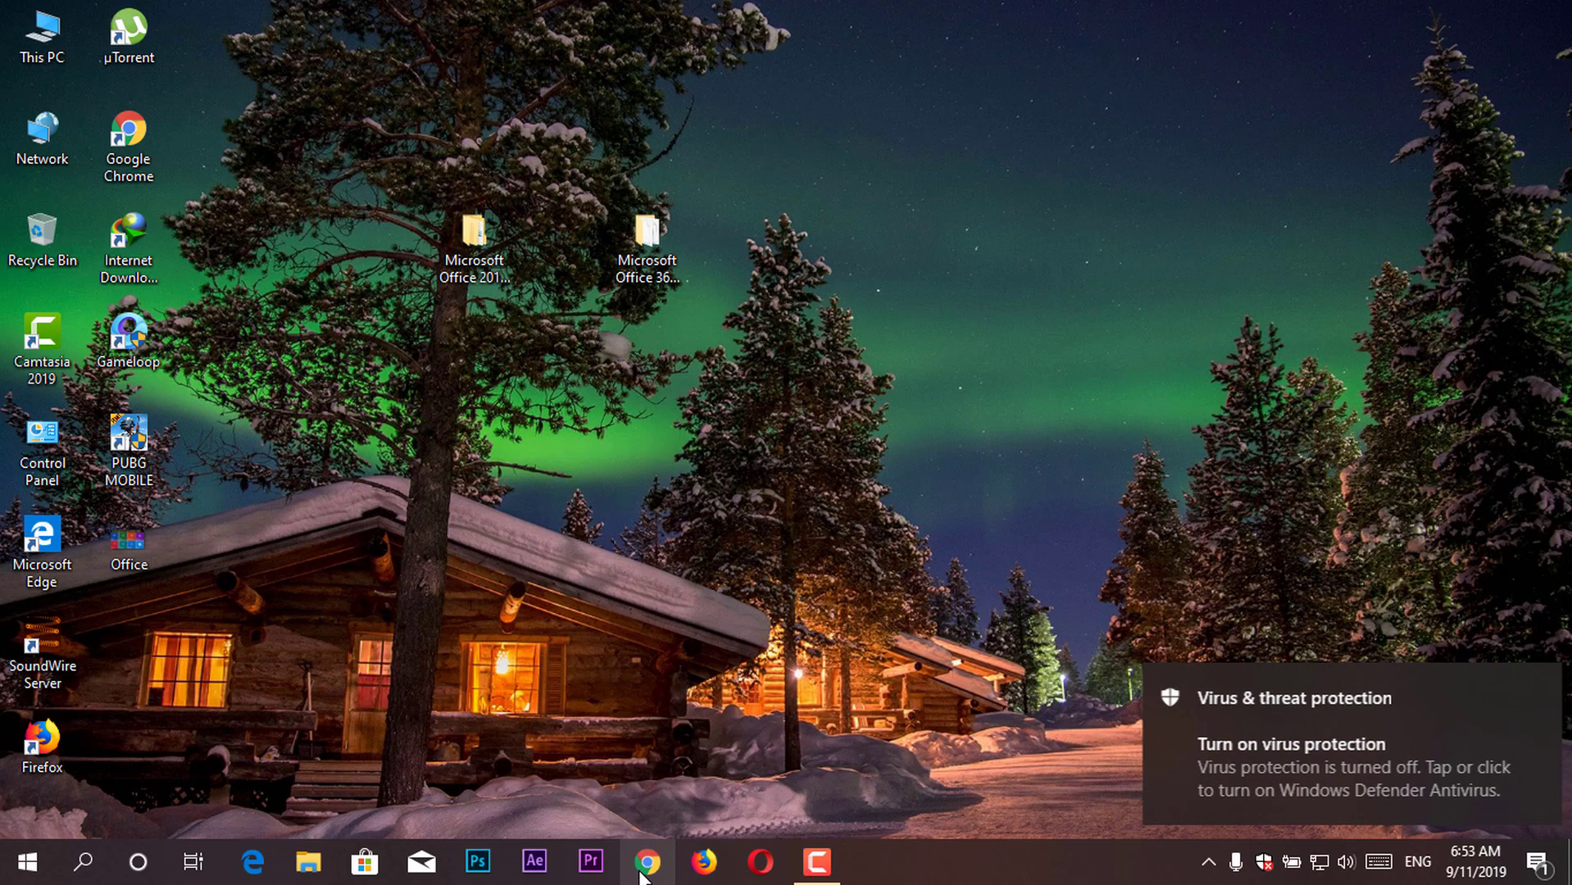
pyautogui.click(1534, 685)
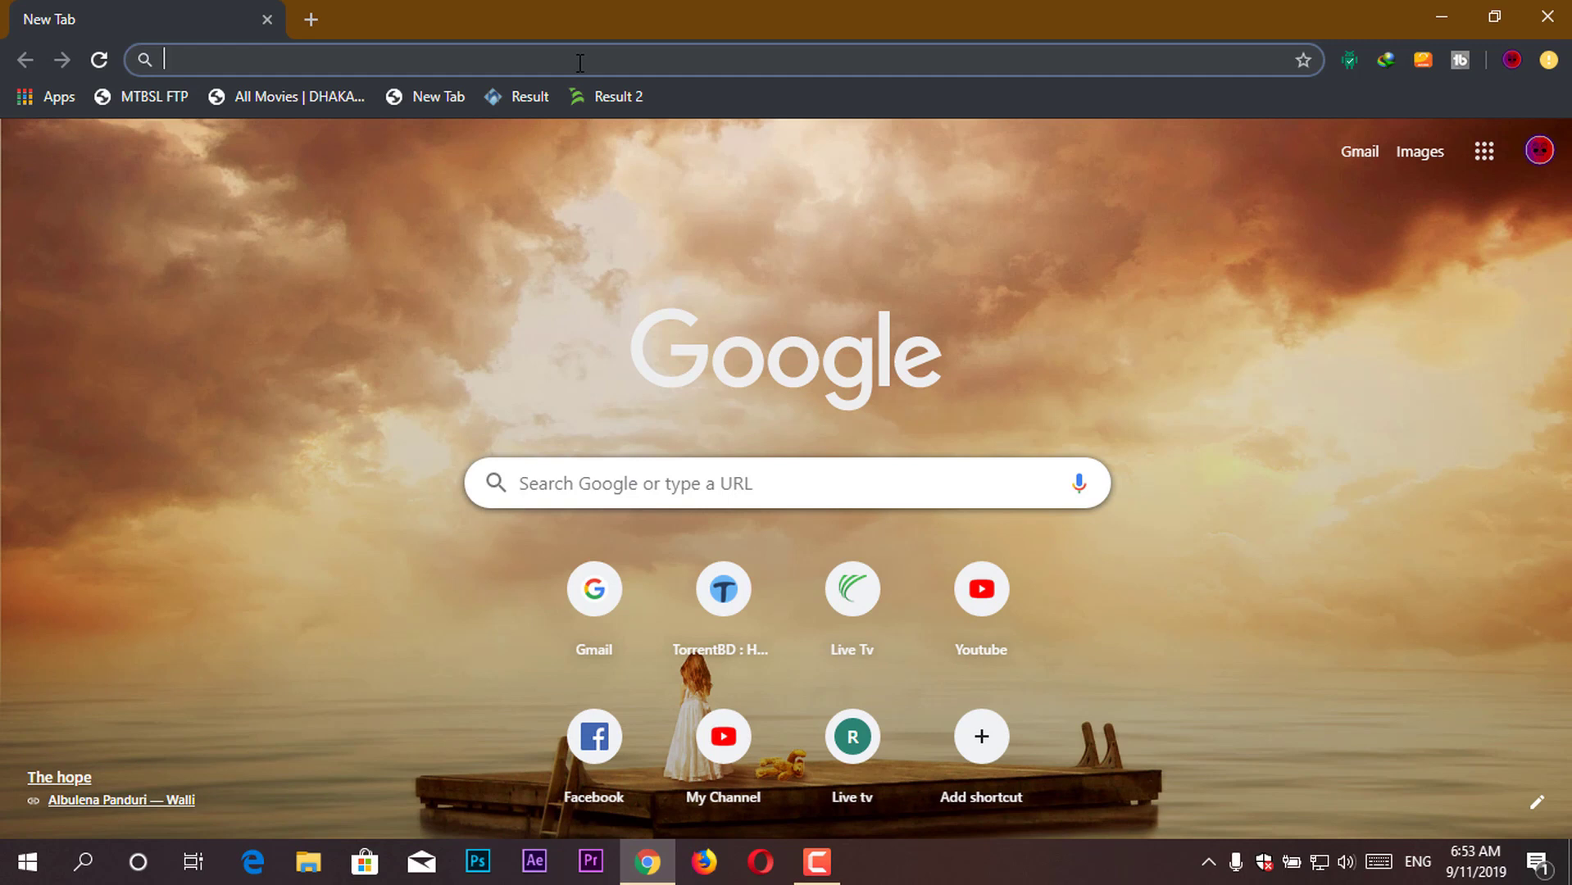
pyautogui.write('bit.ly/office2019txt')
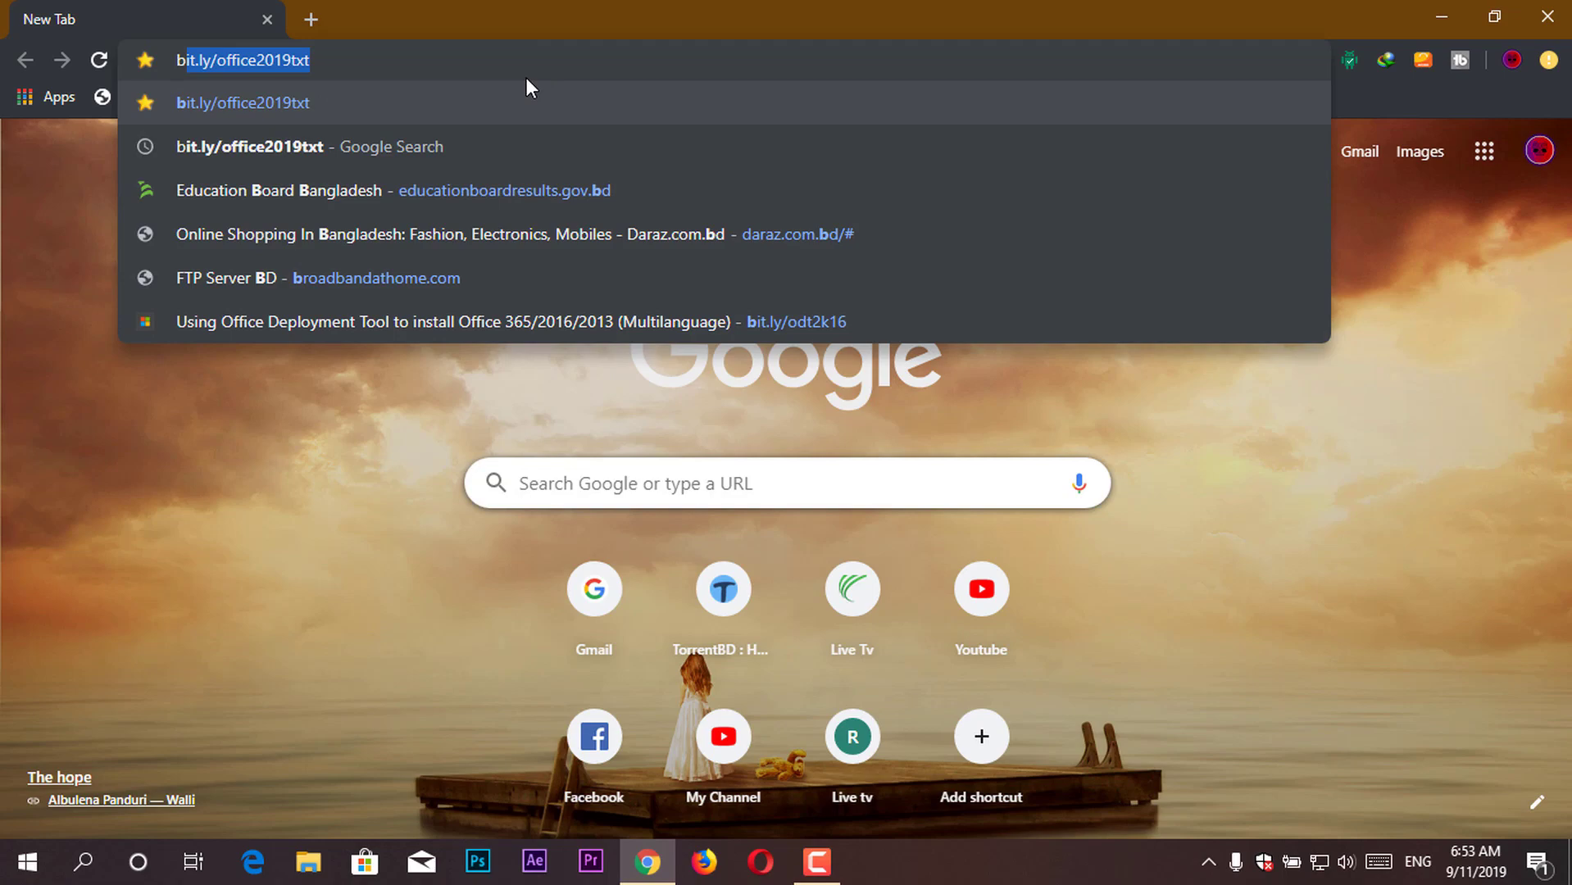
pyautogui.press('End')
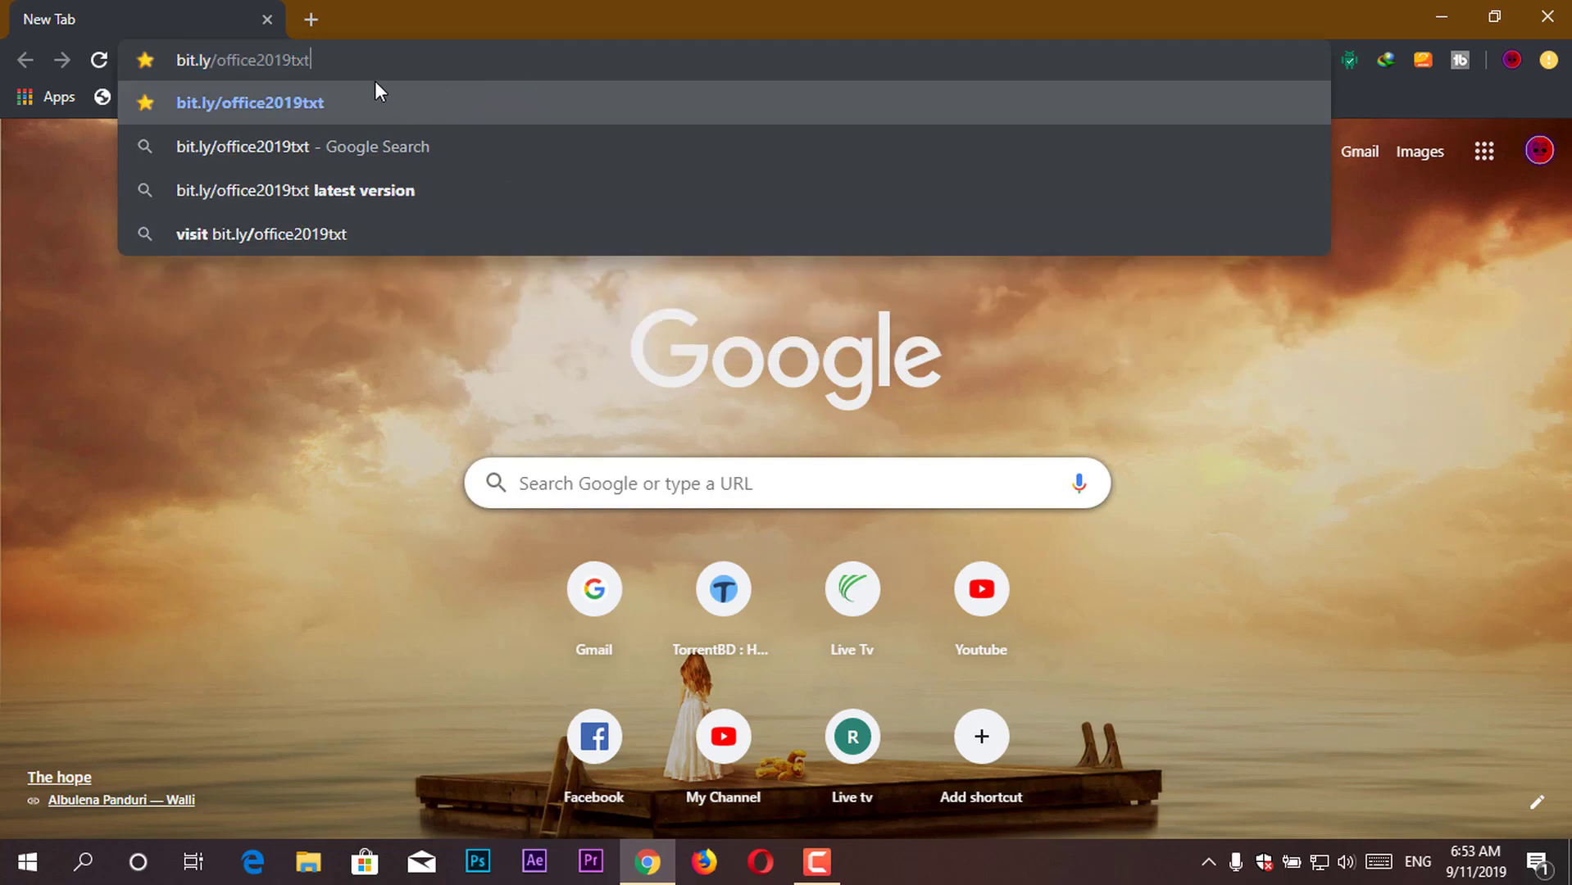
pyautogui.press('Return')
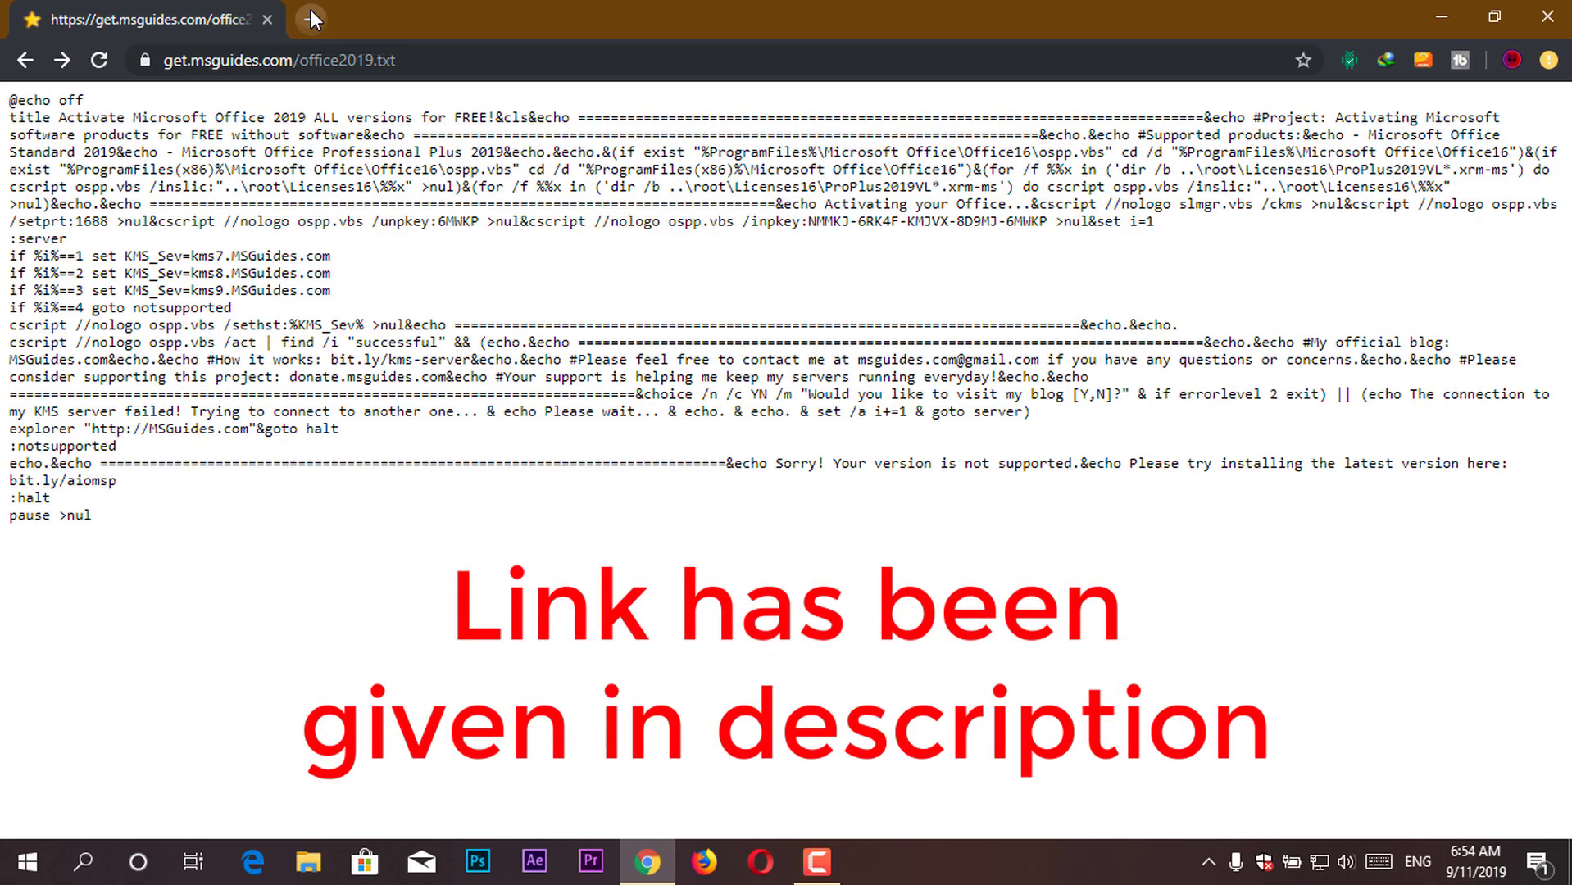
# - Open office365proplus.txt in a new tab, then return to the office2019.txt tab
pyautogui.click(311, 18)
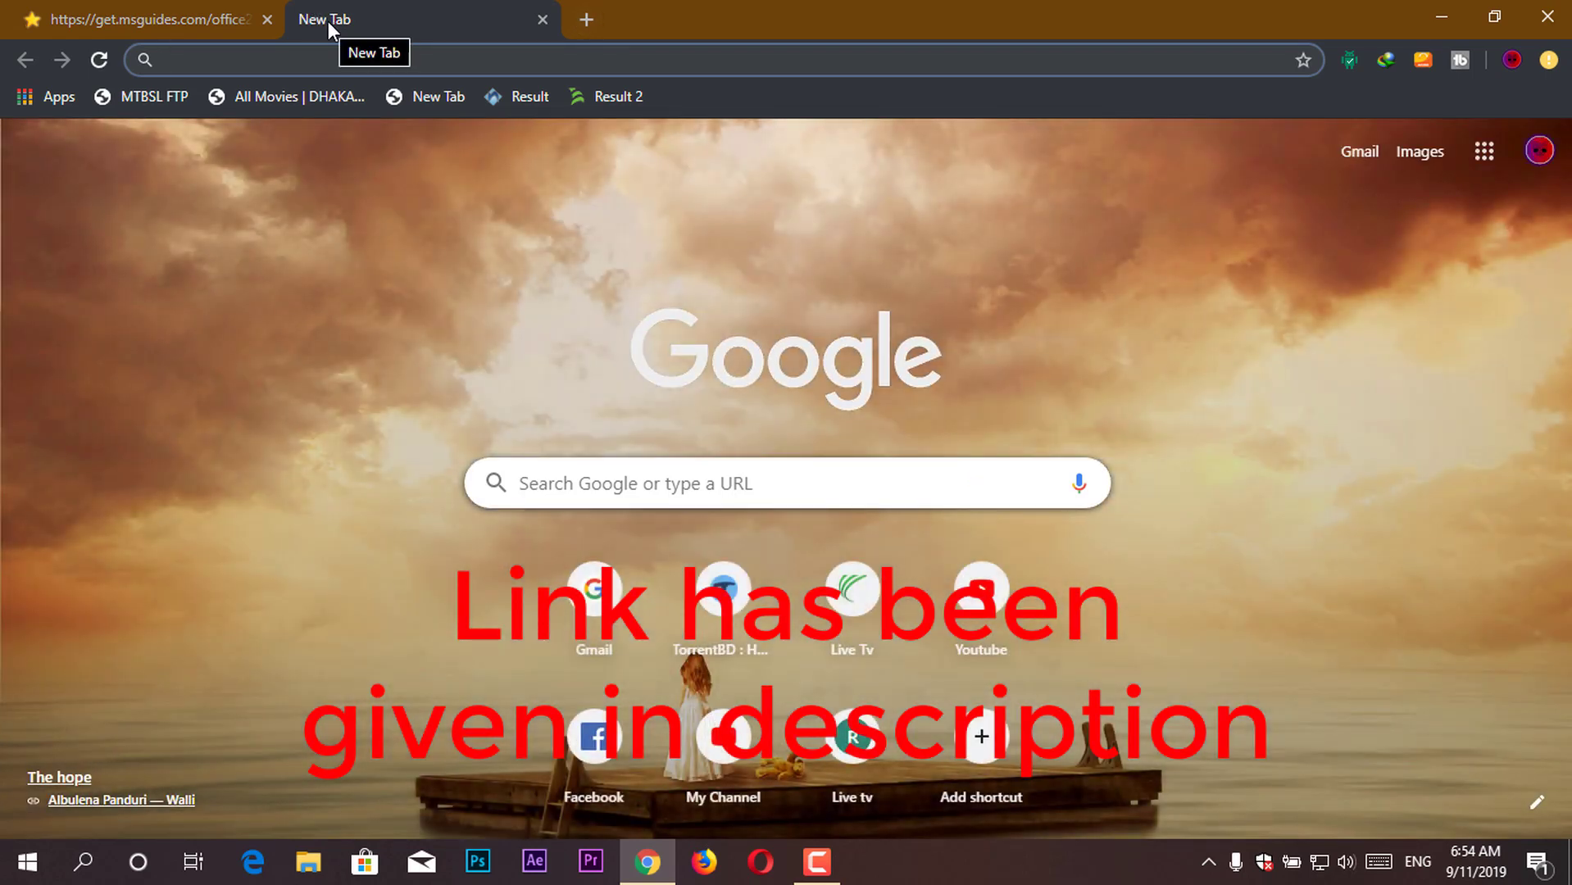
pyautogui.write('get.msguides.com')
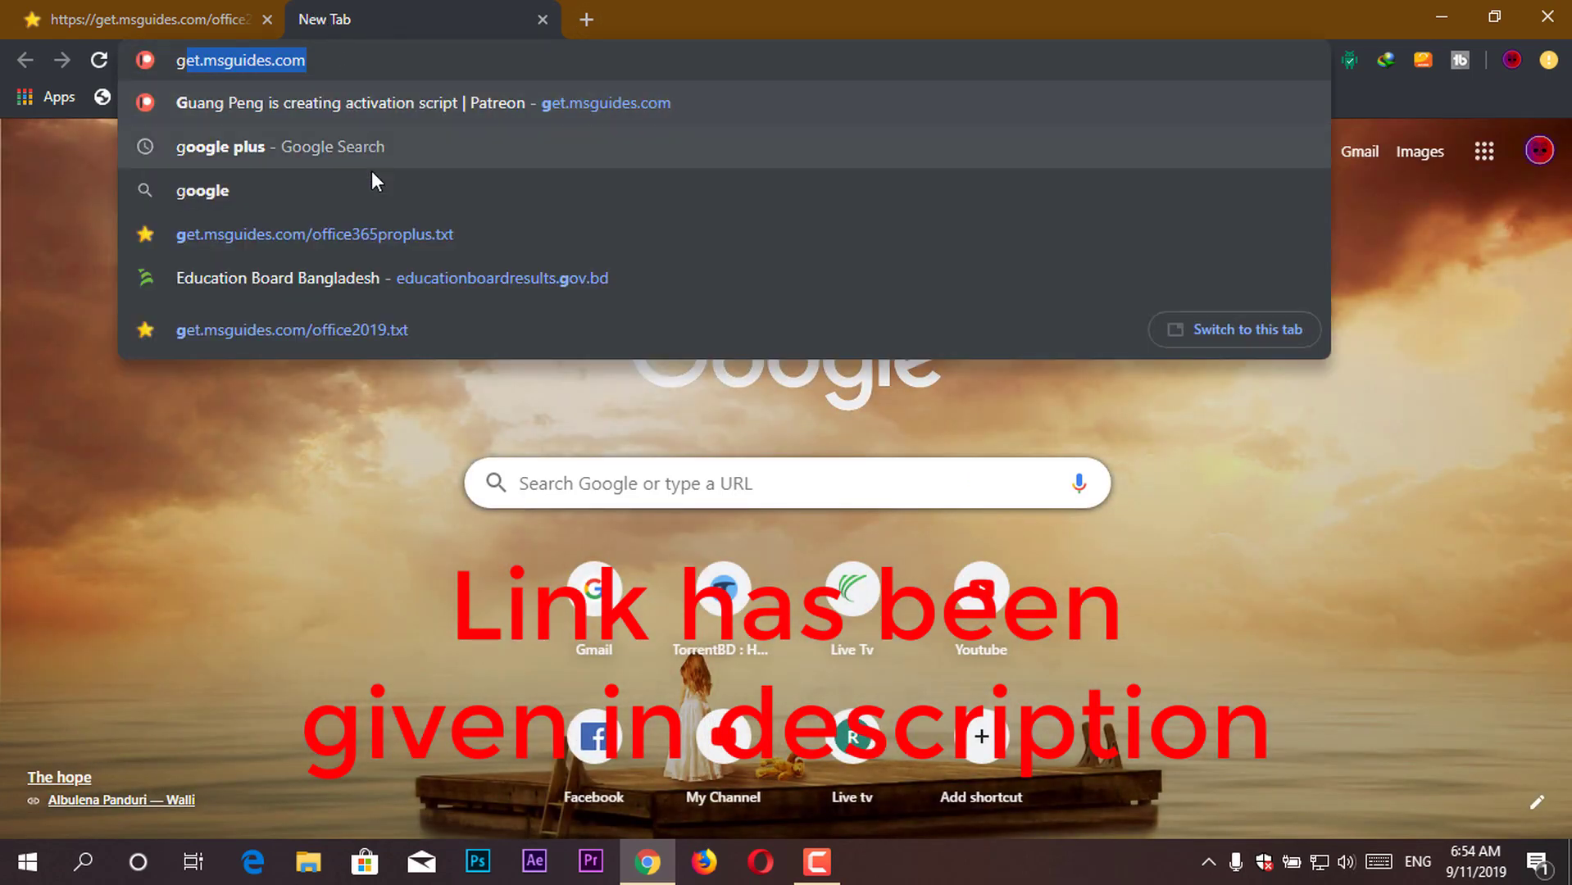
pyautogui.click(371, 239)
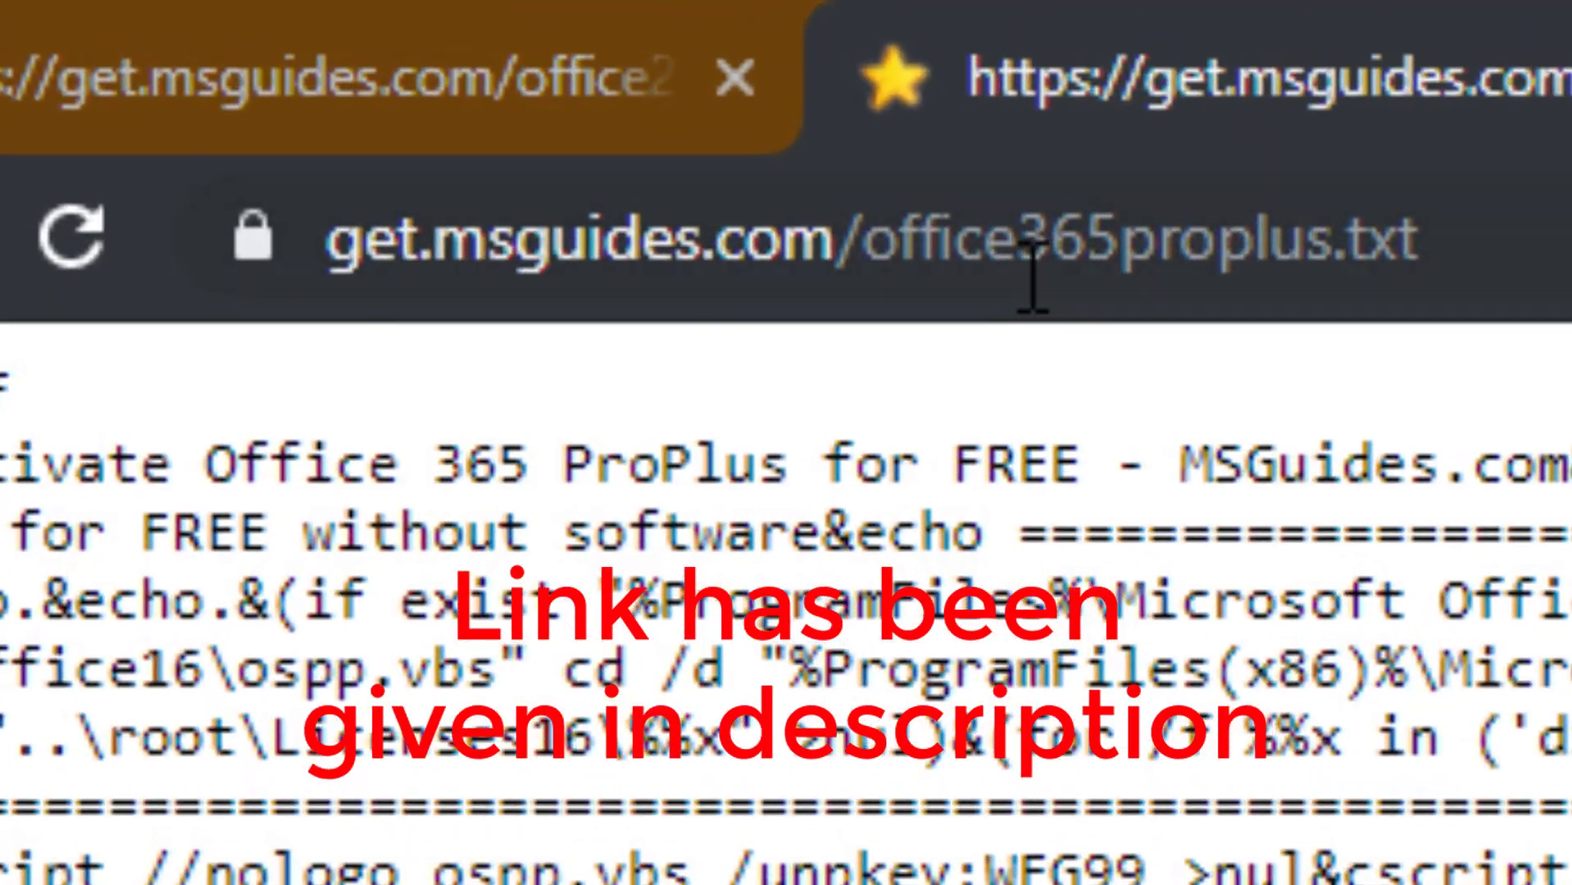
pyautogui.moveTo(1431, 271); pyautogui.dragTo(310, 360)
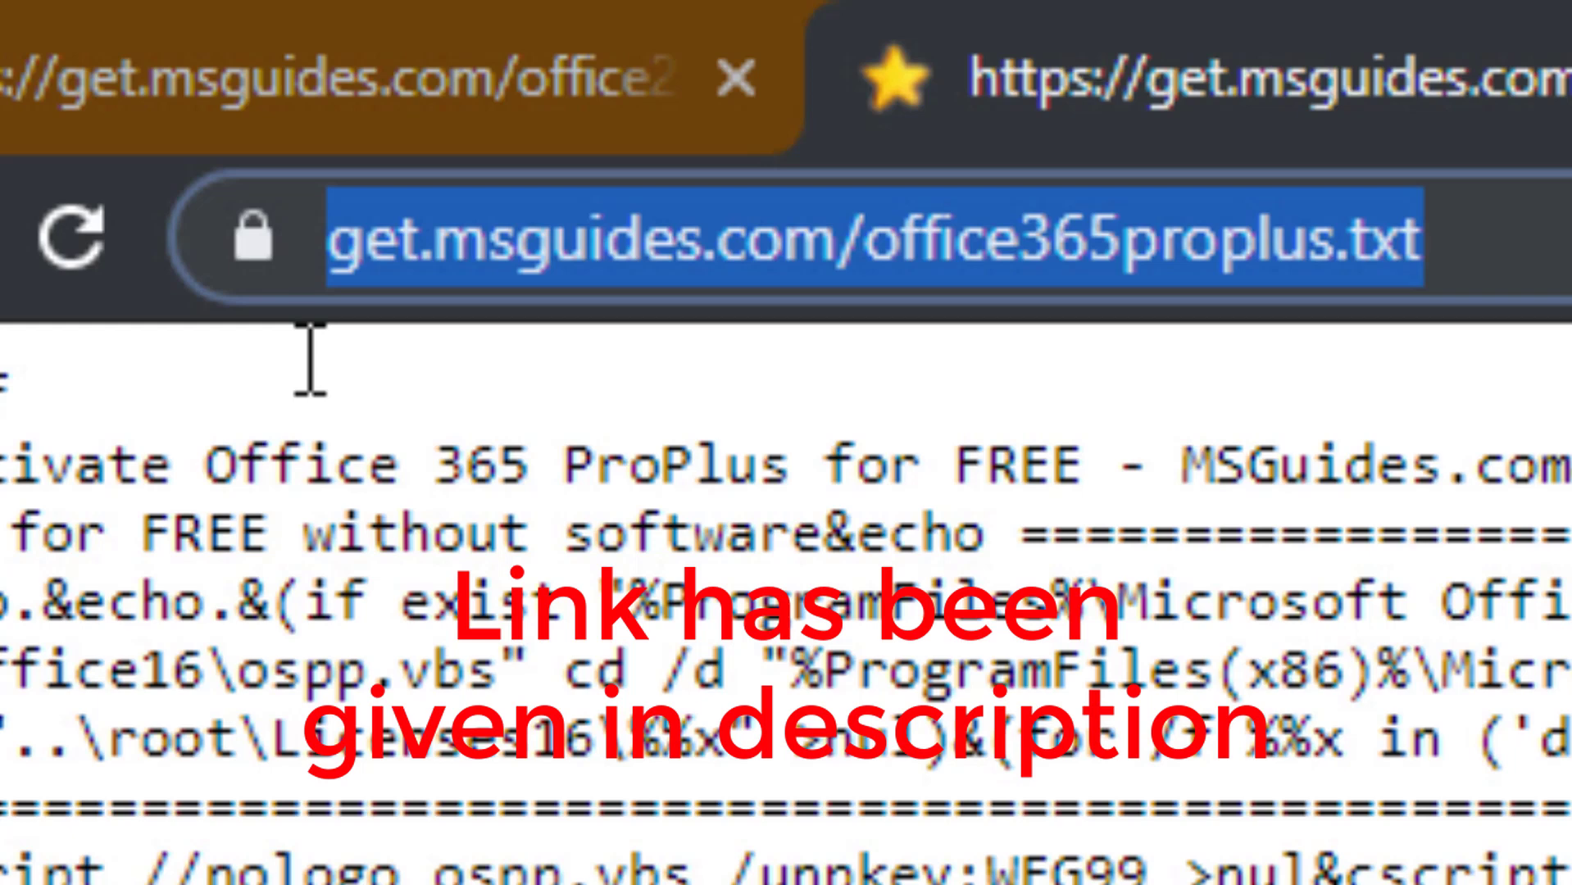
pyautogui.click(397, 97)
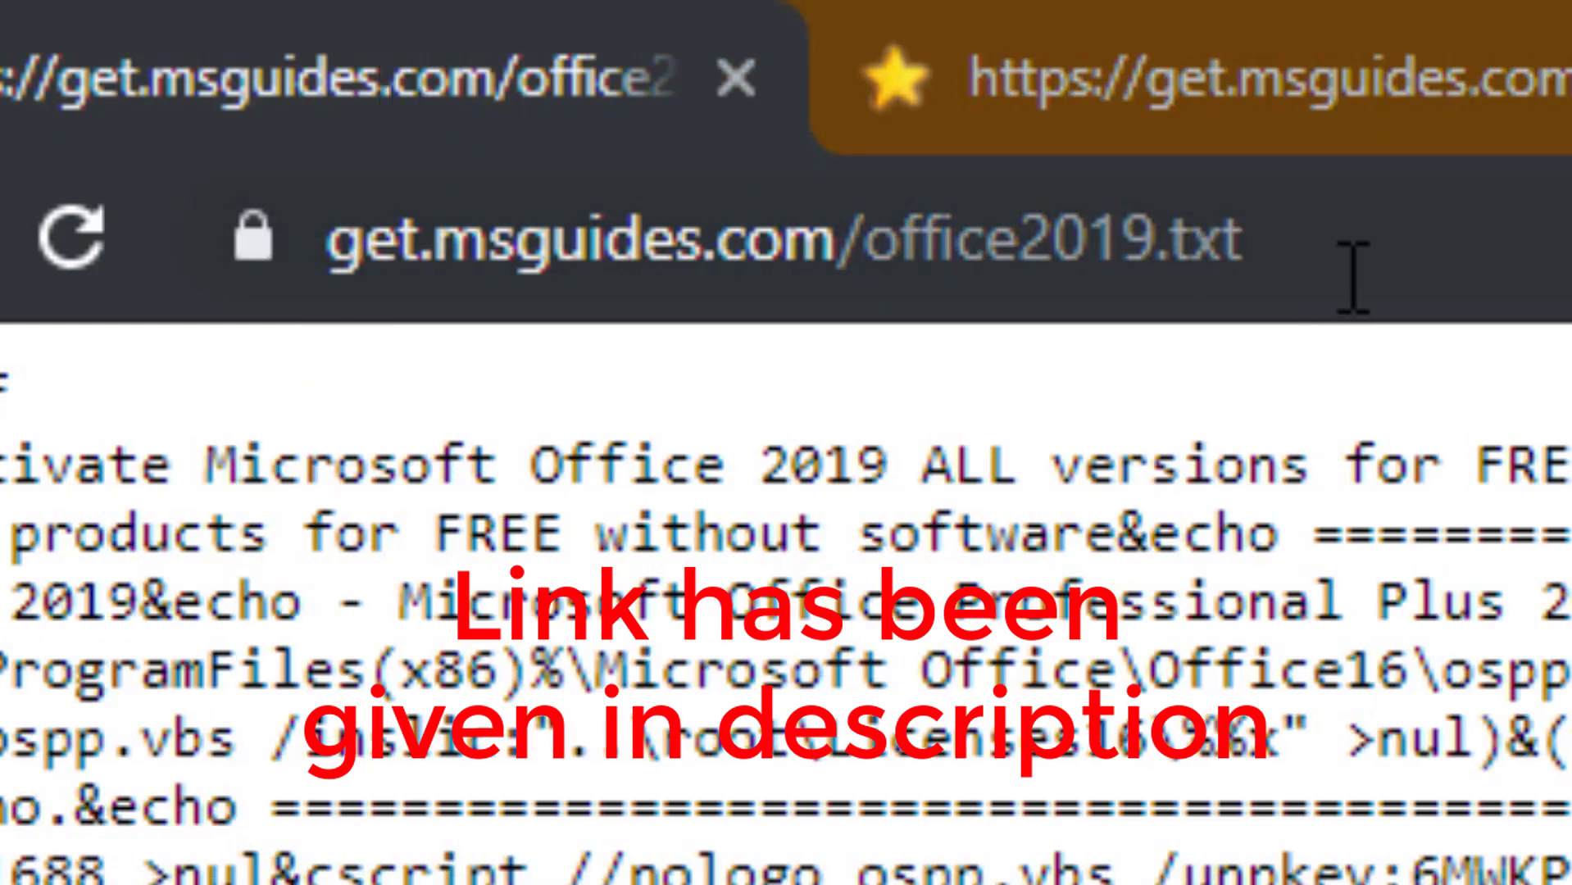
pyautogui.moveTo(1352, 279); pyautogui.dragTo(273, 397)
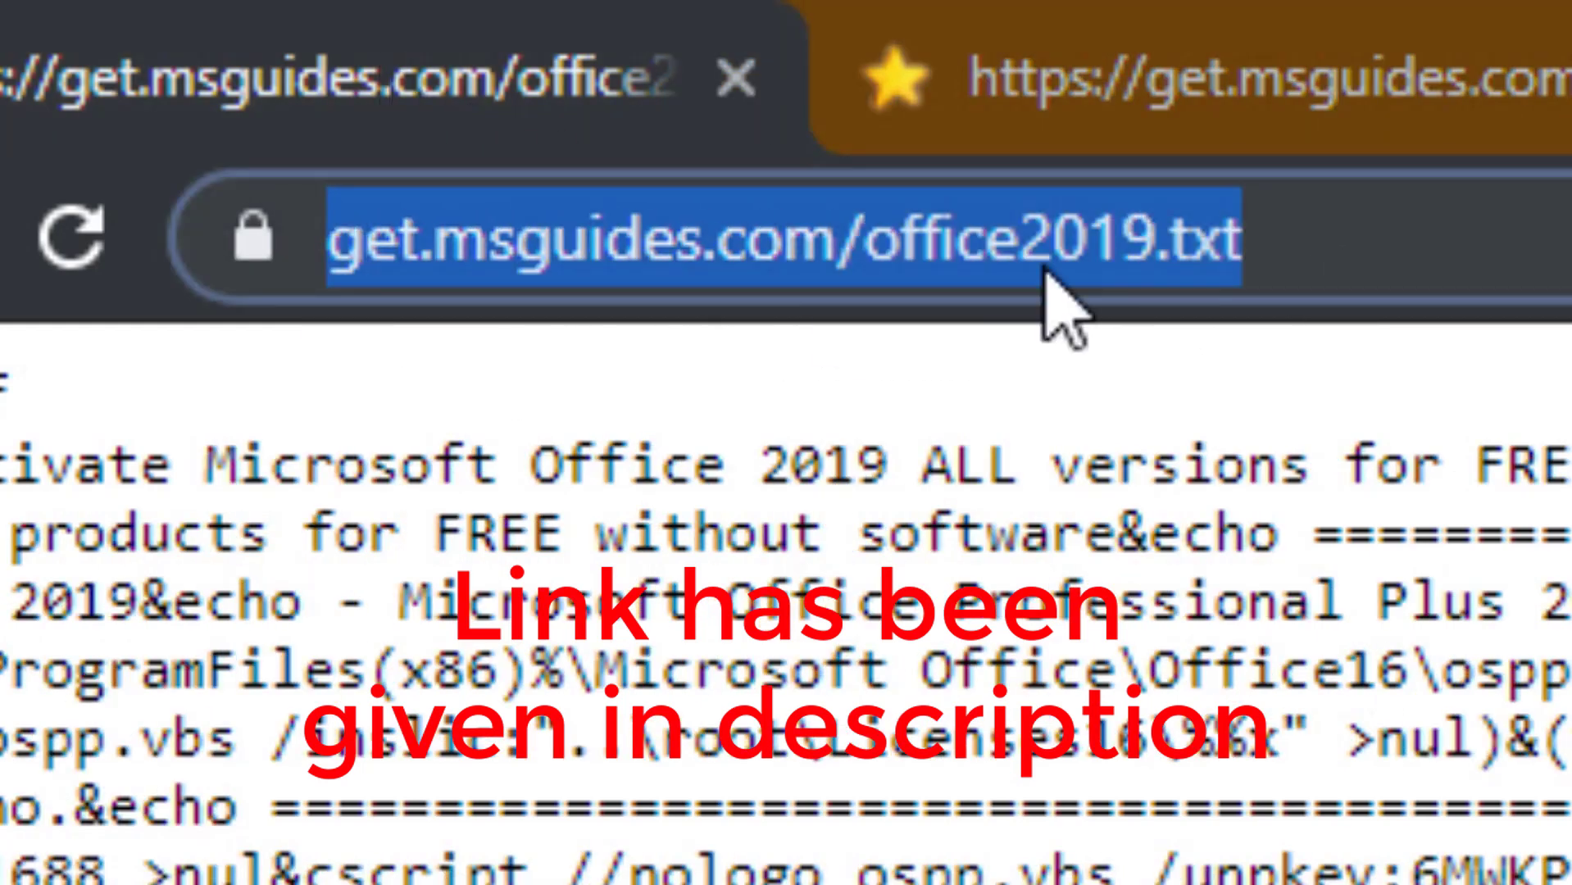
pyautogui.click(1351, 252)
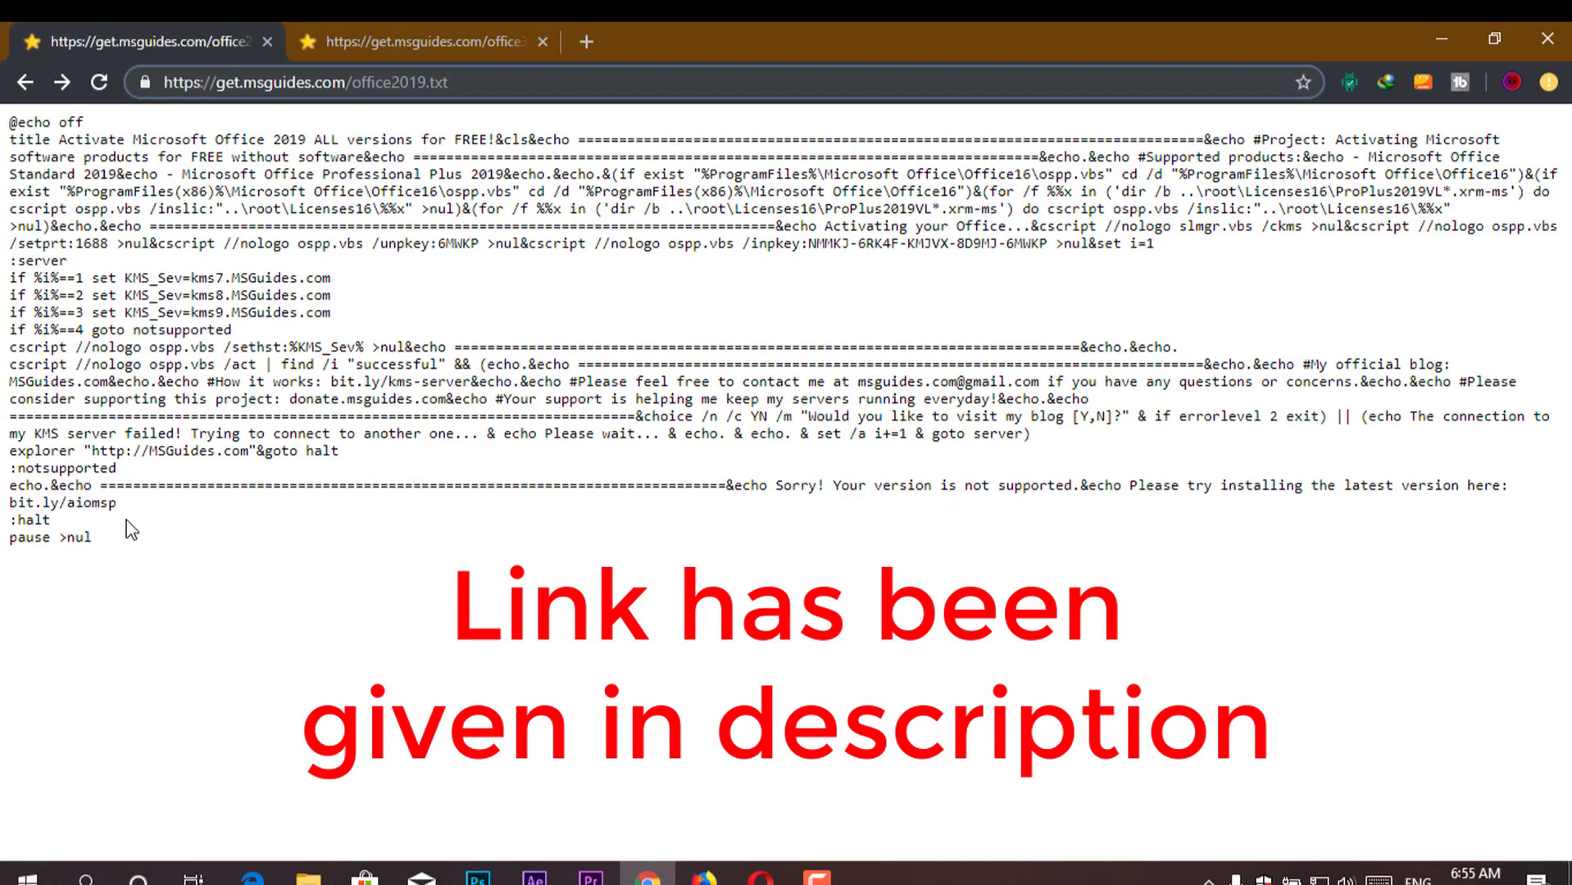
# - Select all of the office2019.txt script text and copy it
pyautogui.click(131, 531)
pyautogui.hotkey('ctrl', 'a')
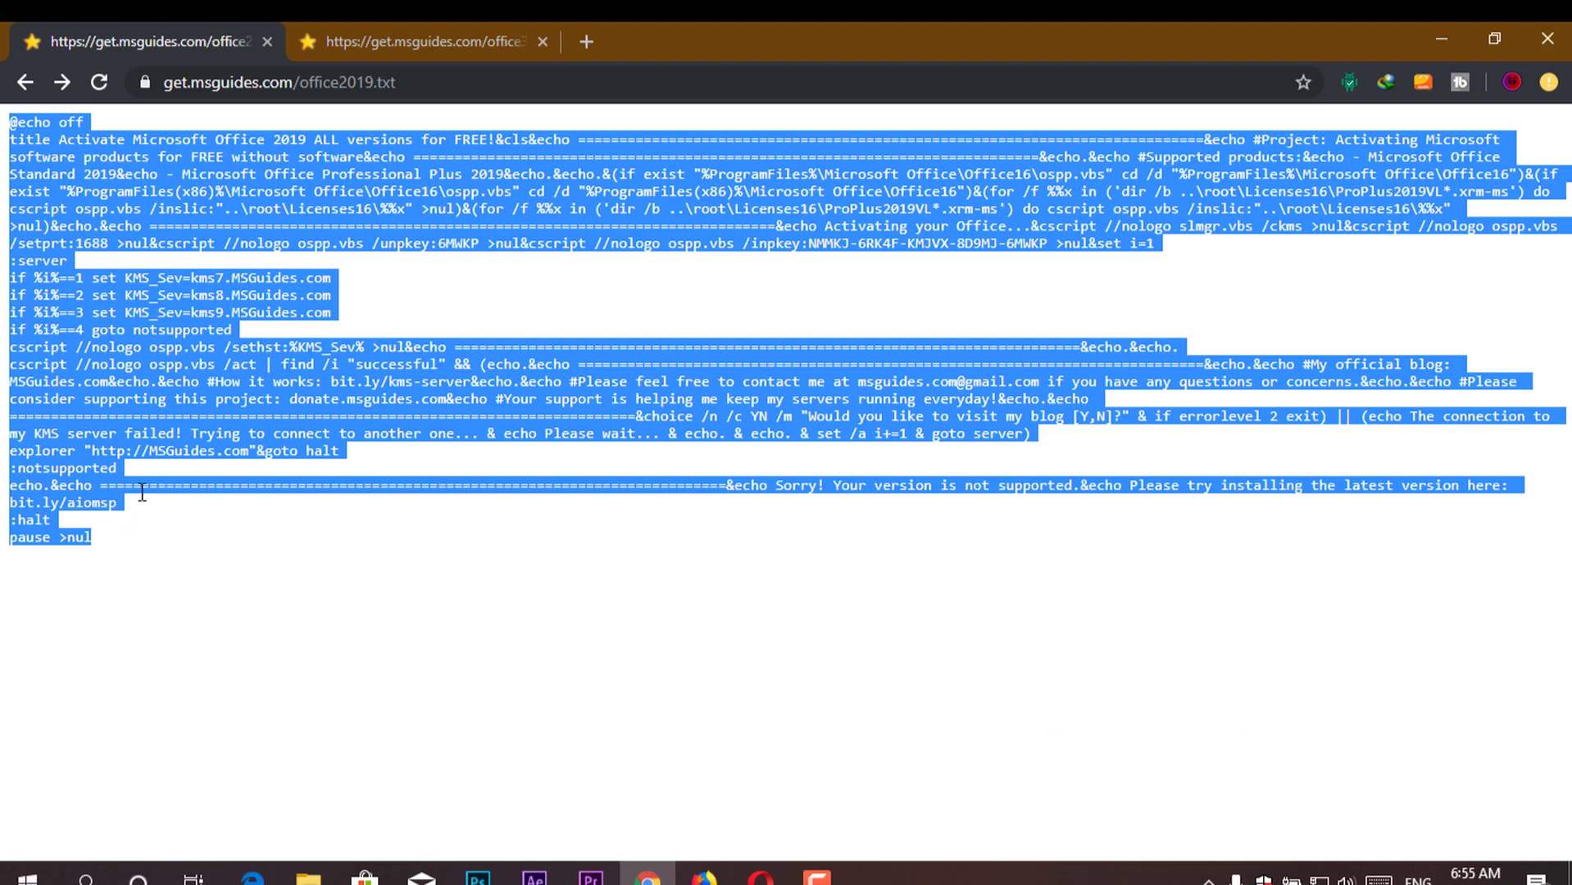
pyautogui.rightClick(251, 481)
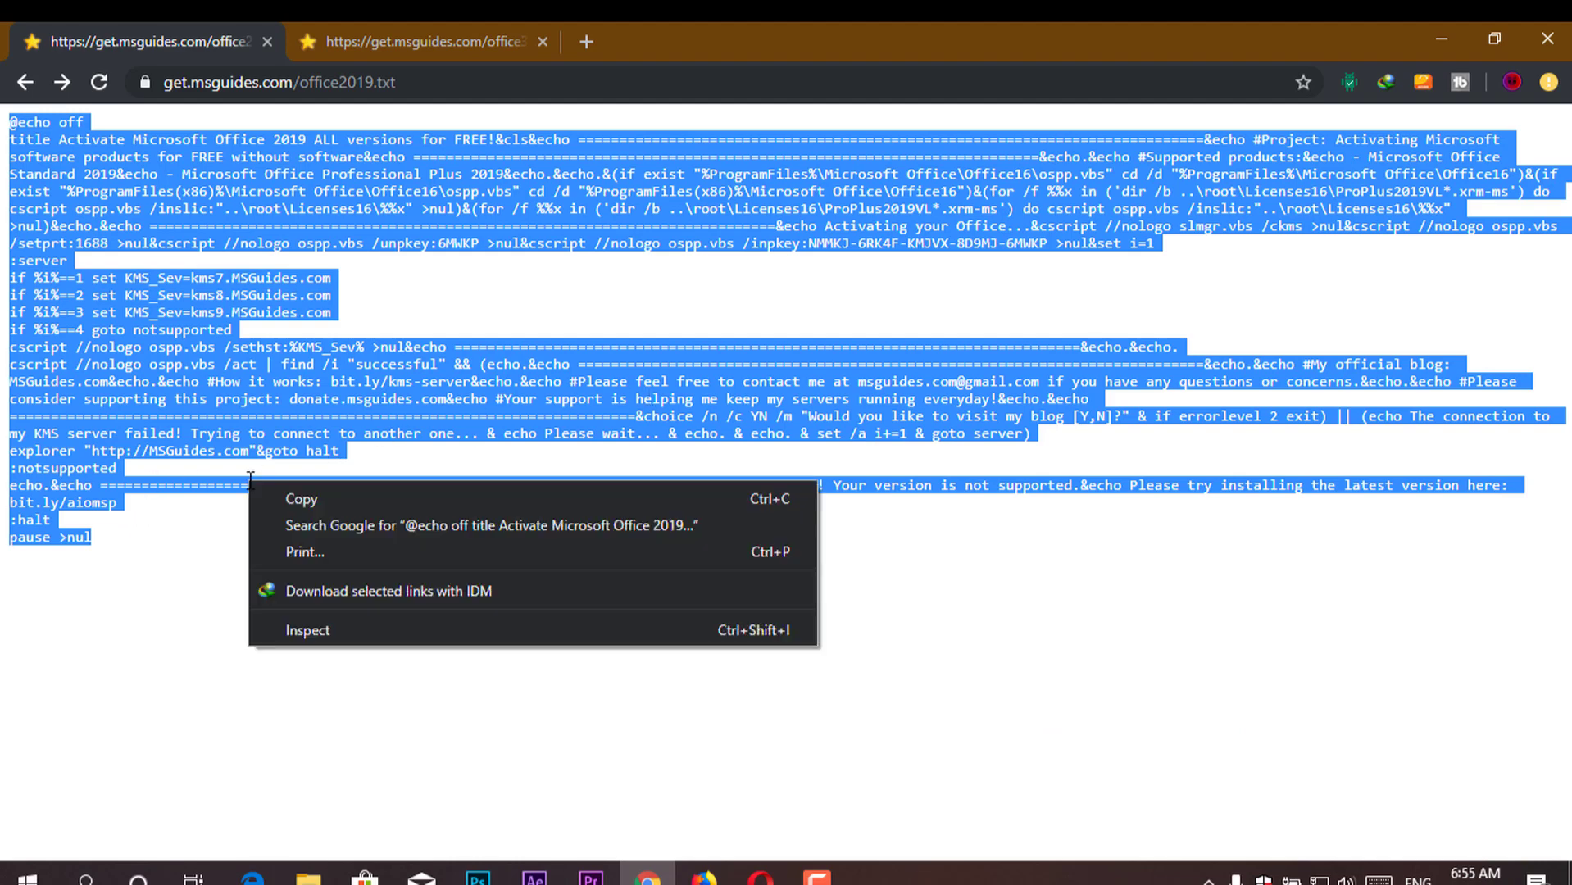
pyautogui.click(298, 499)
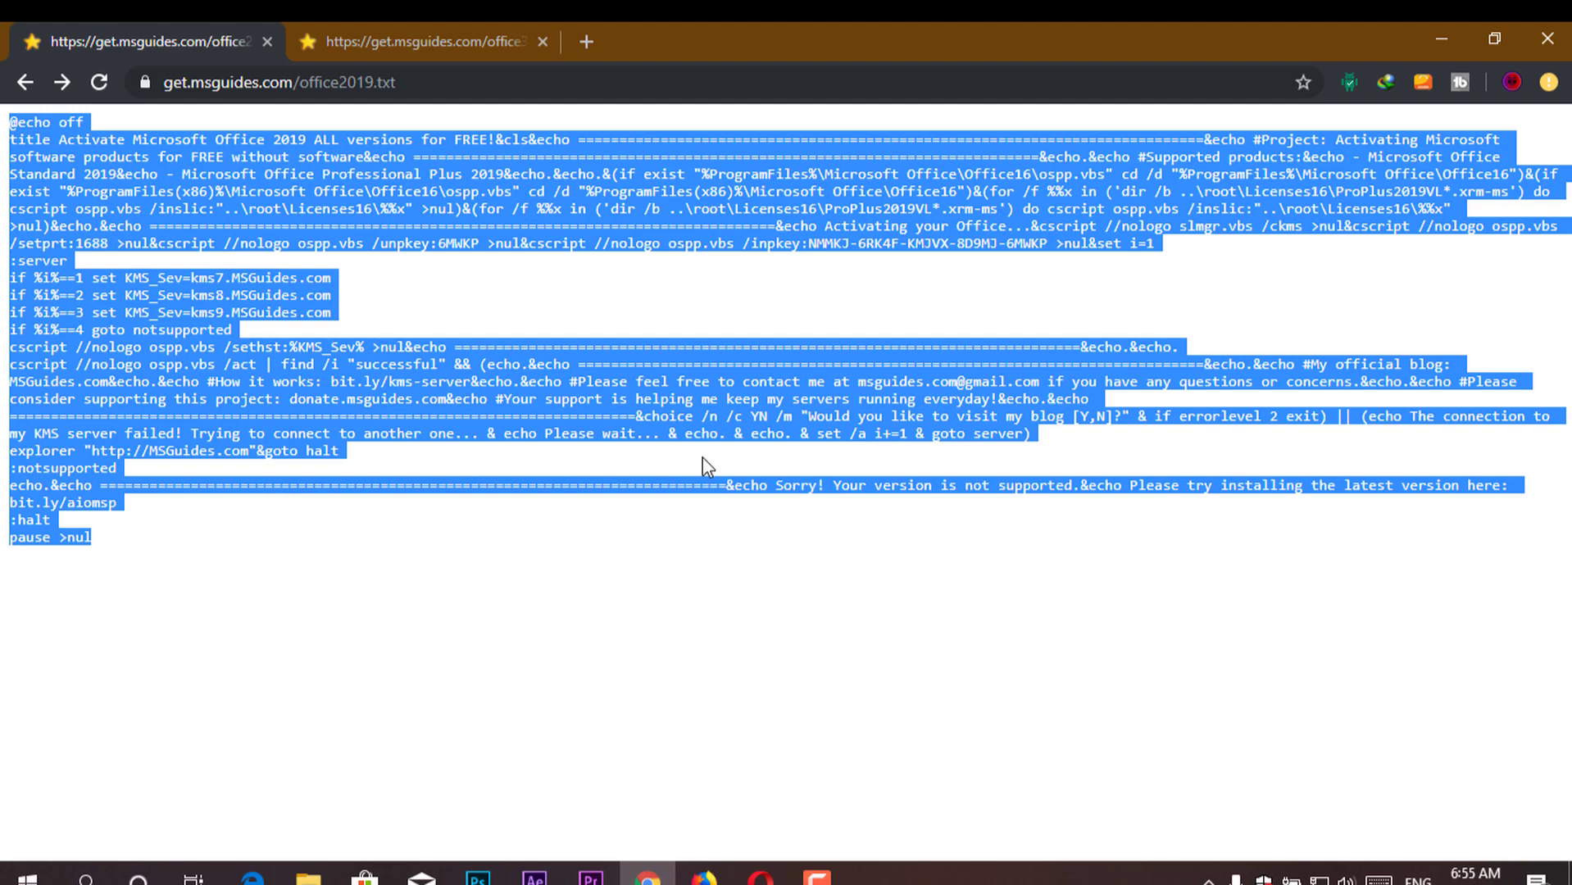
# - Create a new desktop text document and paste the script into it in Notepad
pyautogui.click(1441, 33)
pyautogui.rightClick(462, 423)
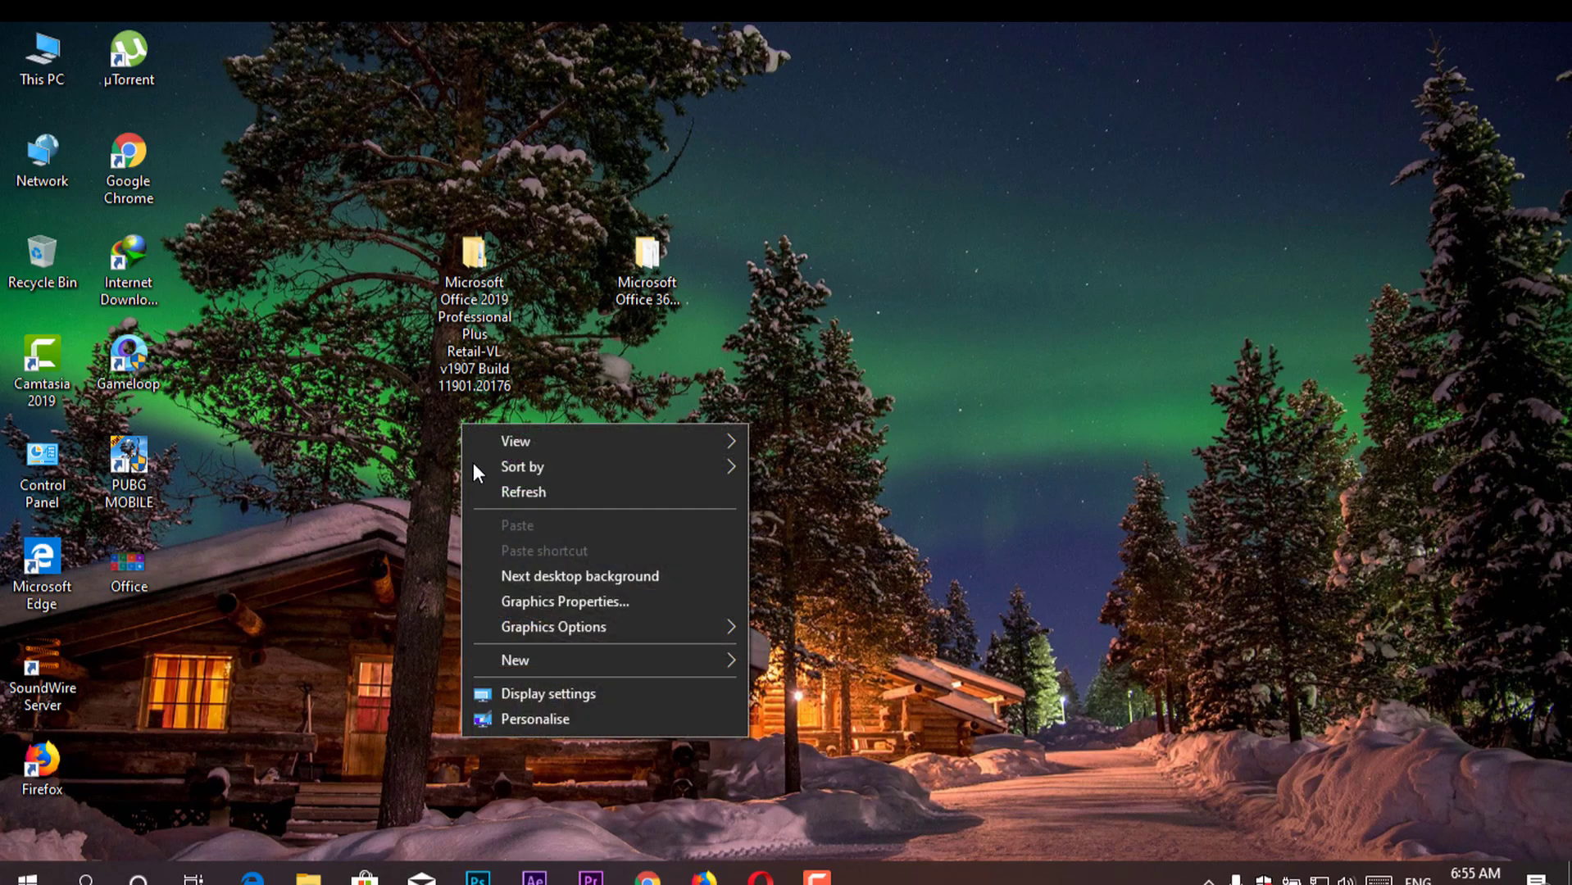
pyautogui.moveTo(516, 661)
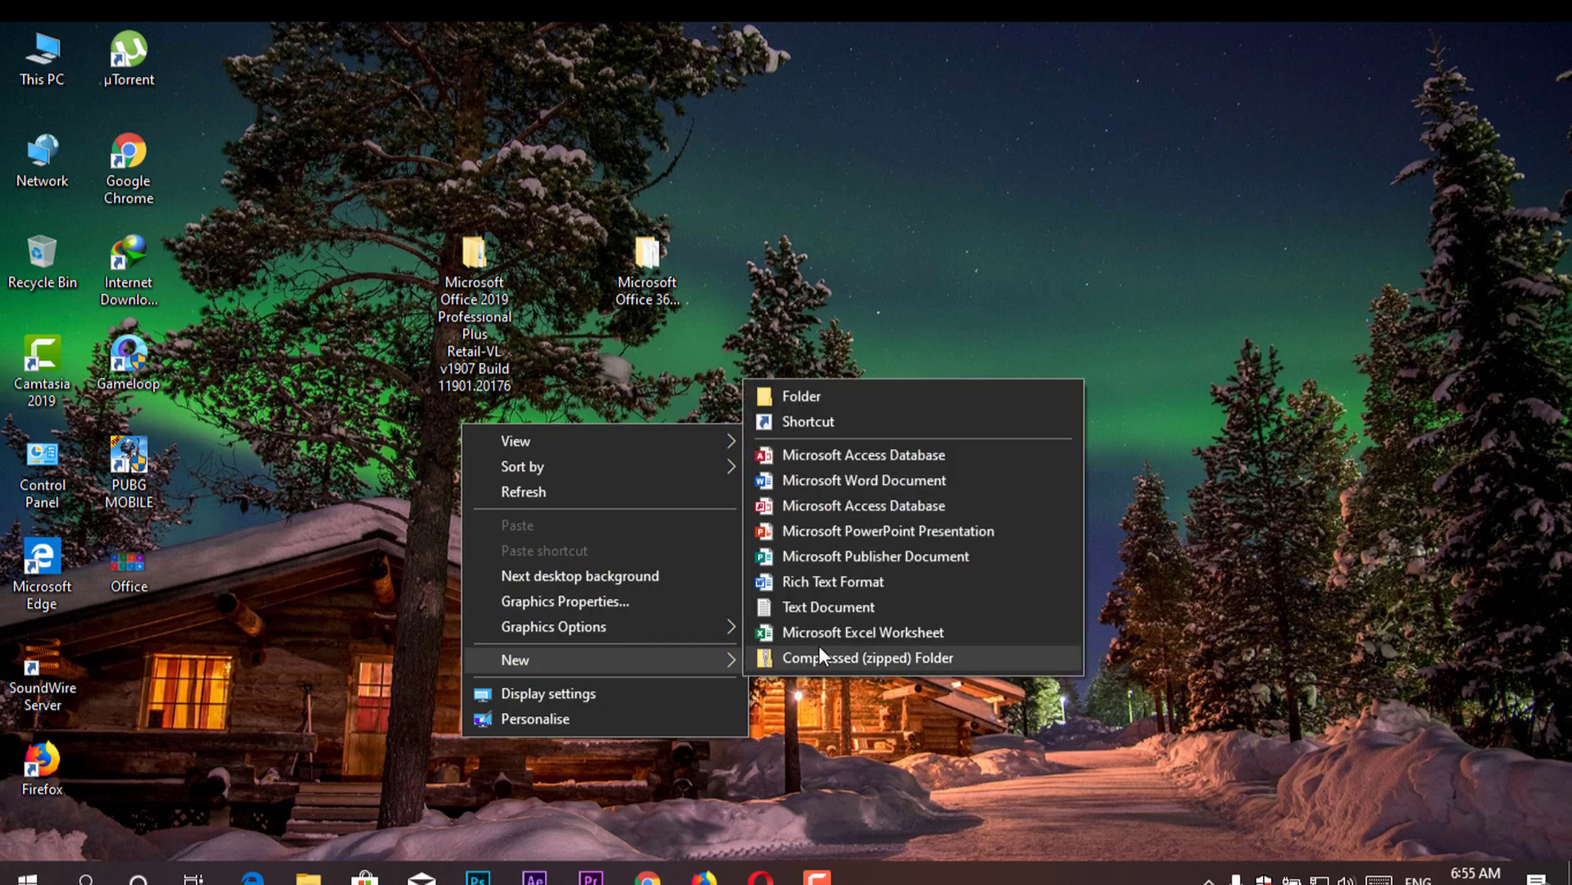
pyautogui.click(833, 609)
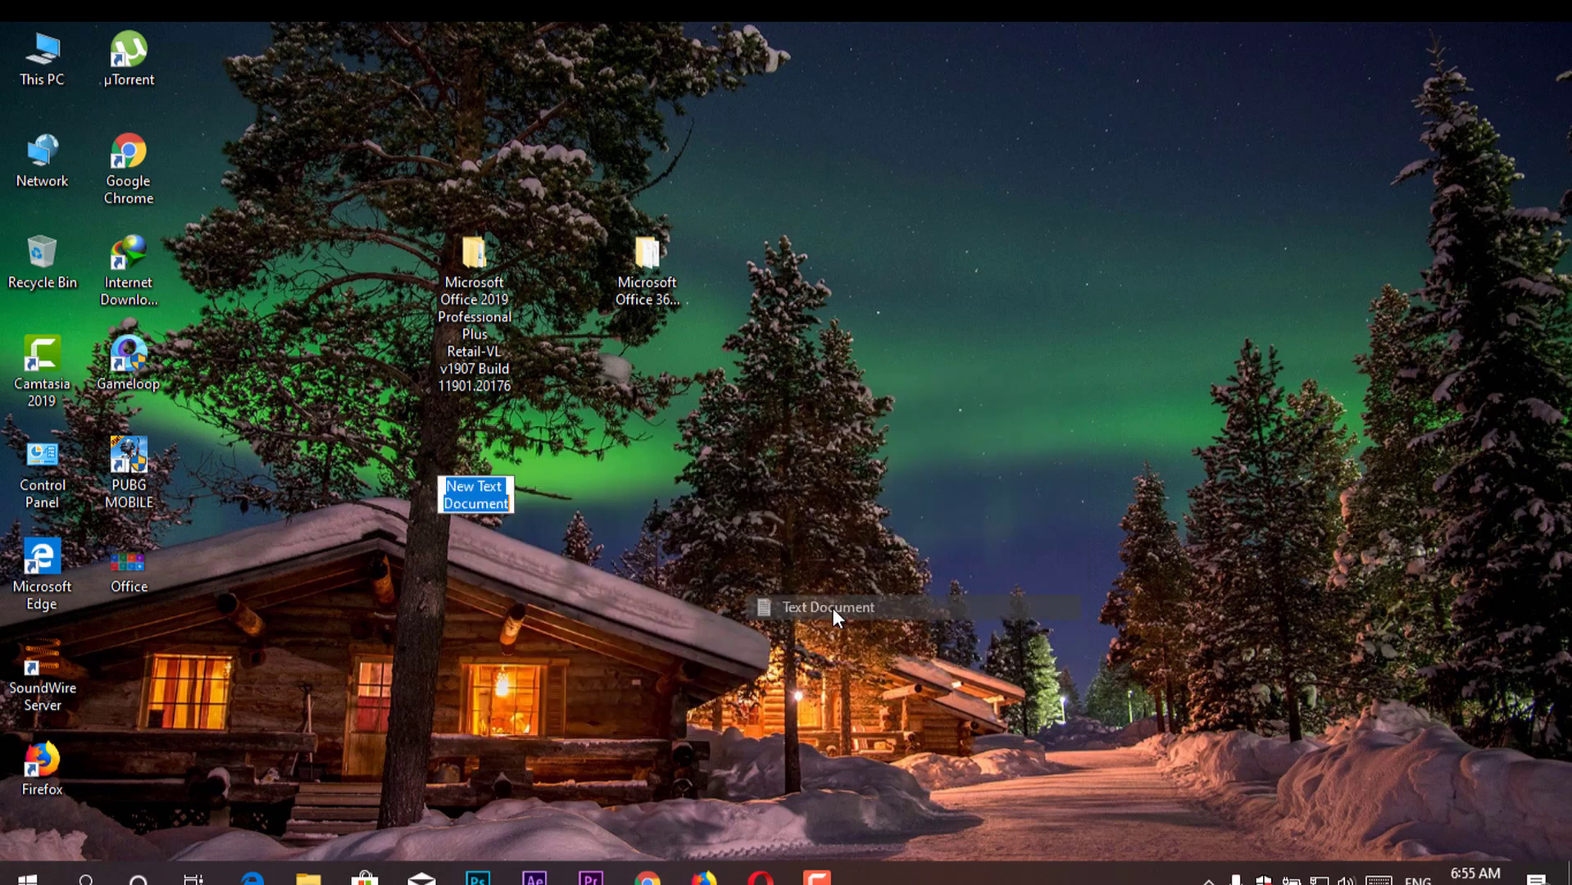
pyautogui.click(474, 455)
pyautogui.doubleClick(474, 455)
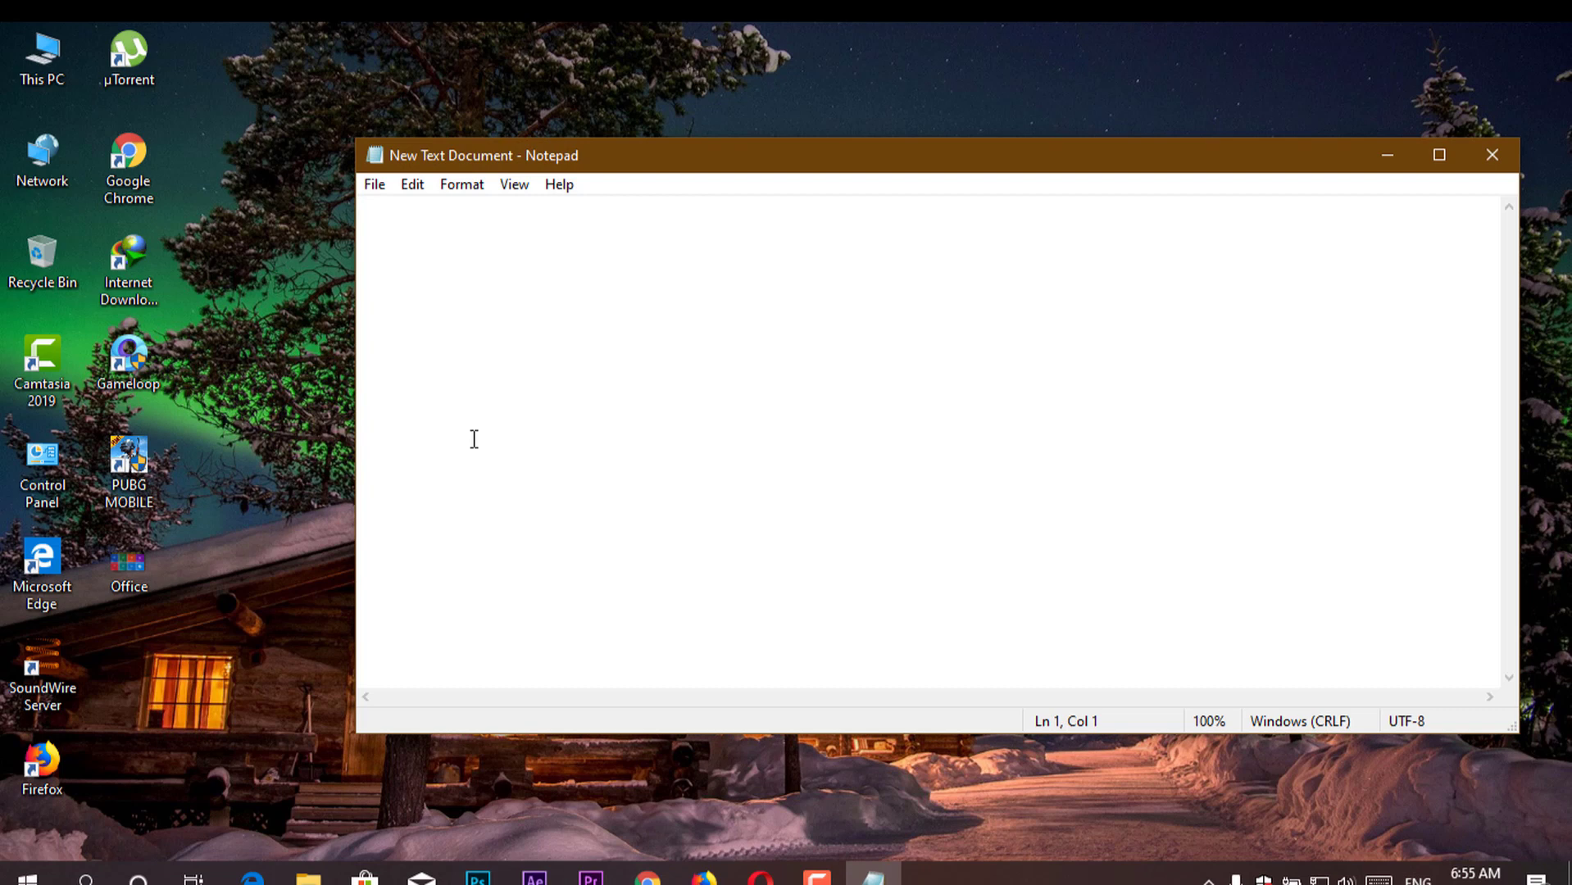
pyautogui.hotkey('ctrl', 'v')
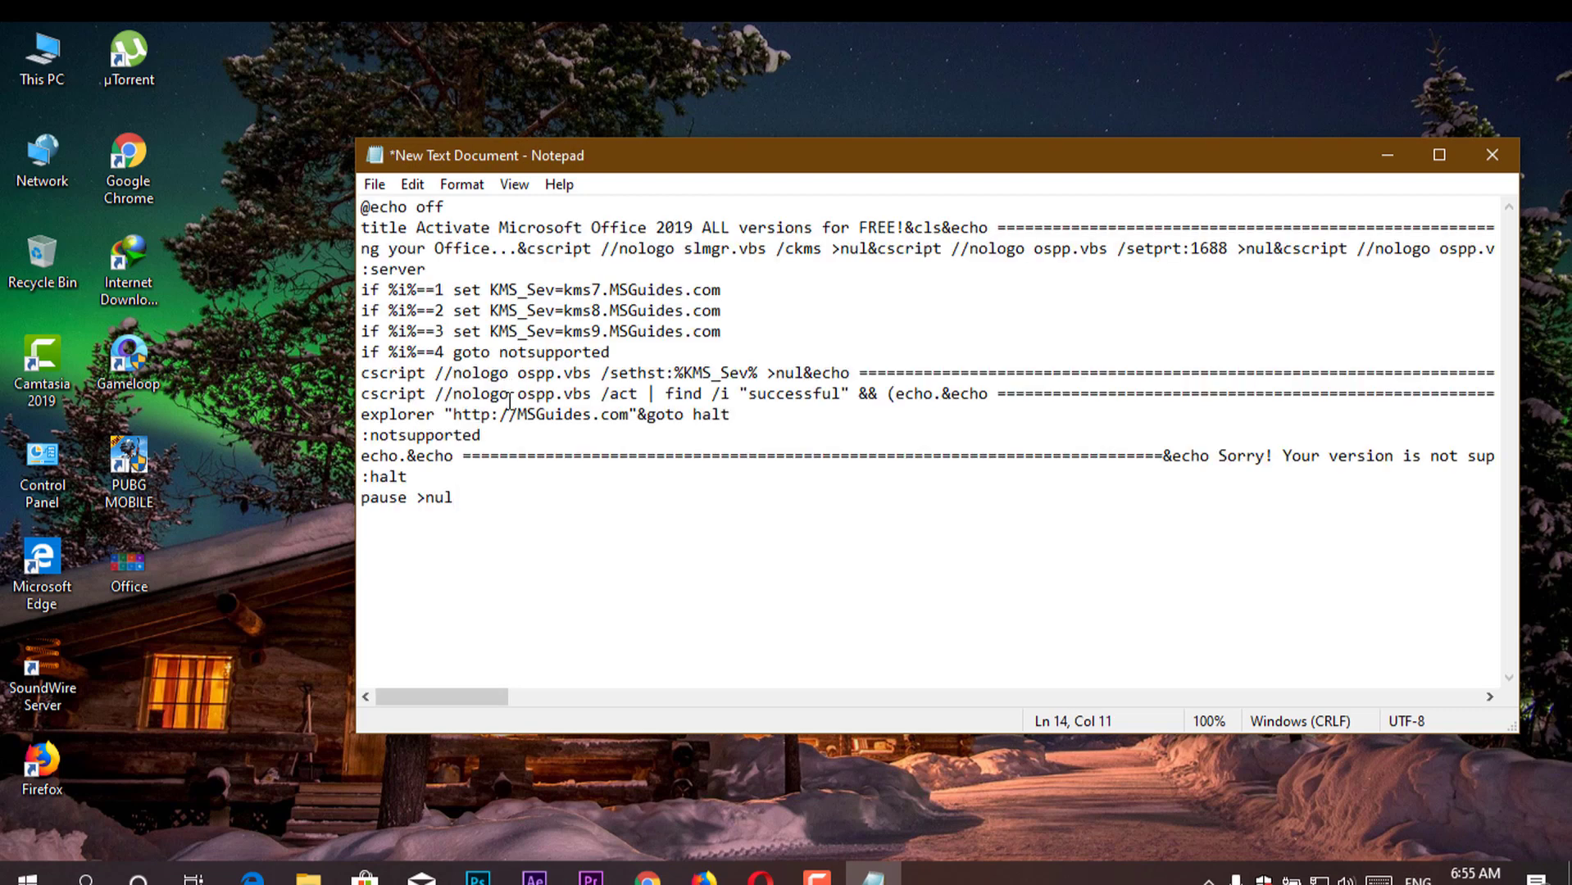
# - Save the script to the desktop as 'office 2019 activation.cmd'
pyautogui.click(375, 185)
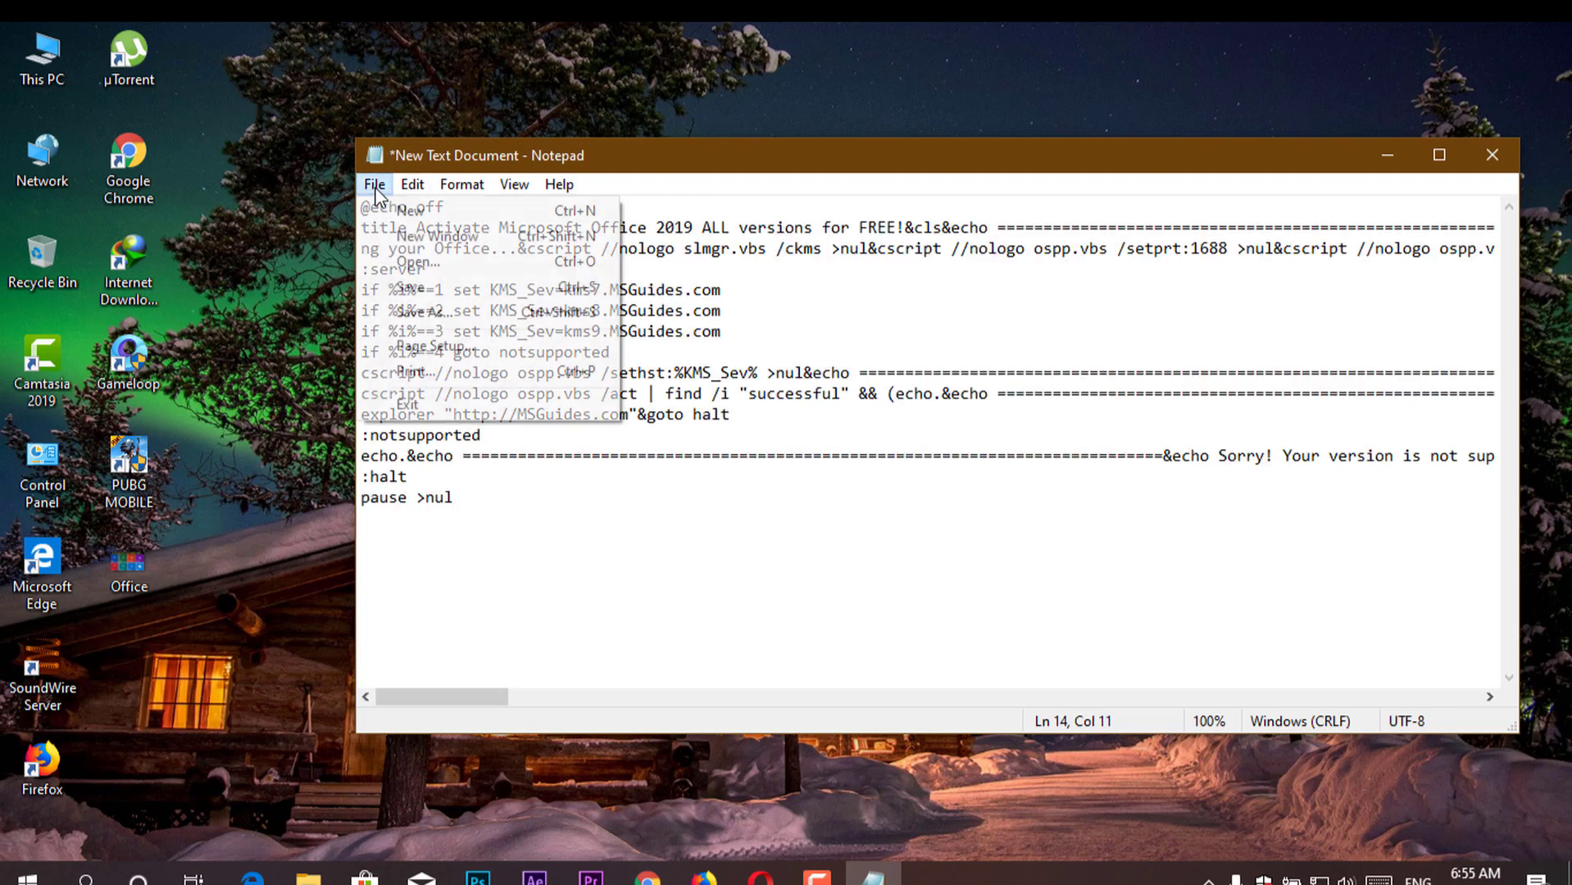
pyautogui.click(464, 312)
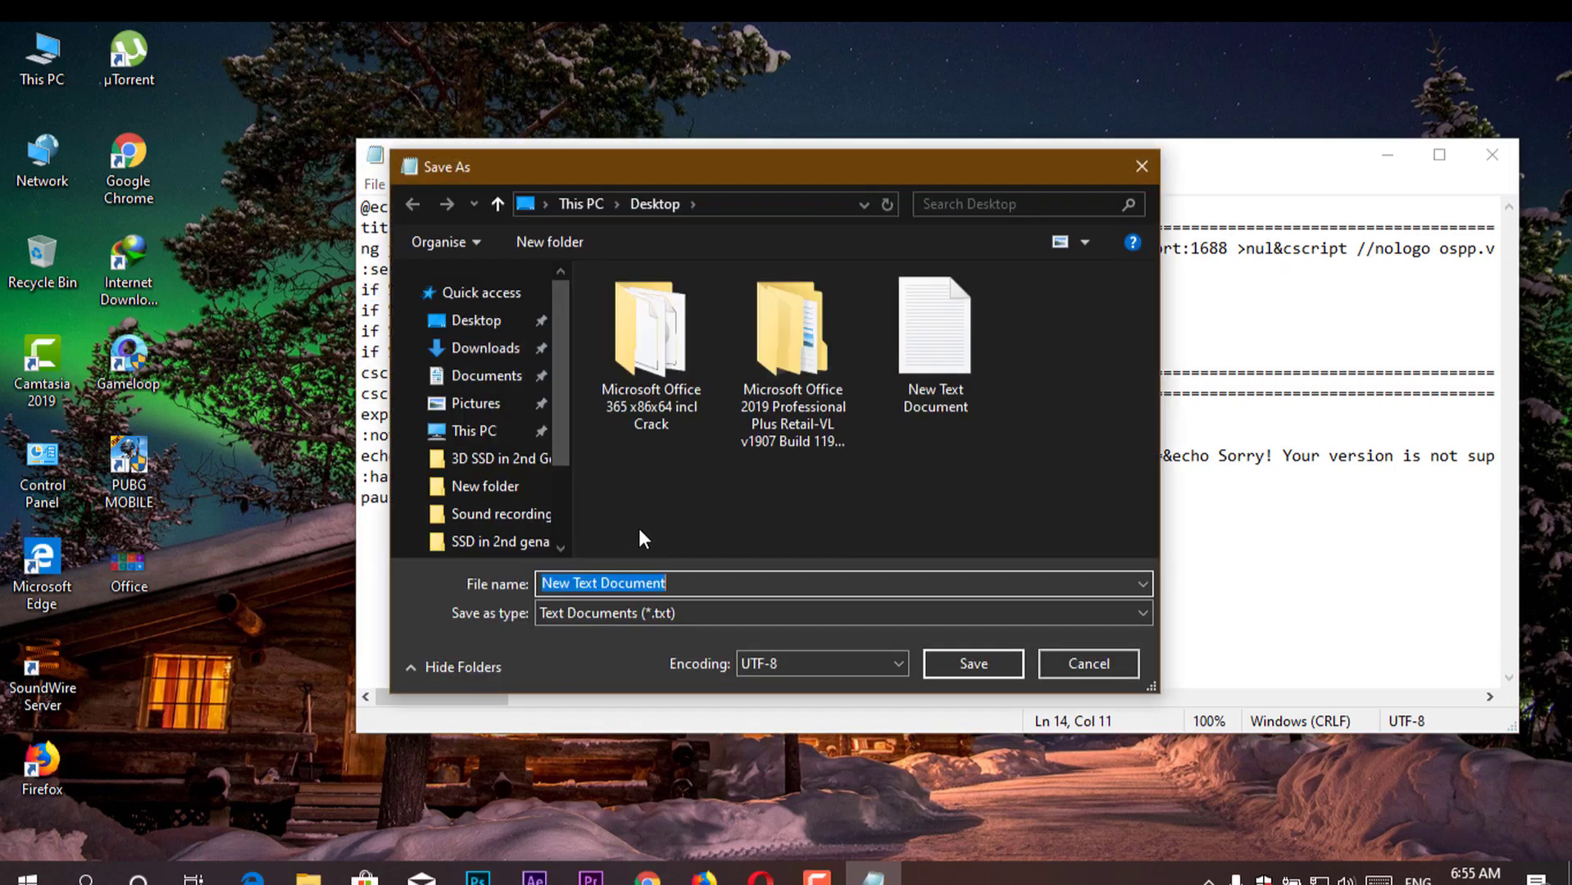
pyautogui.press('BackSpace')
pyautogui.write('o')
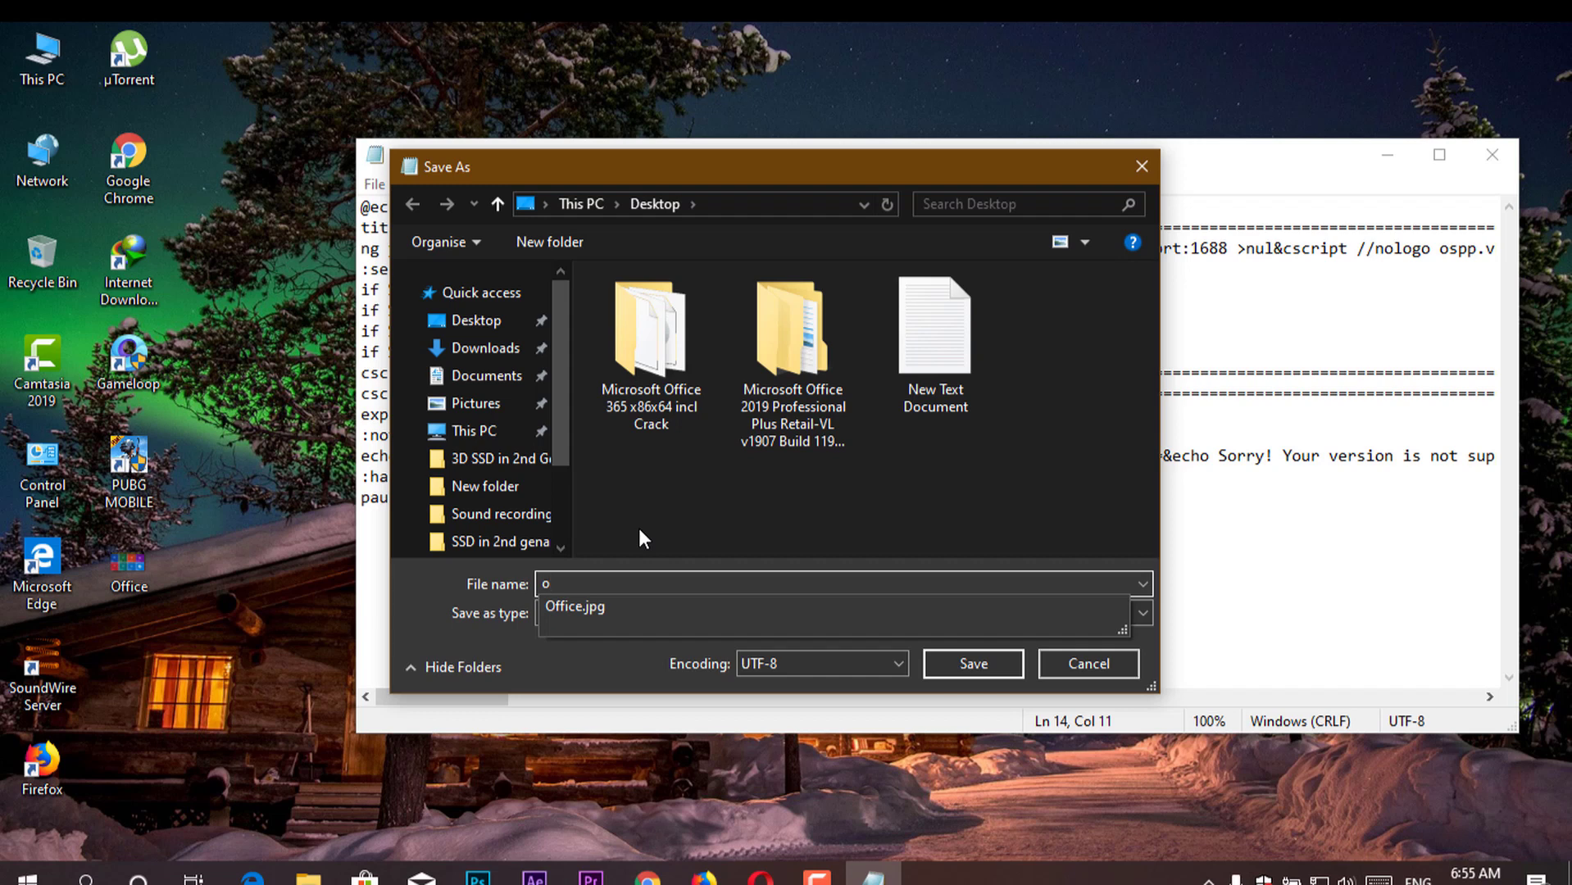
pyautogui.write('ffic')
pyautogui.write('e')
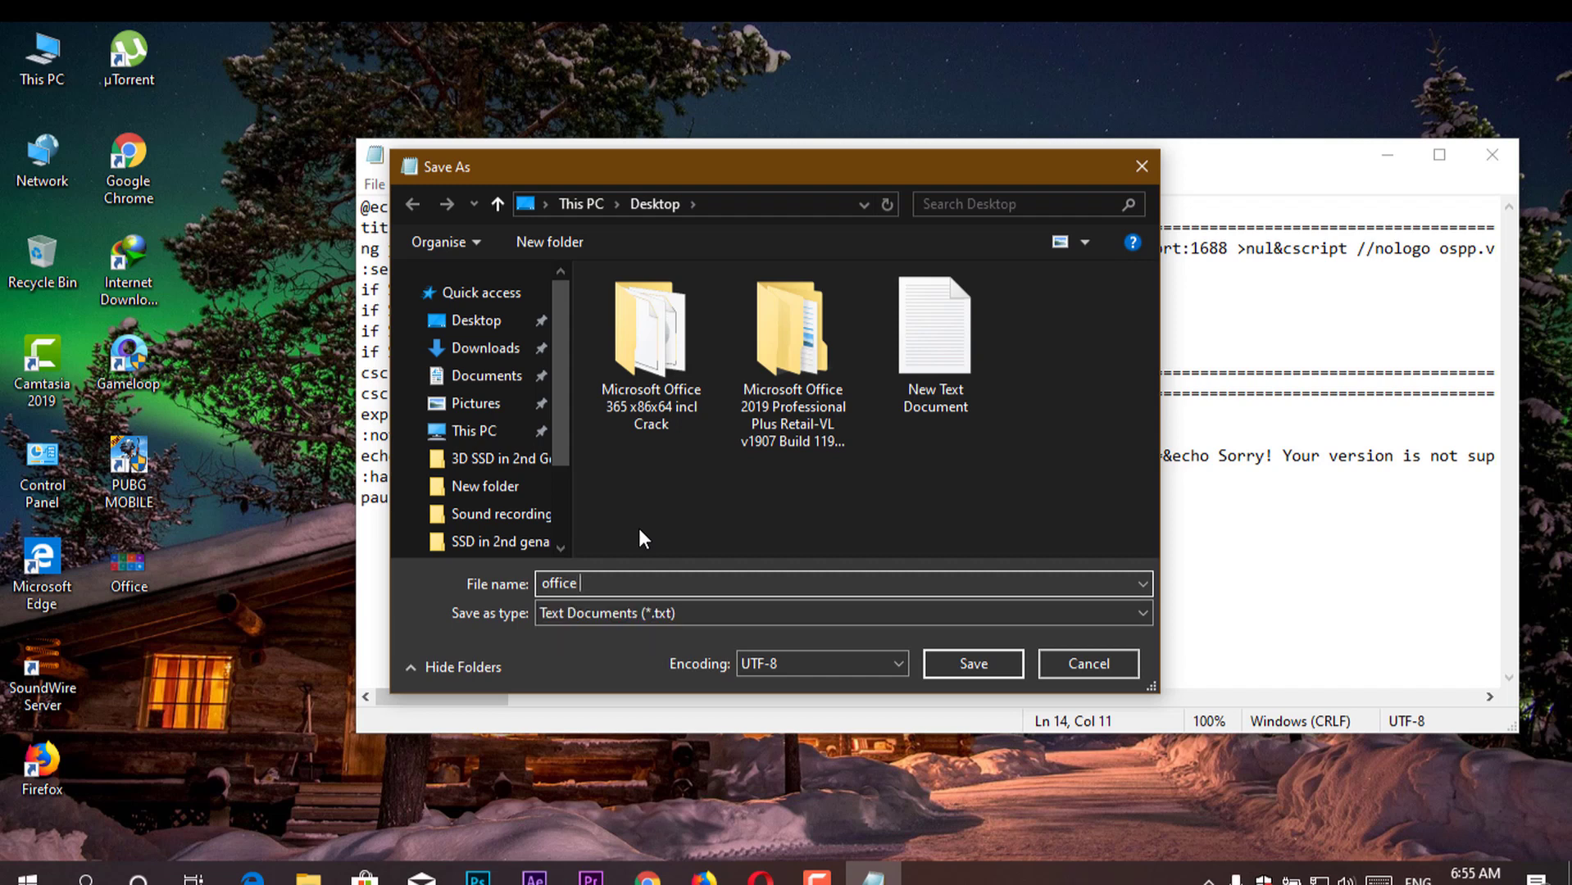
pyautogui.write(' 2019')
pyautogui.write(' a')
pyautogui.write('ct')
pyautogui.write('iv')
pyautogui.write('ation.')
pyautogui.write('c')
pyautogui.write('md')
pyautogui.click(949, 663)
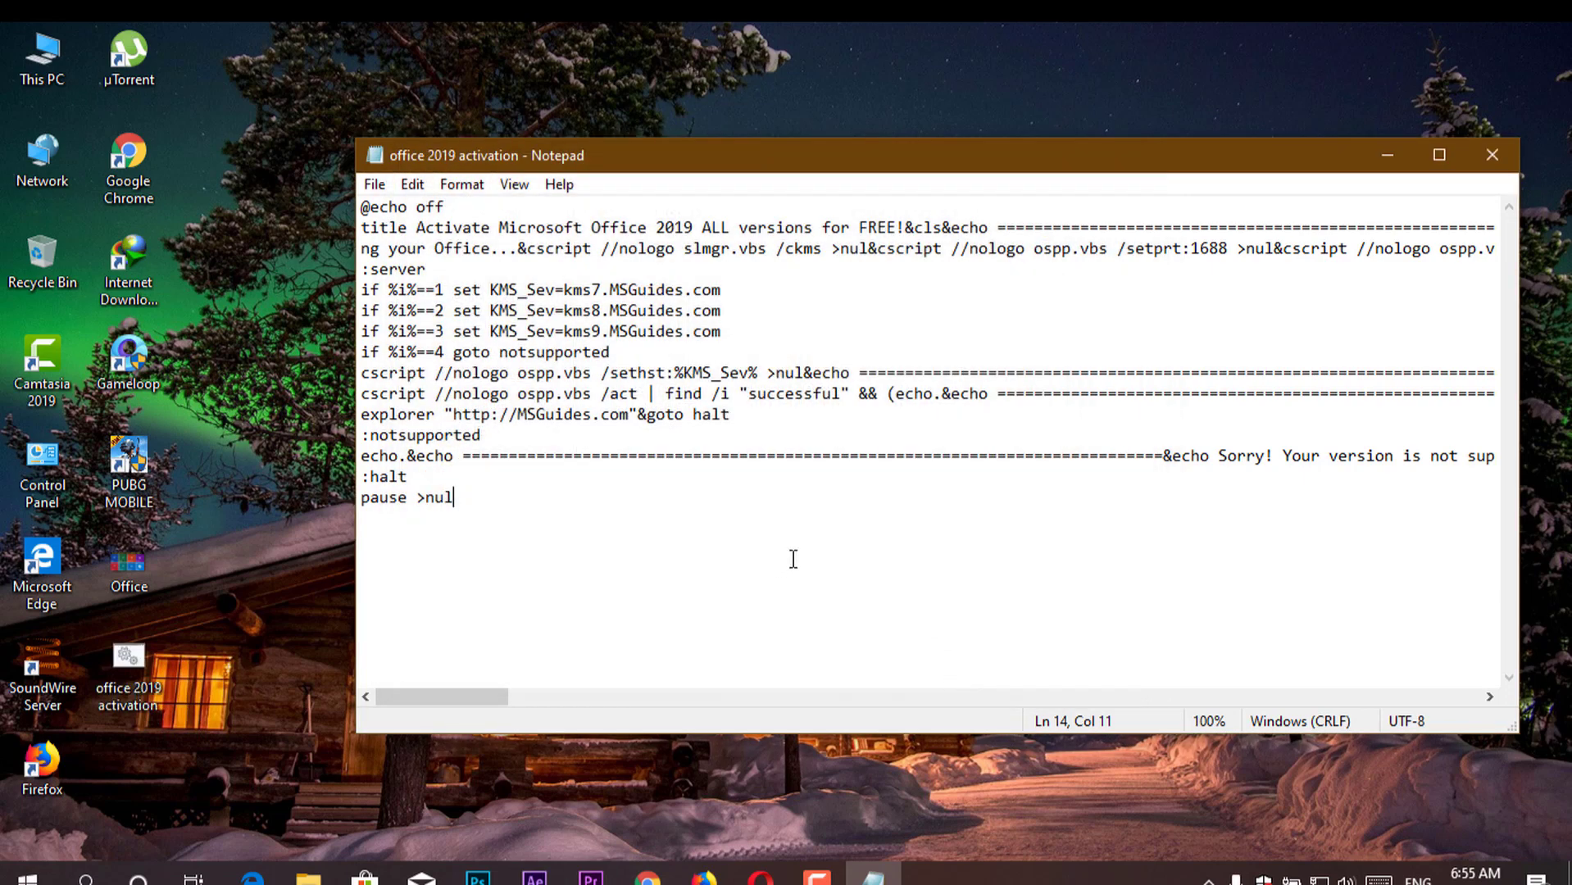
# - Run 'office 2019 activation.cmd' as administrator and close the console once activation succeeds
pyautogui.click(1493, 155)
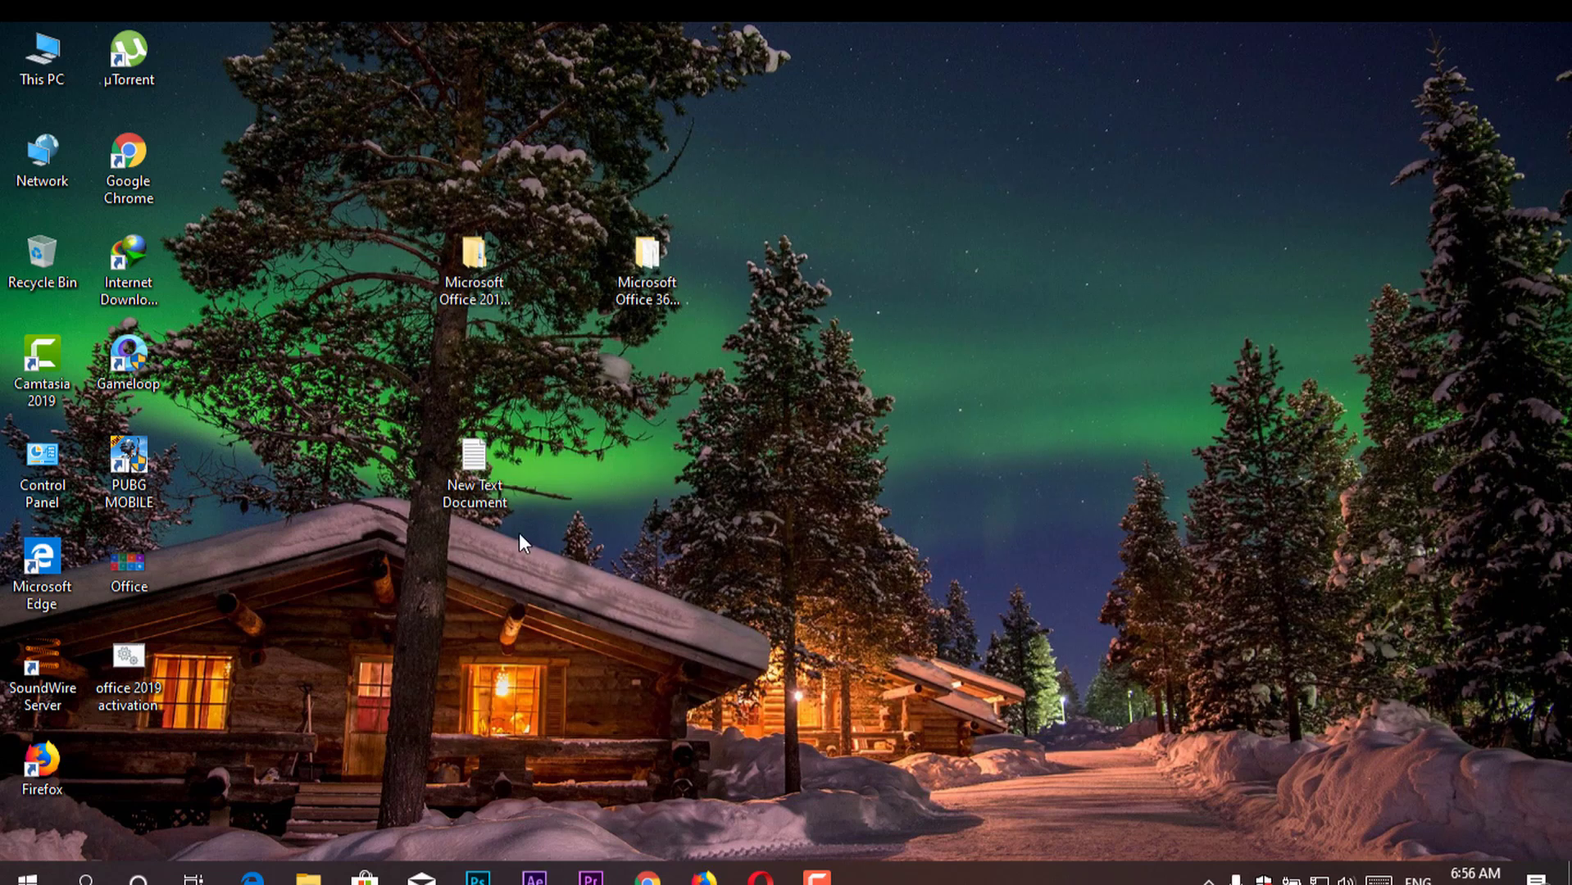
pyautogui.moveTo(124, 688); pyautogui.dragTo(705, 483)
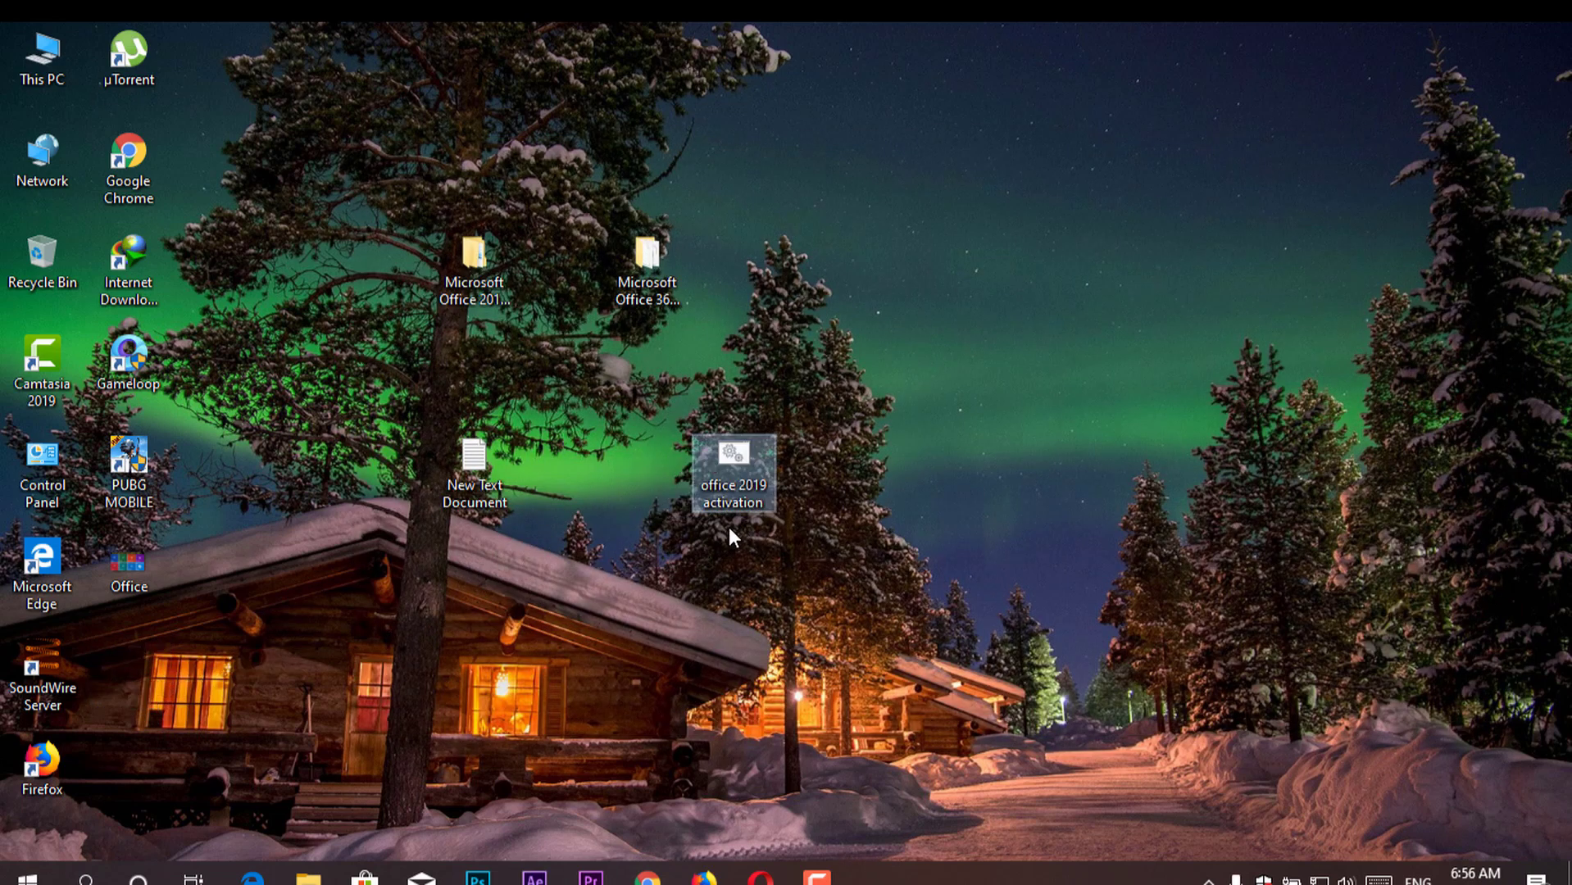
pyautogui.rightClick(746, 452)
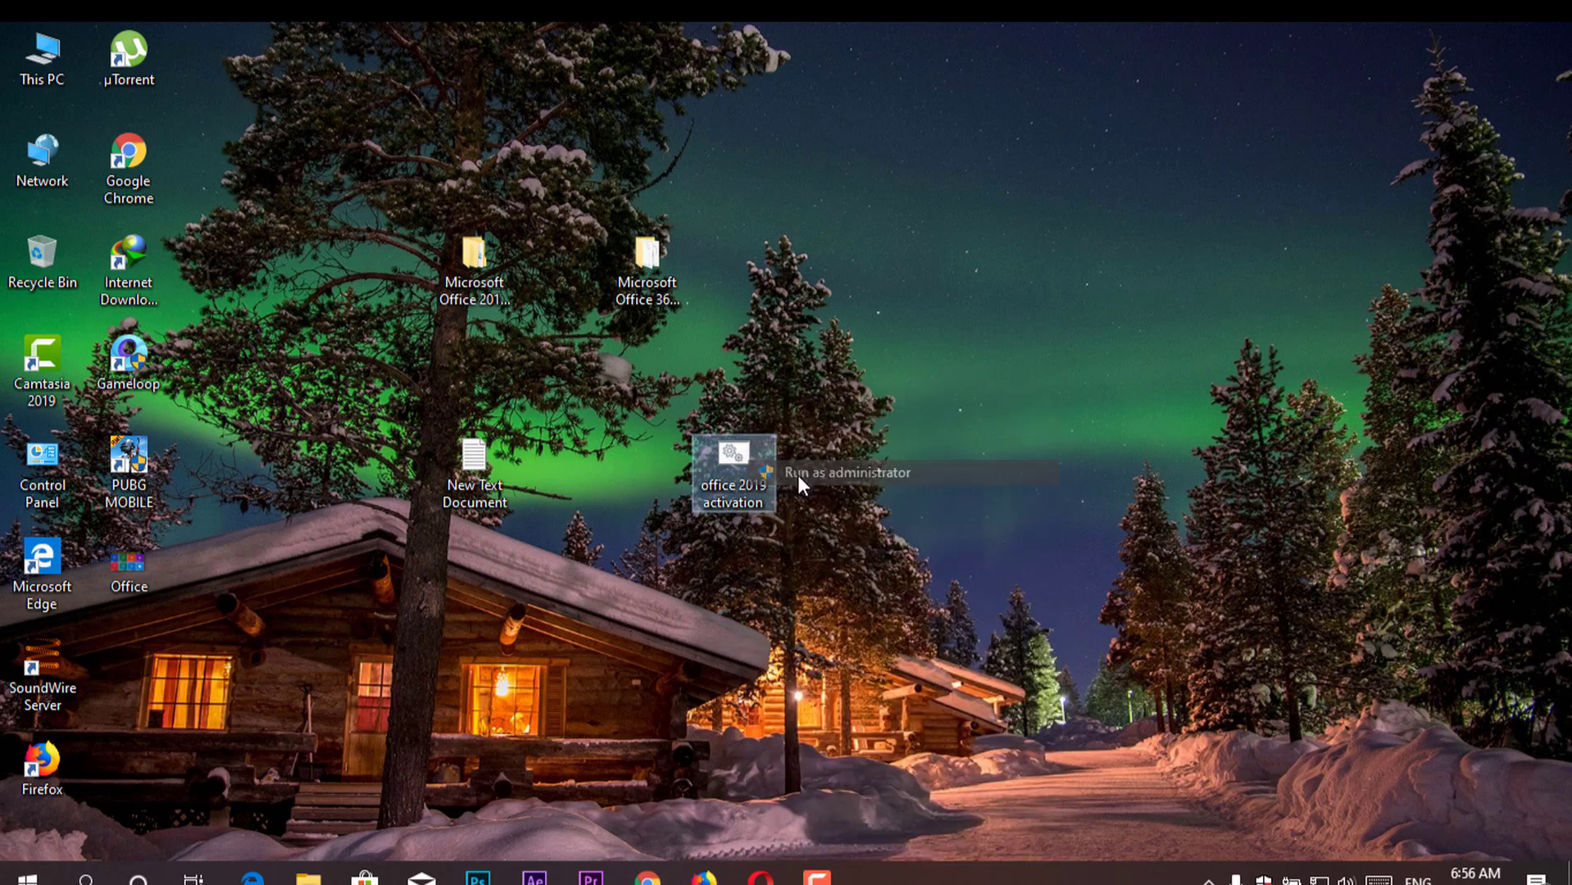
pyautogui.click(799, 477)
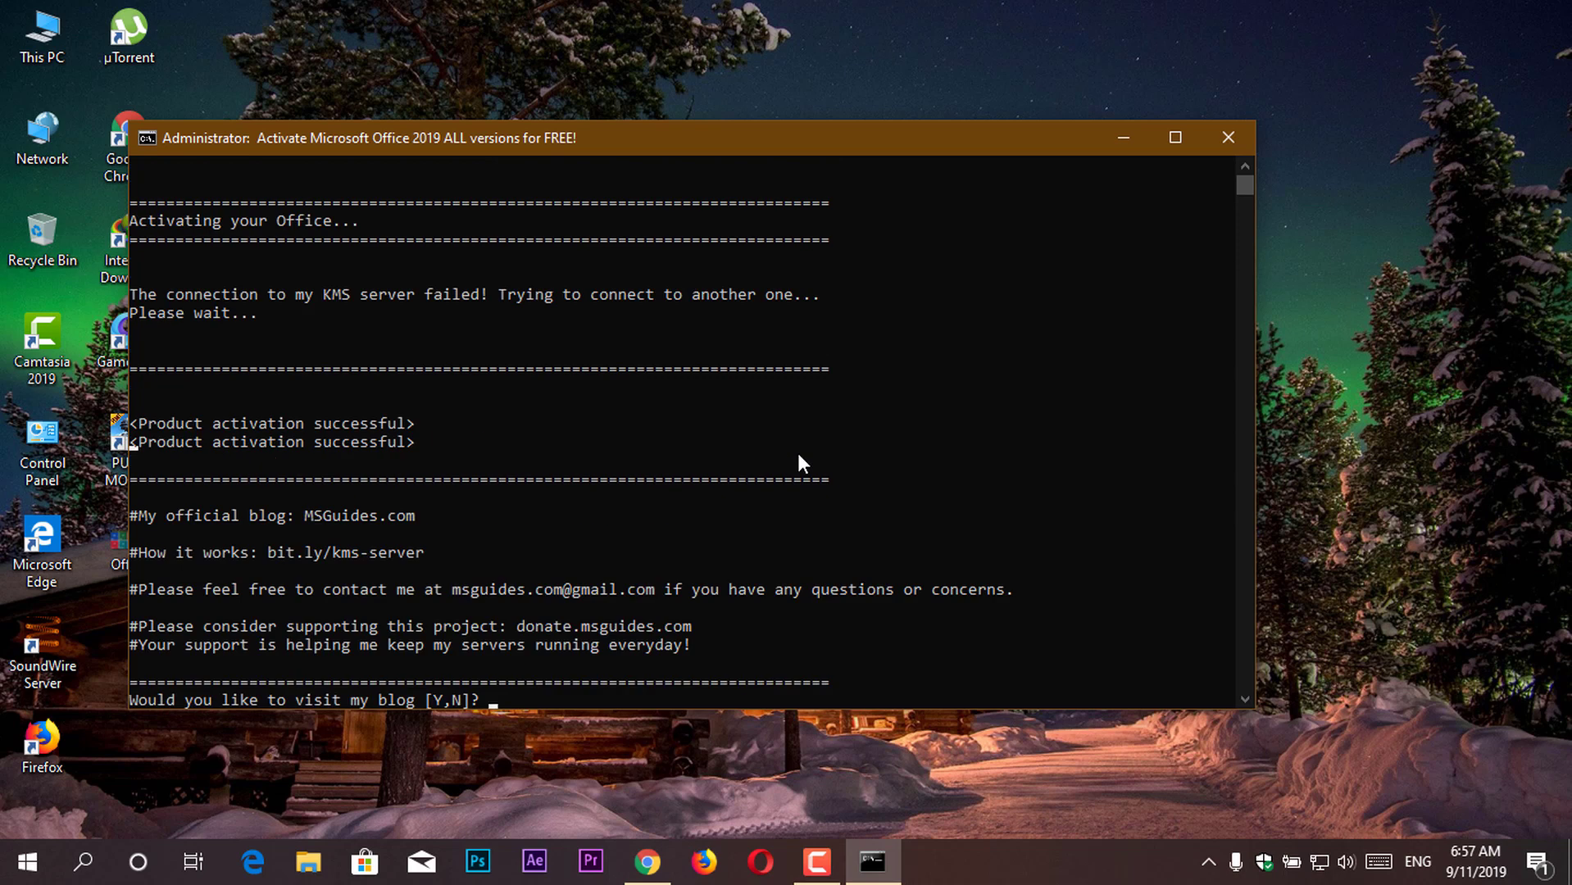
pyautogui.scroll(-2, 739, 603)
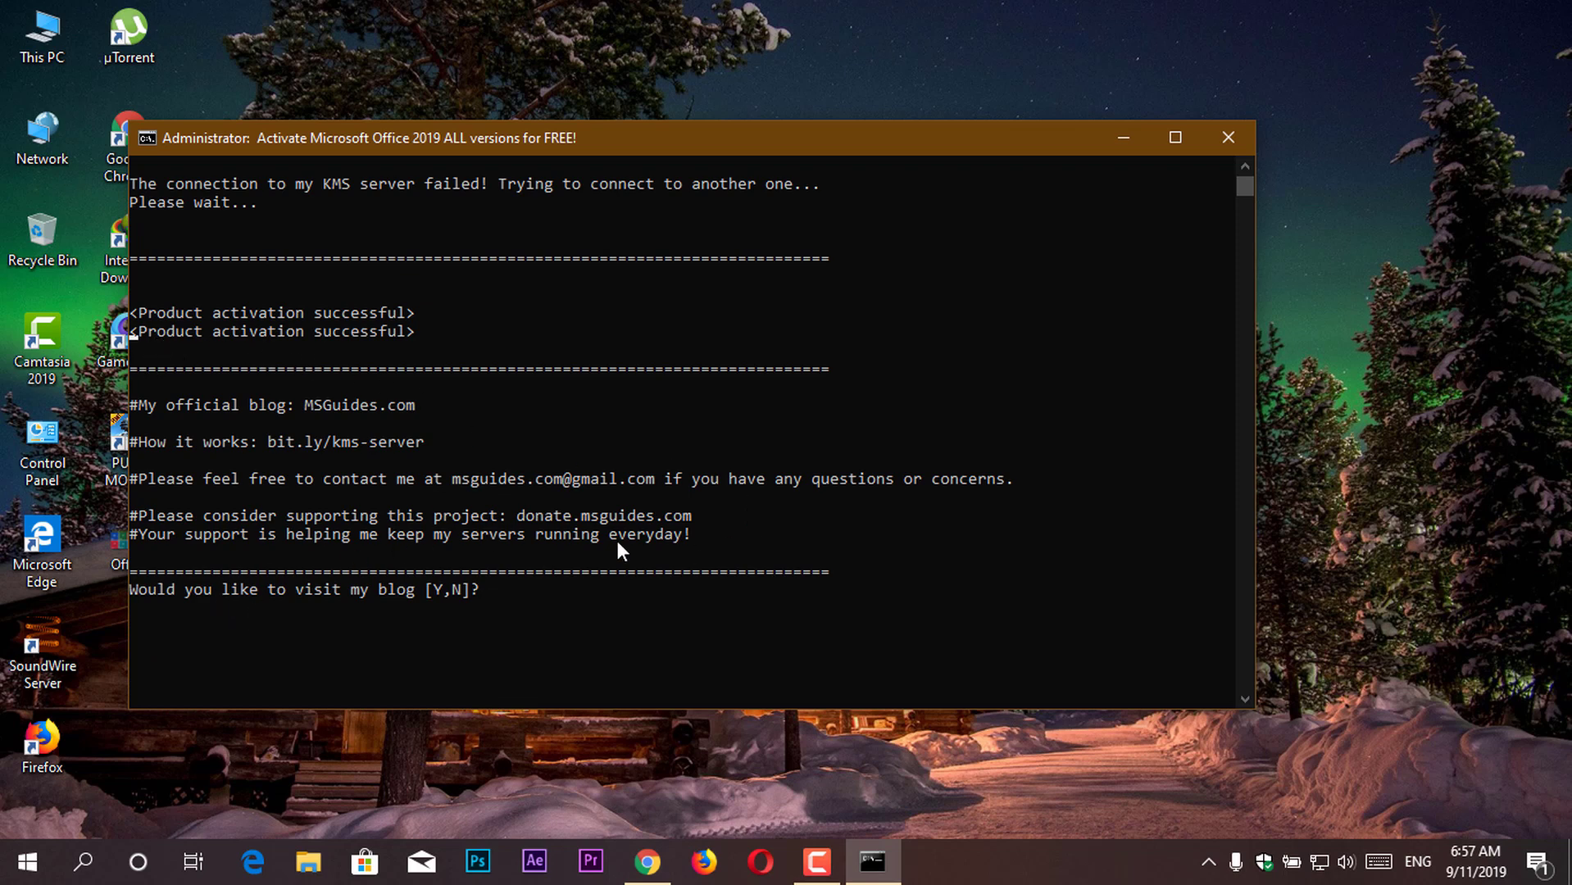
pyautogui.click(1227, 139)
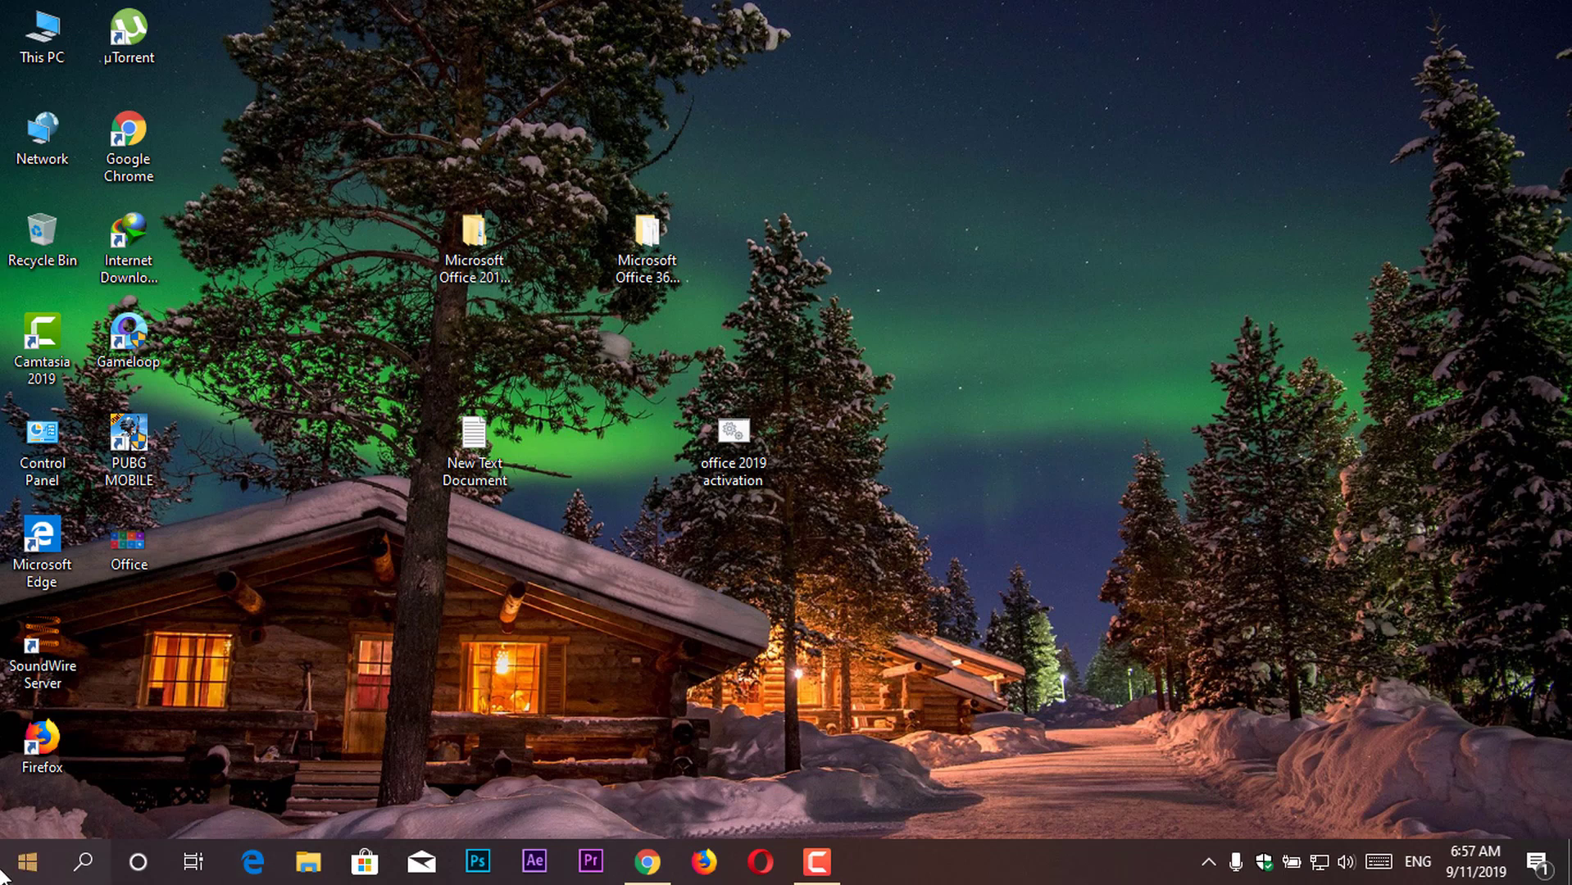
# - Launch Word from Start and view its Account page showing Professional Plus 2019 activated
pyautogui.click(2, 876)
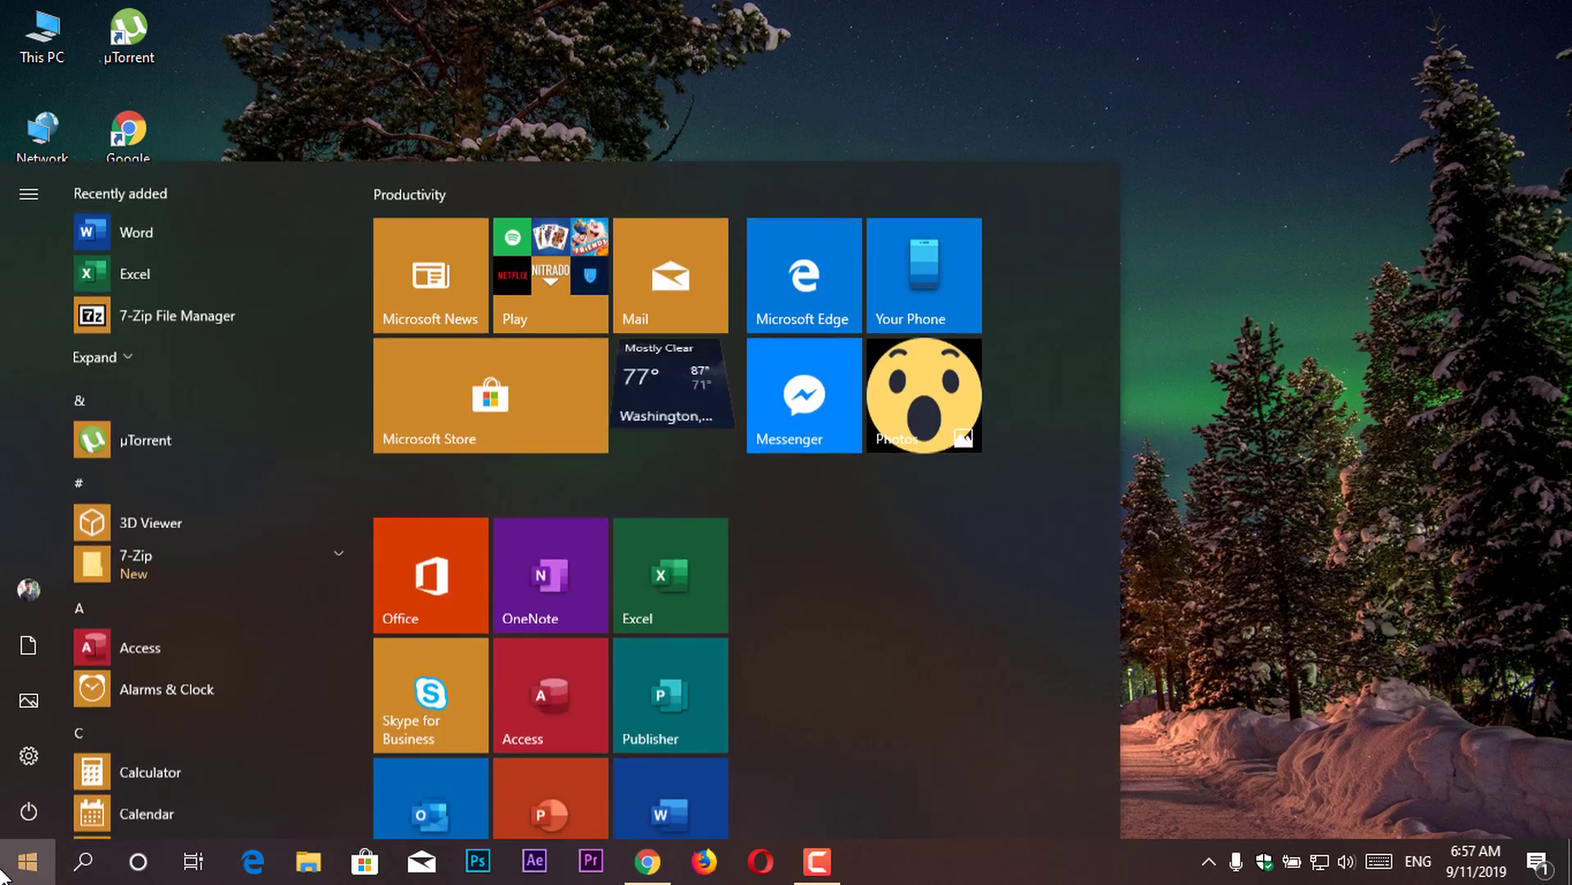
pyautogui.click(153, 241)
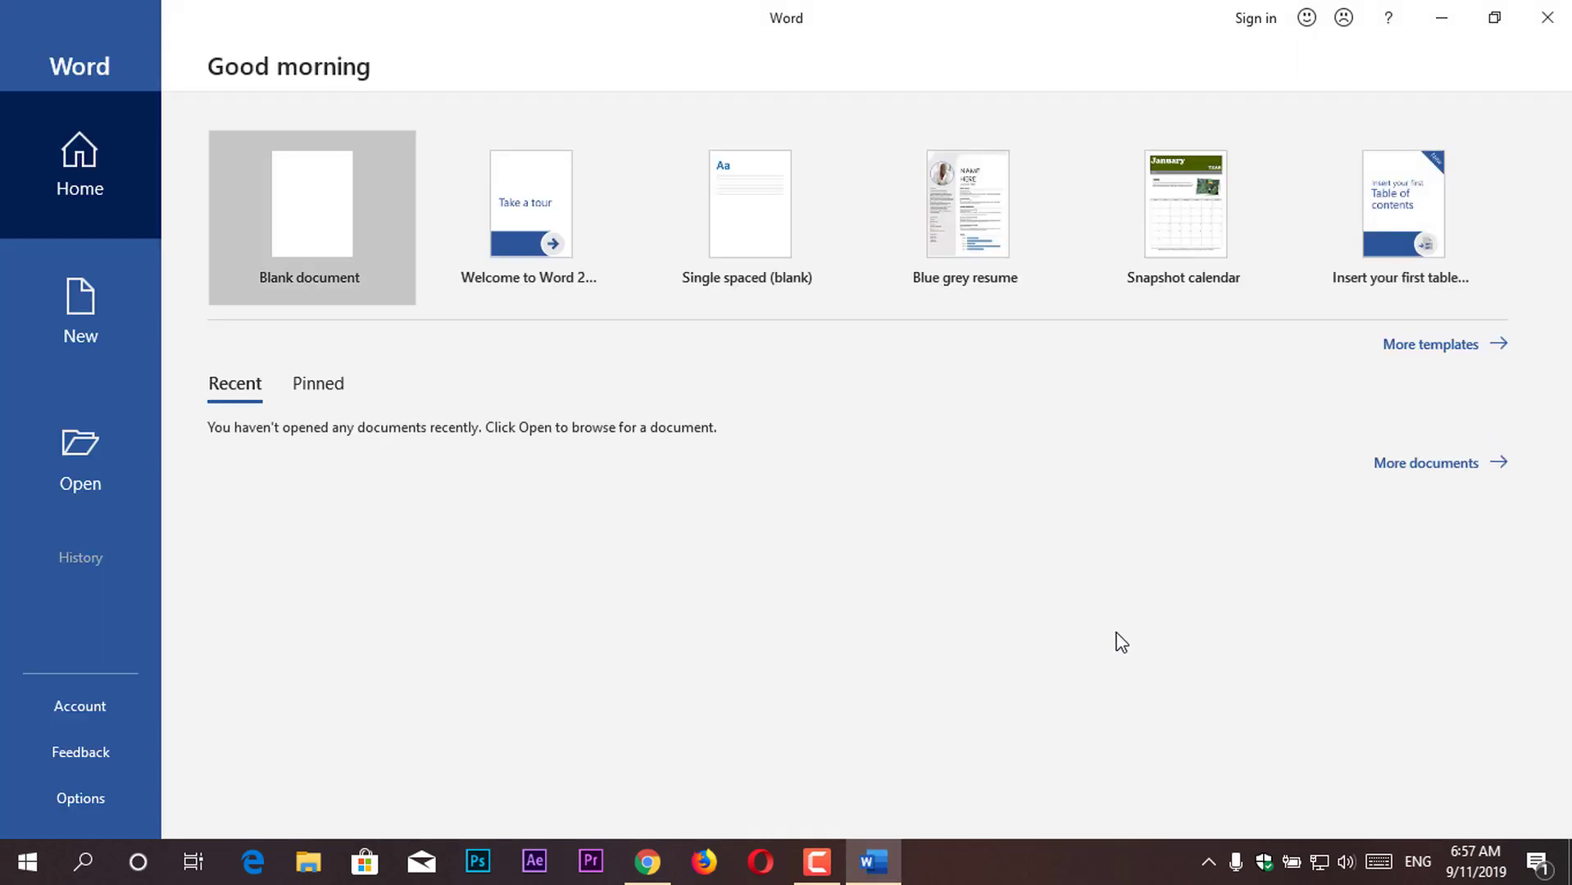
pyautogui.click(107, 698)
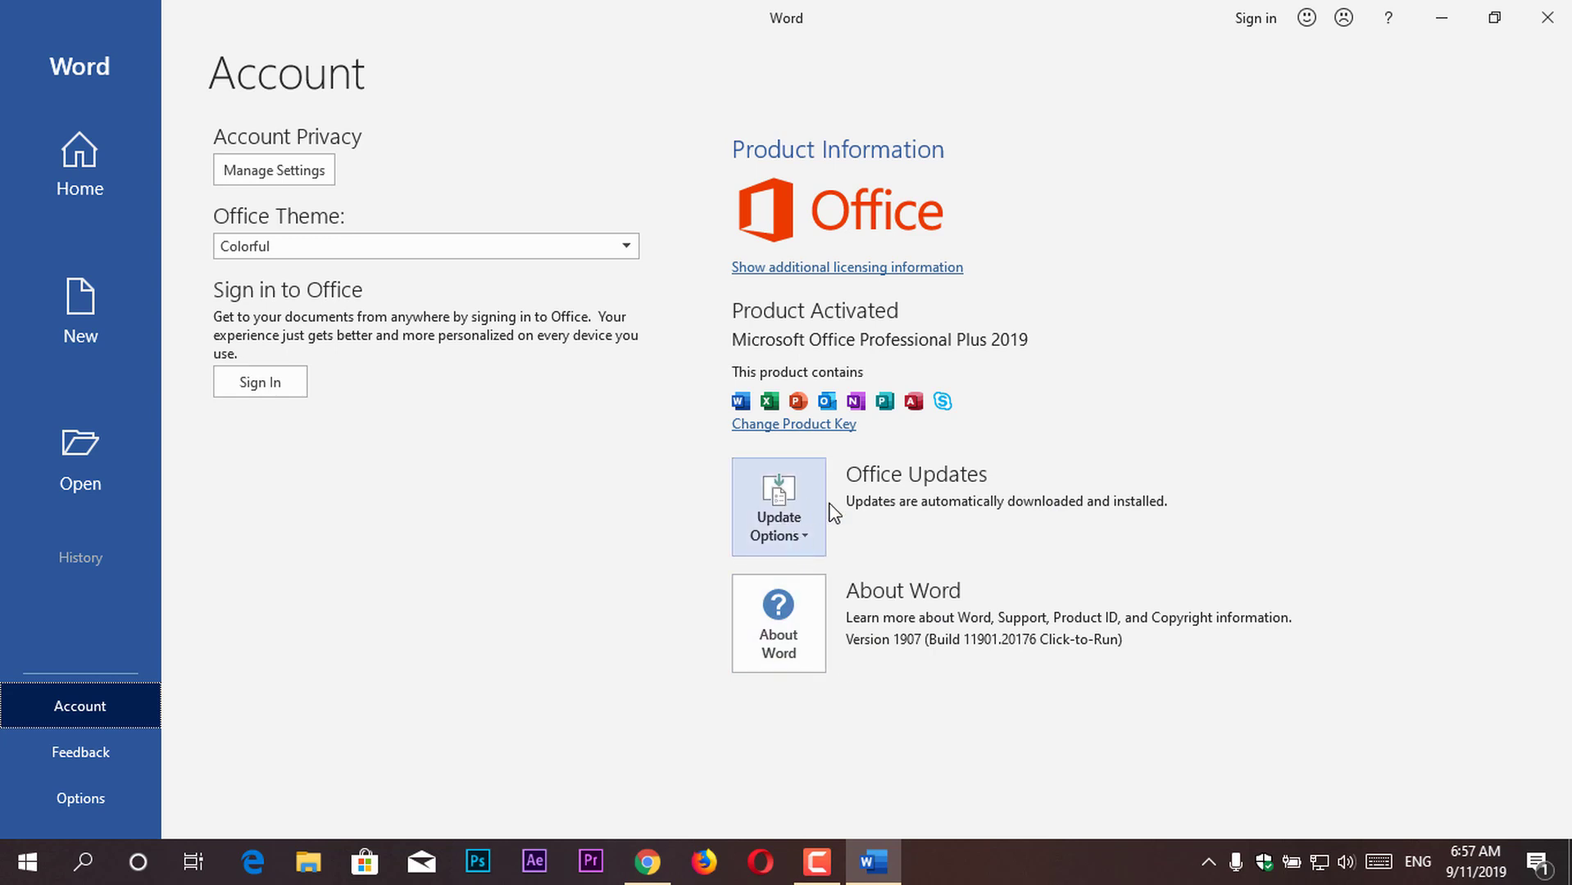
# - Run Update Now from Word's Account page and let the updater close Word to apply updates
pyautogui.click(799, 516)
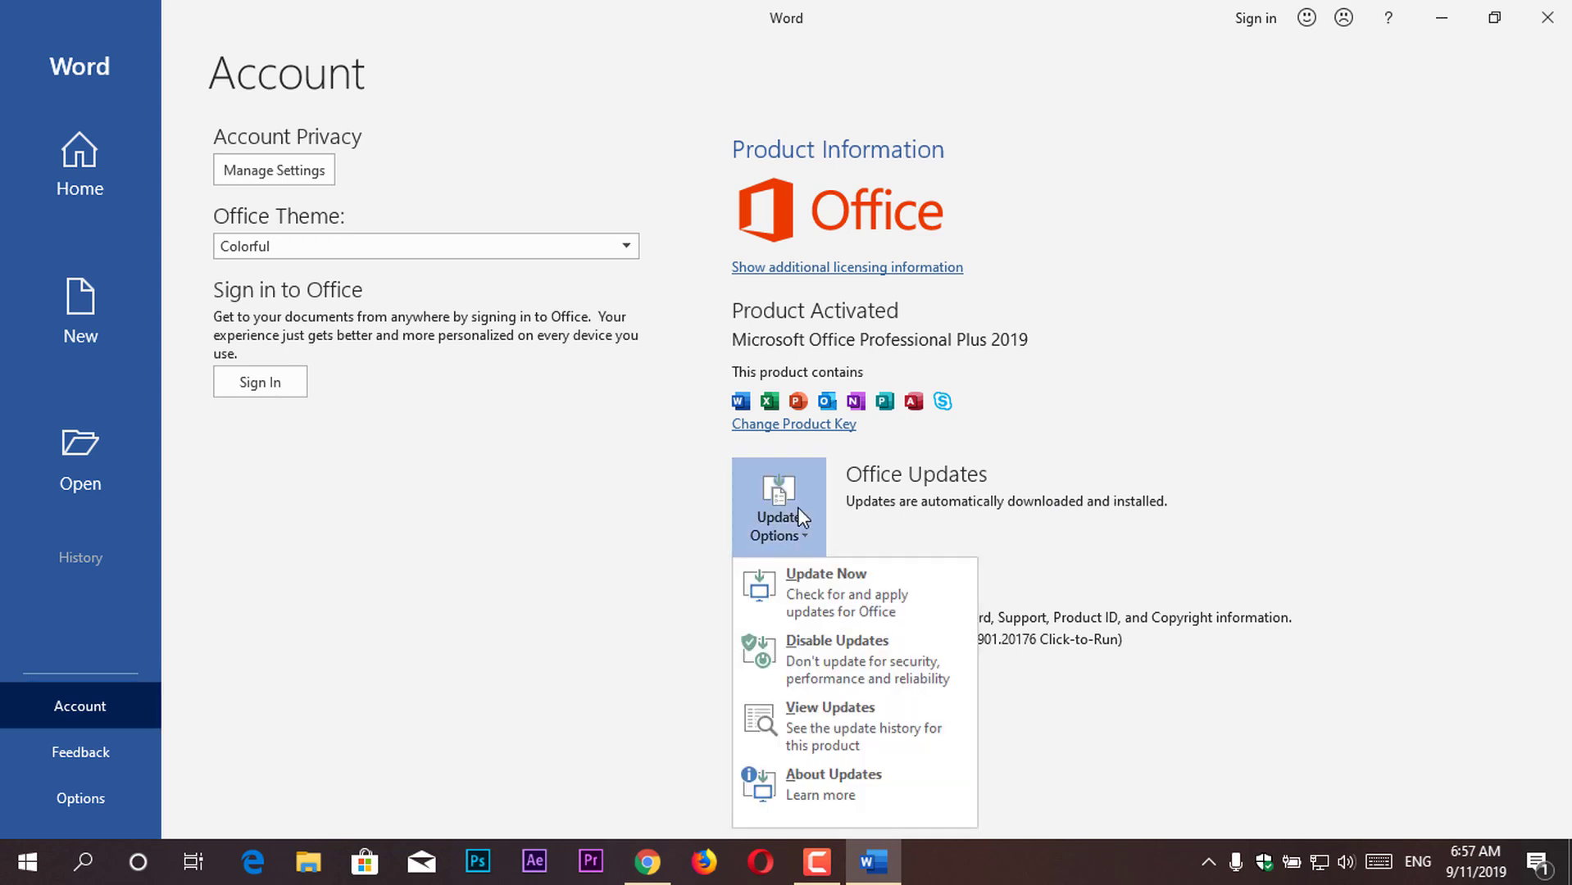
pyautogui.click(930, 596)
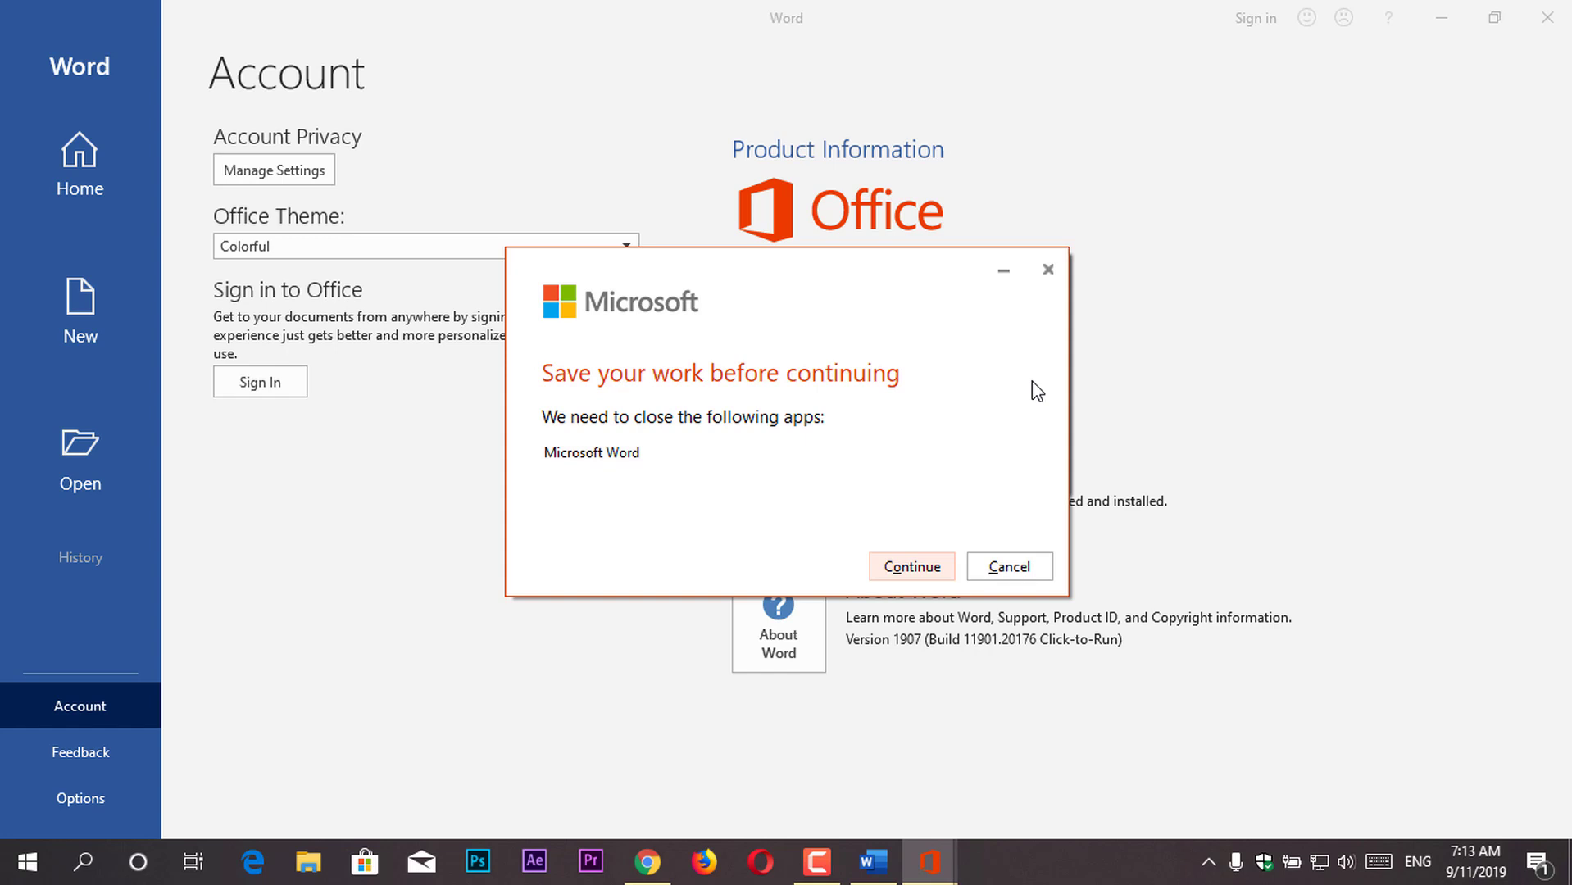
pyautogui.click(909, 568)
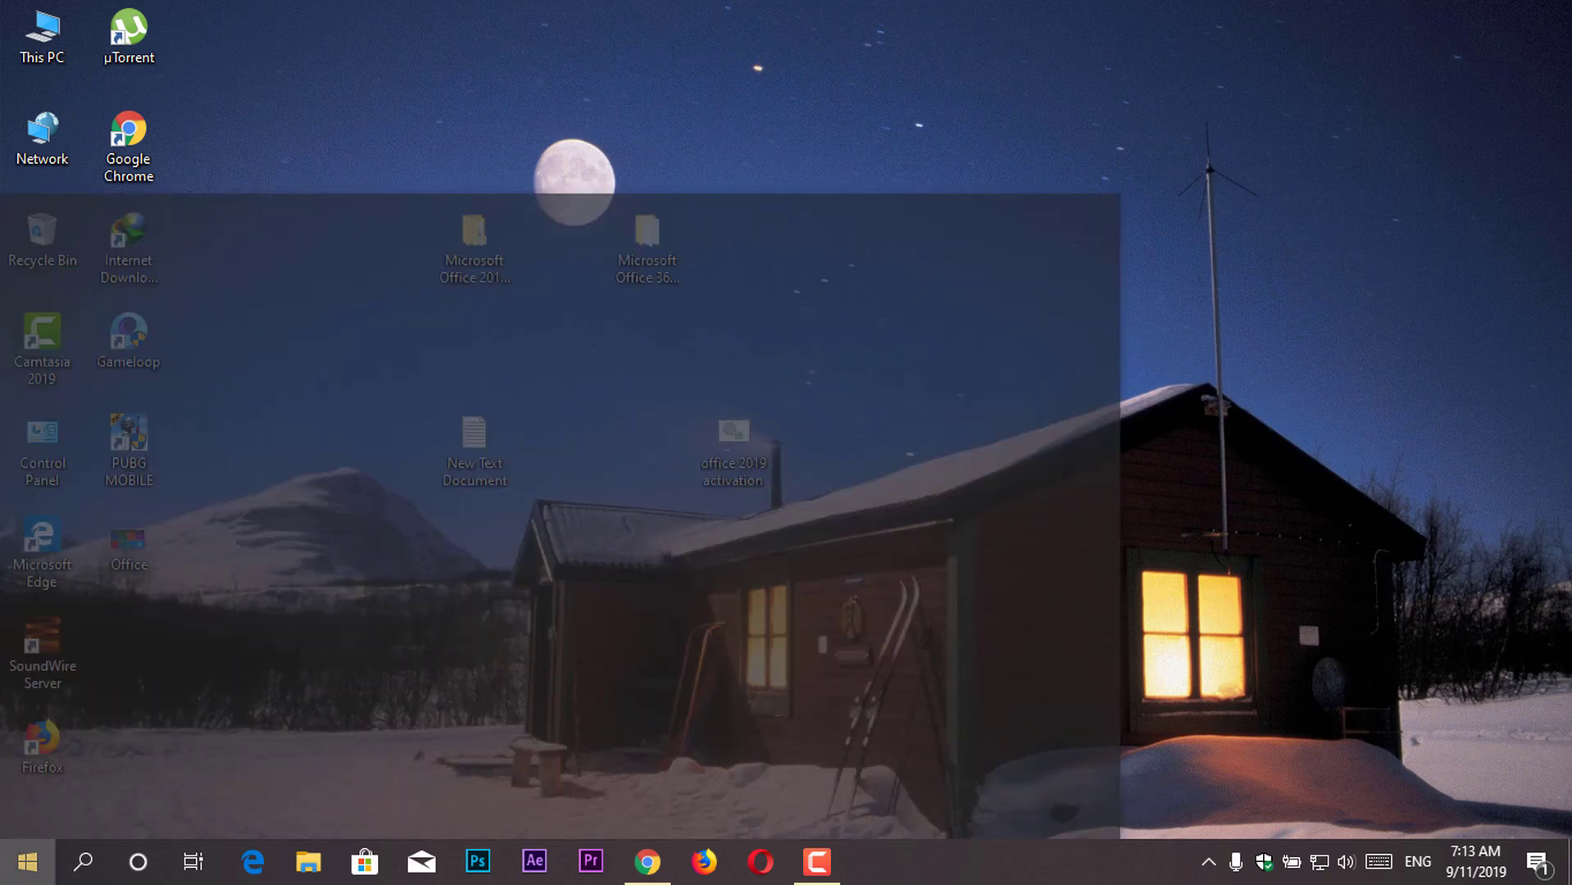
# - Relaunch Microsoft Word from the Start menu after the update
pyautogui.click(27, 861)
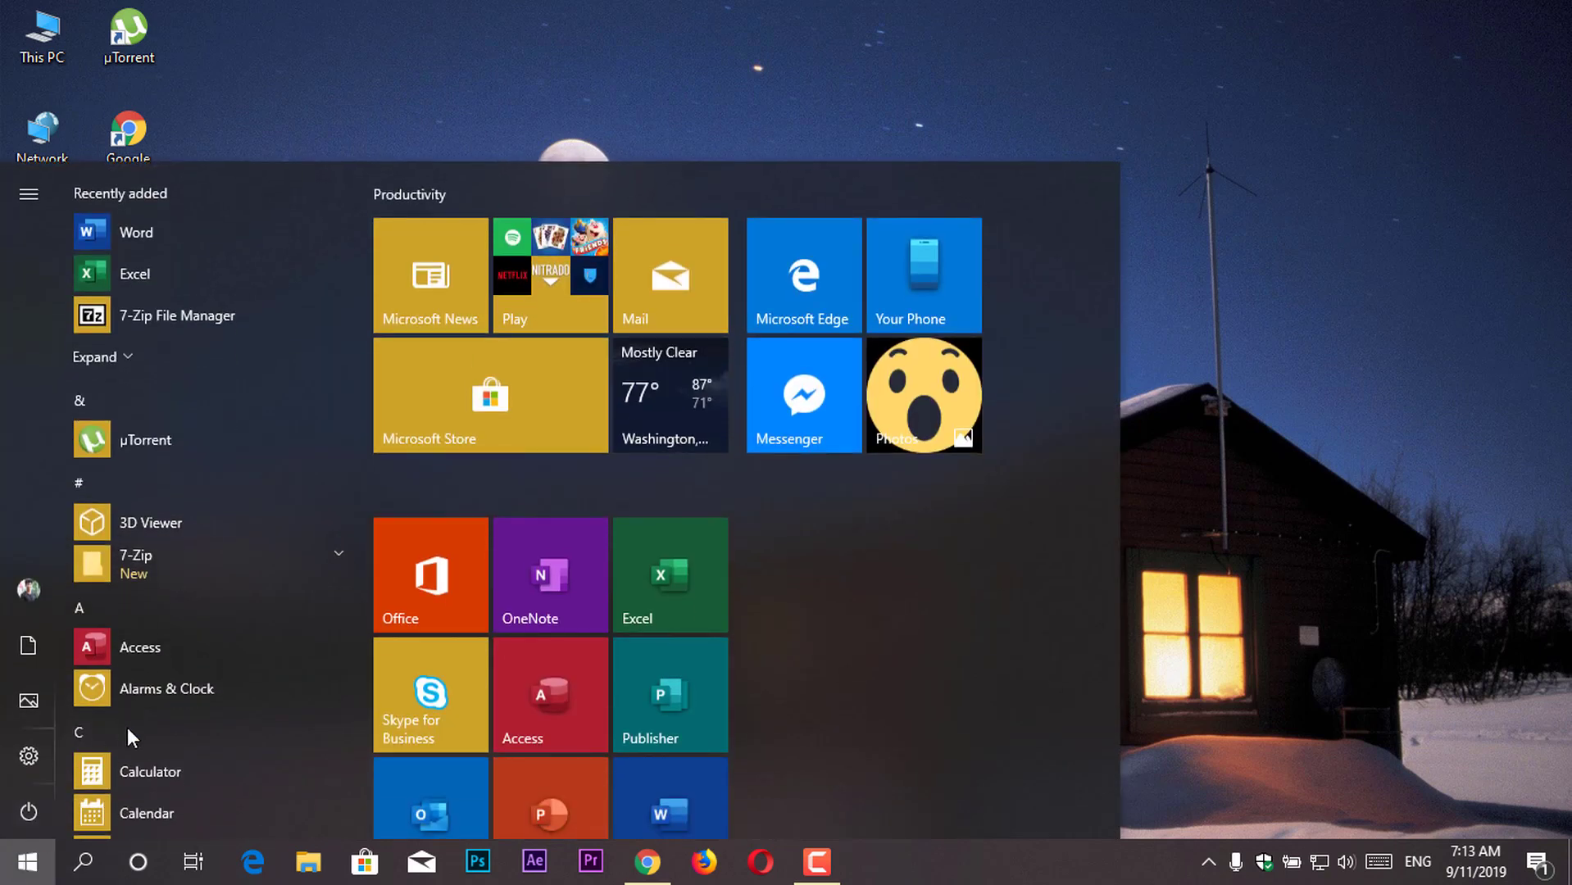
pyautogui.scroll(-2, 494, 710)
pyautogui.scroll(-3, 189, 684)
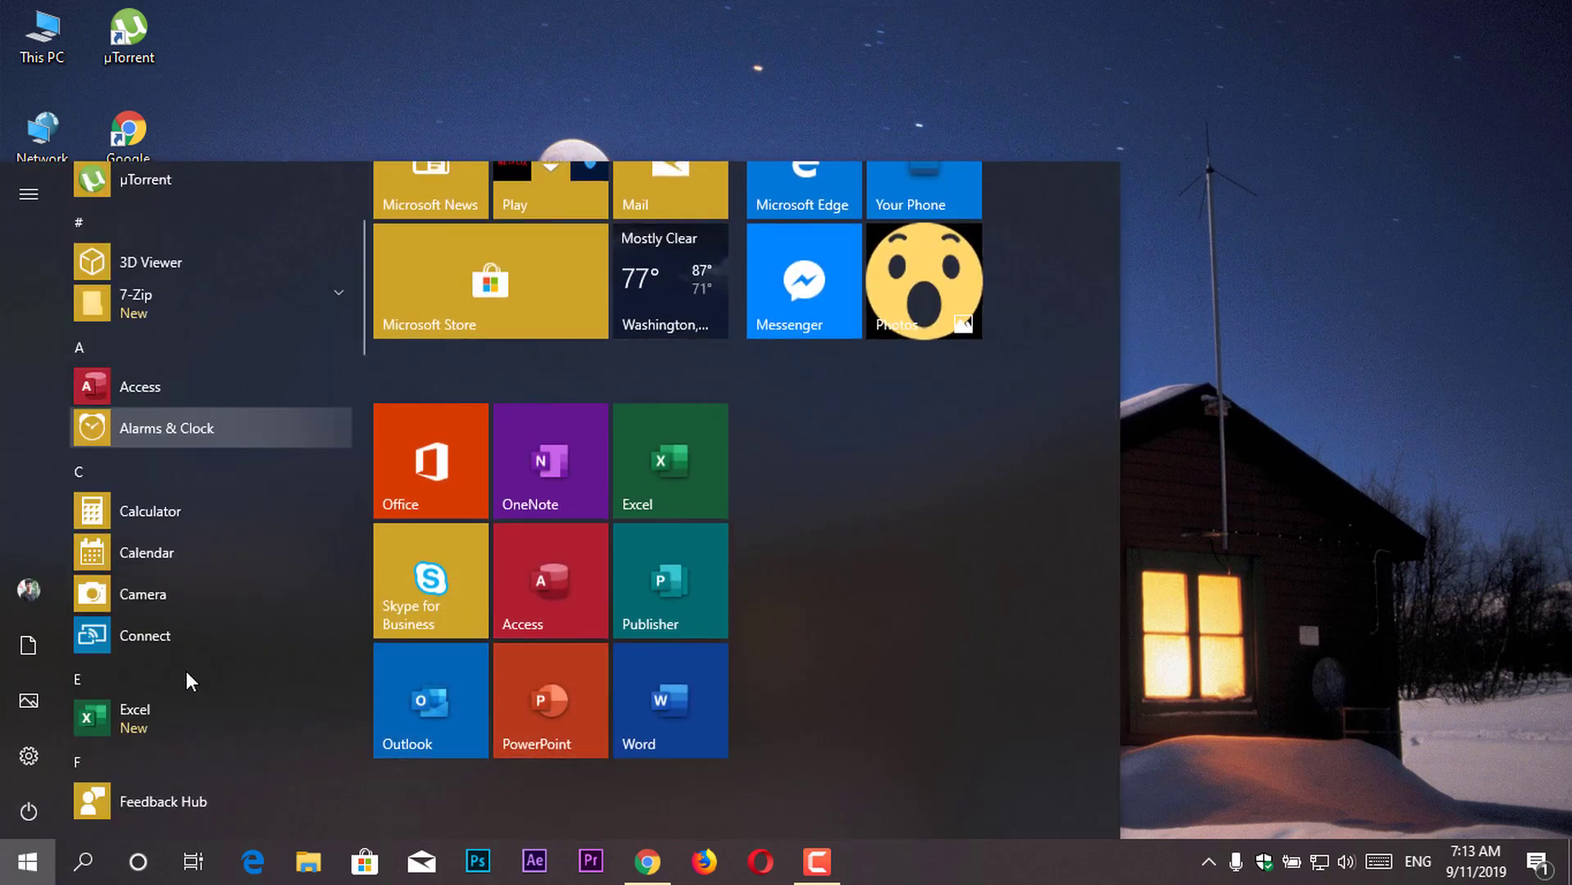
pyautogui.scroll(-1, 186, 672)
pyautogui.scroll(-4, 183, 672)
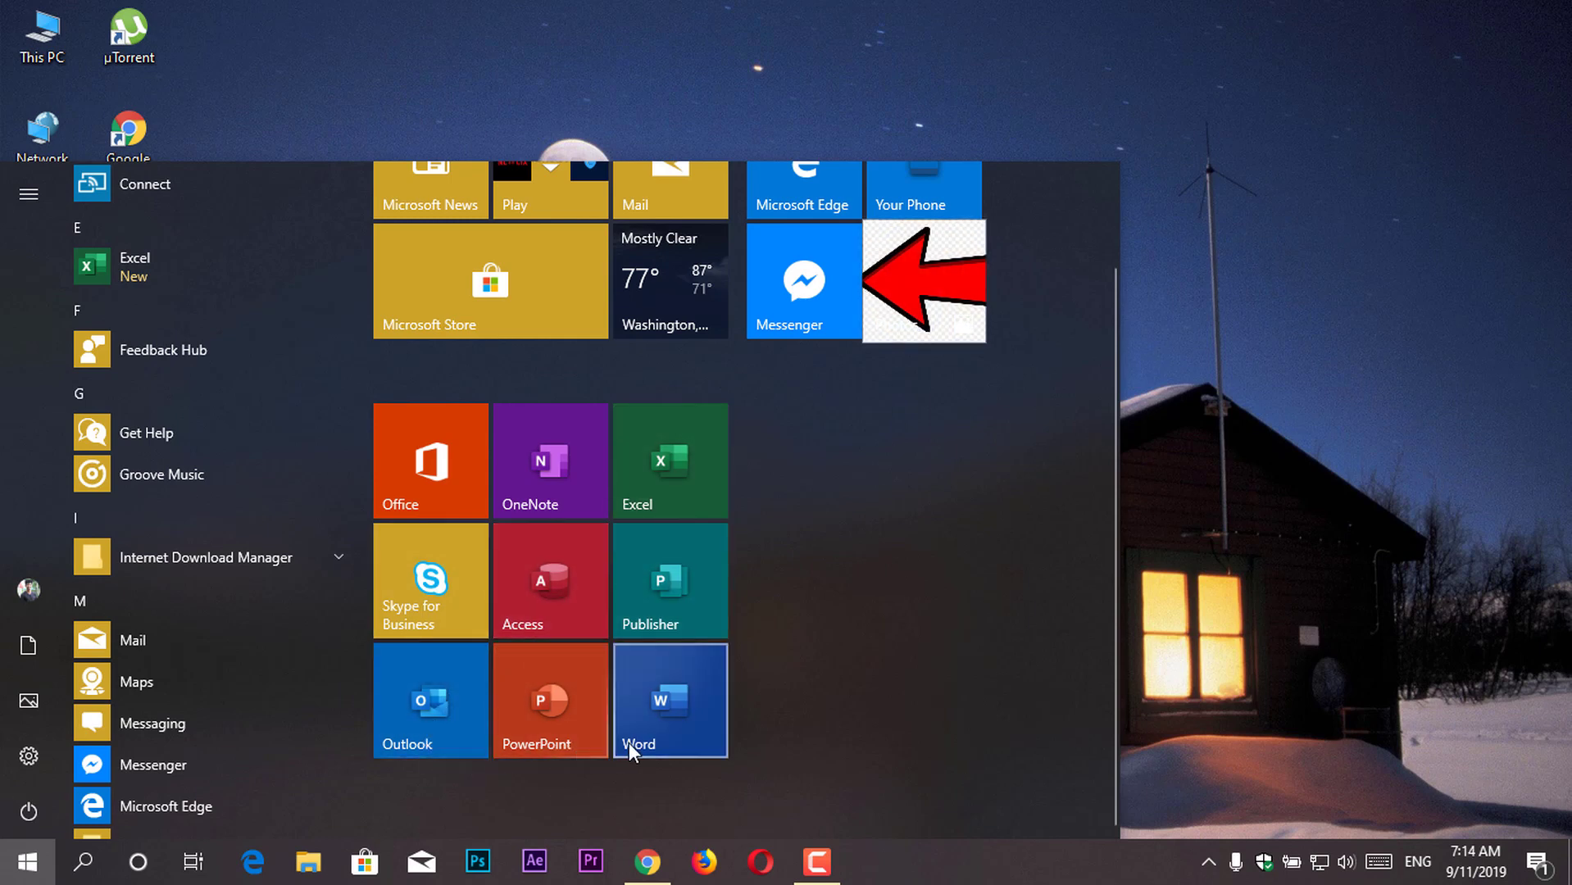
pyautogui.click(683, 732)
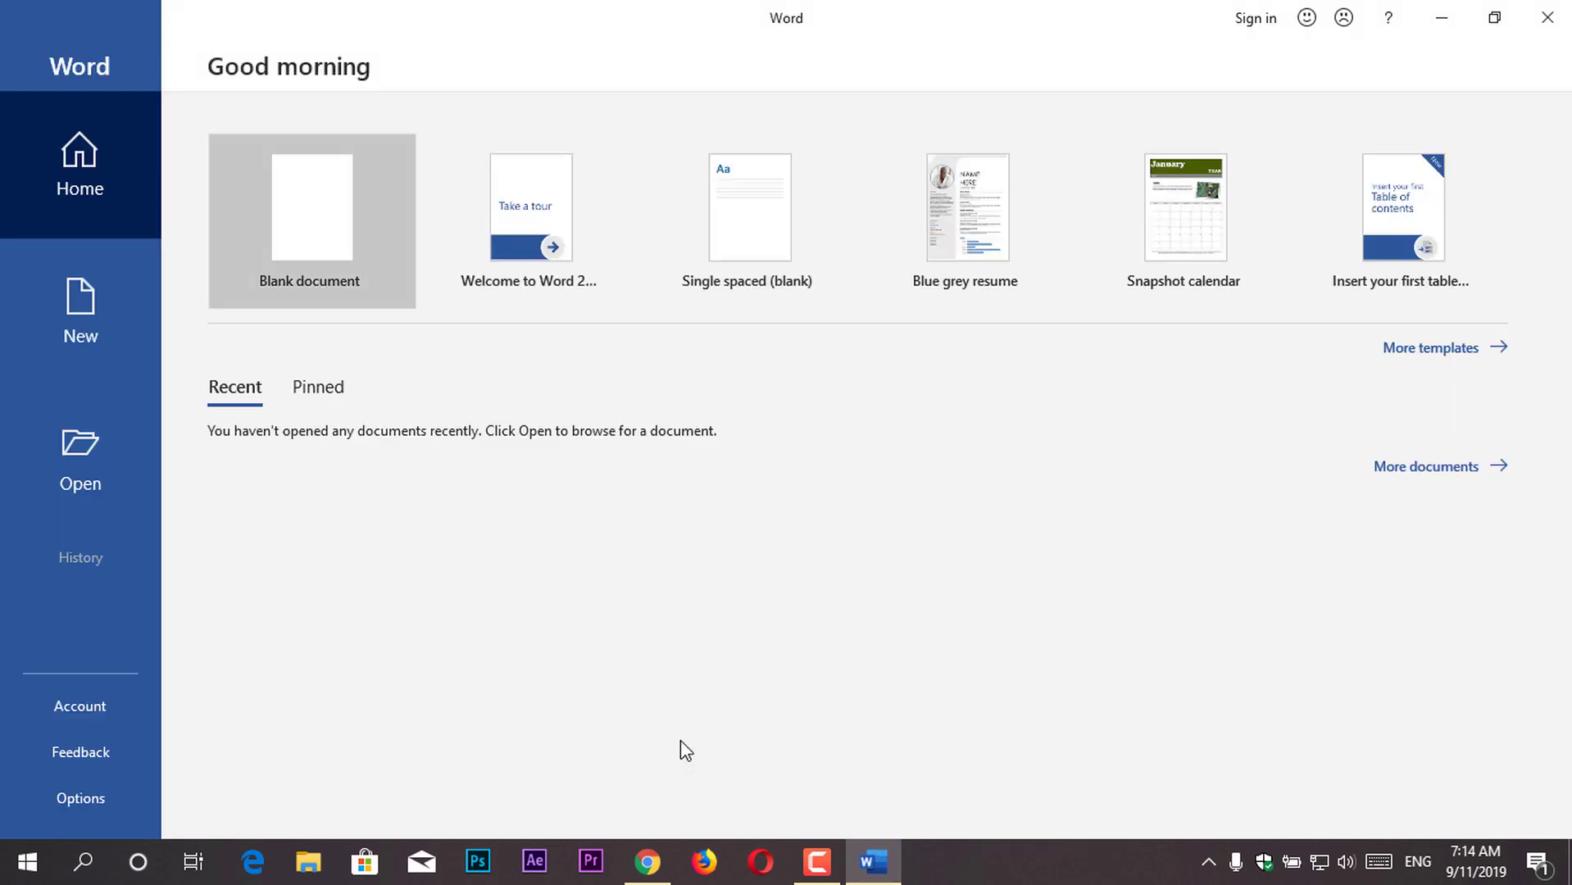
# - Confirm Version 1908 on Word's Account page, dismiss the updates-installed message, and close Word
pyautogui.click(64, 711)
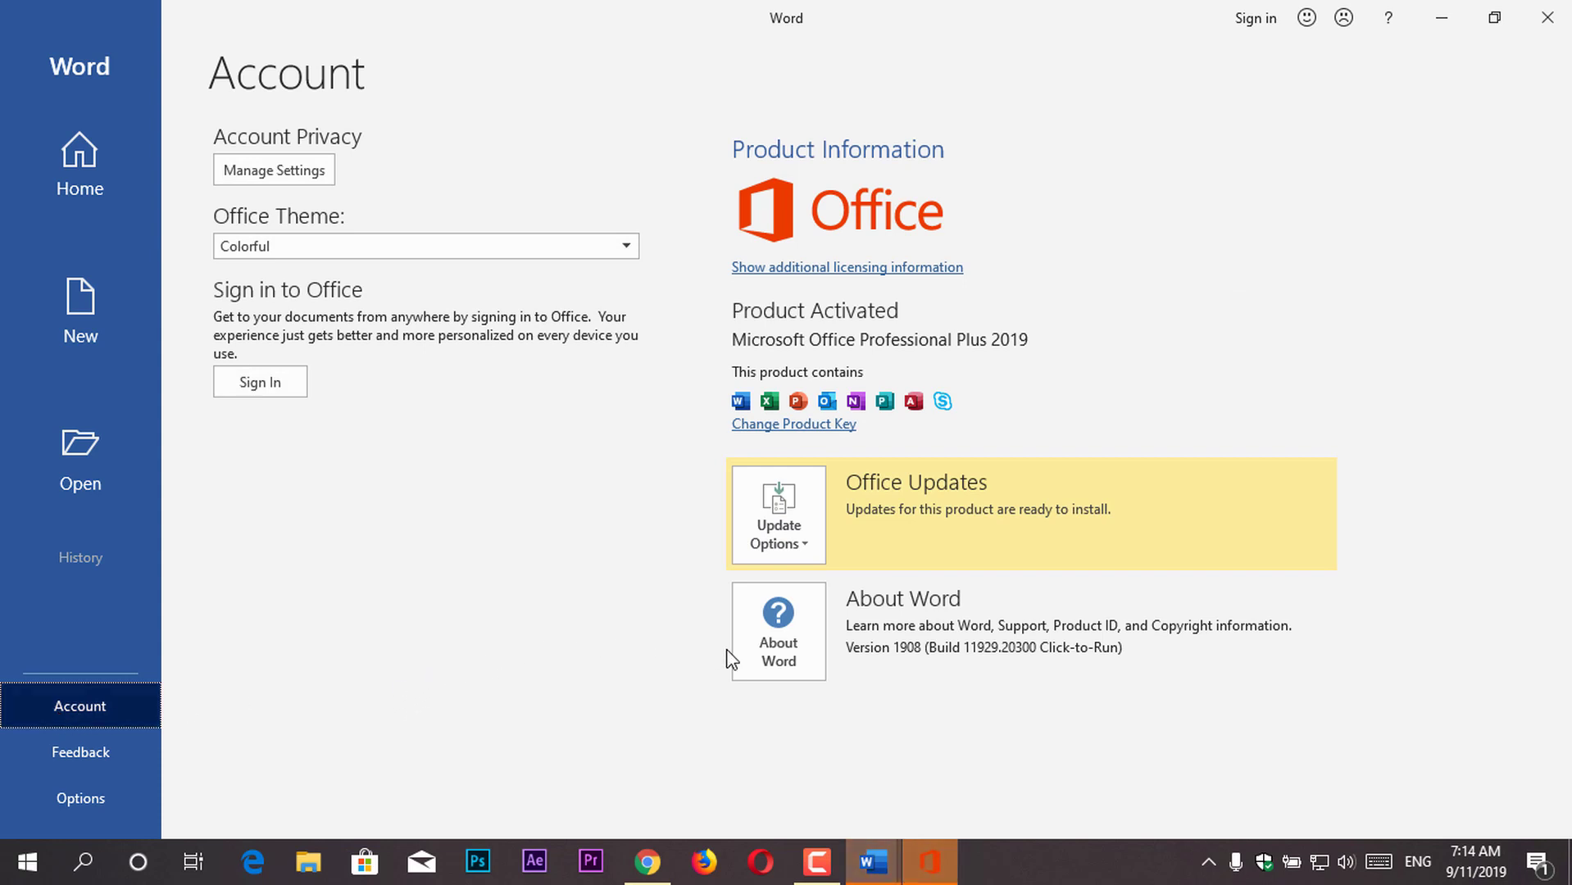
pyautogui.click(941, 876)
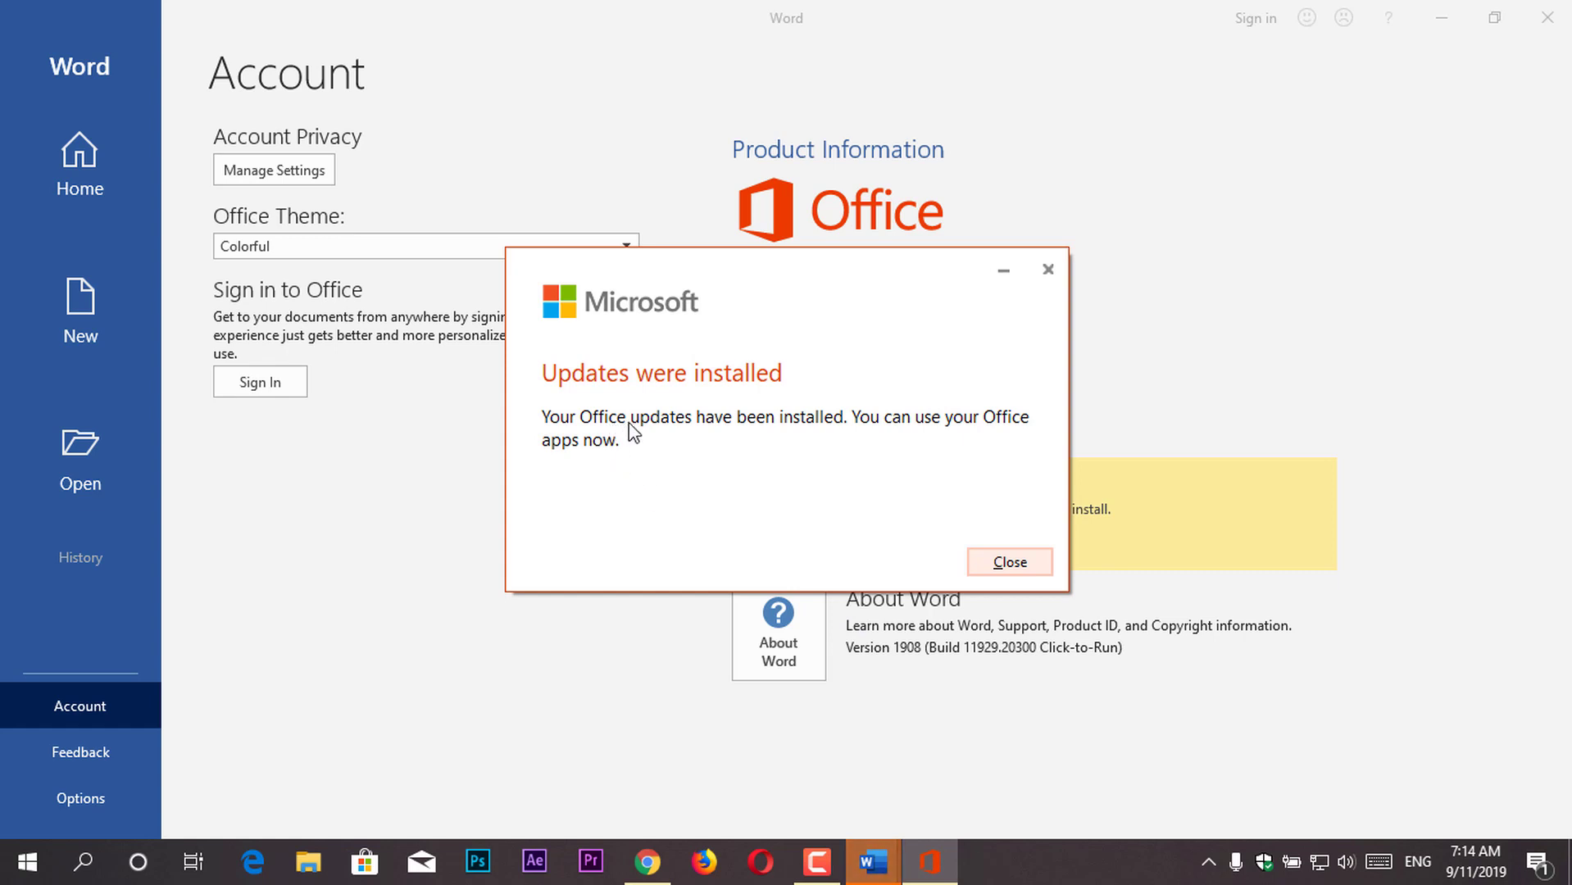
pyautogui.click(1033, 562)
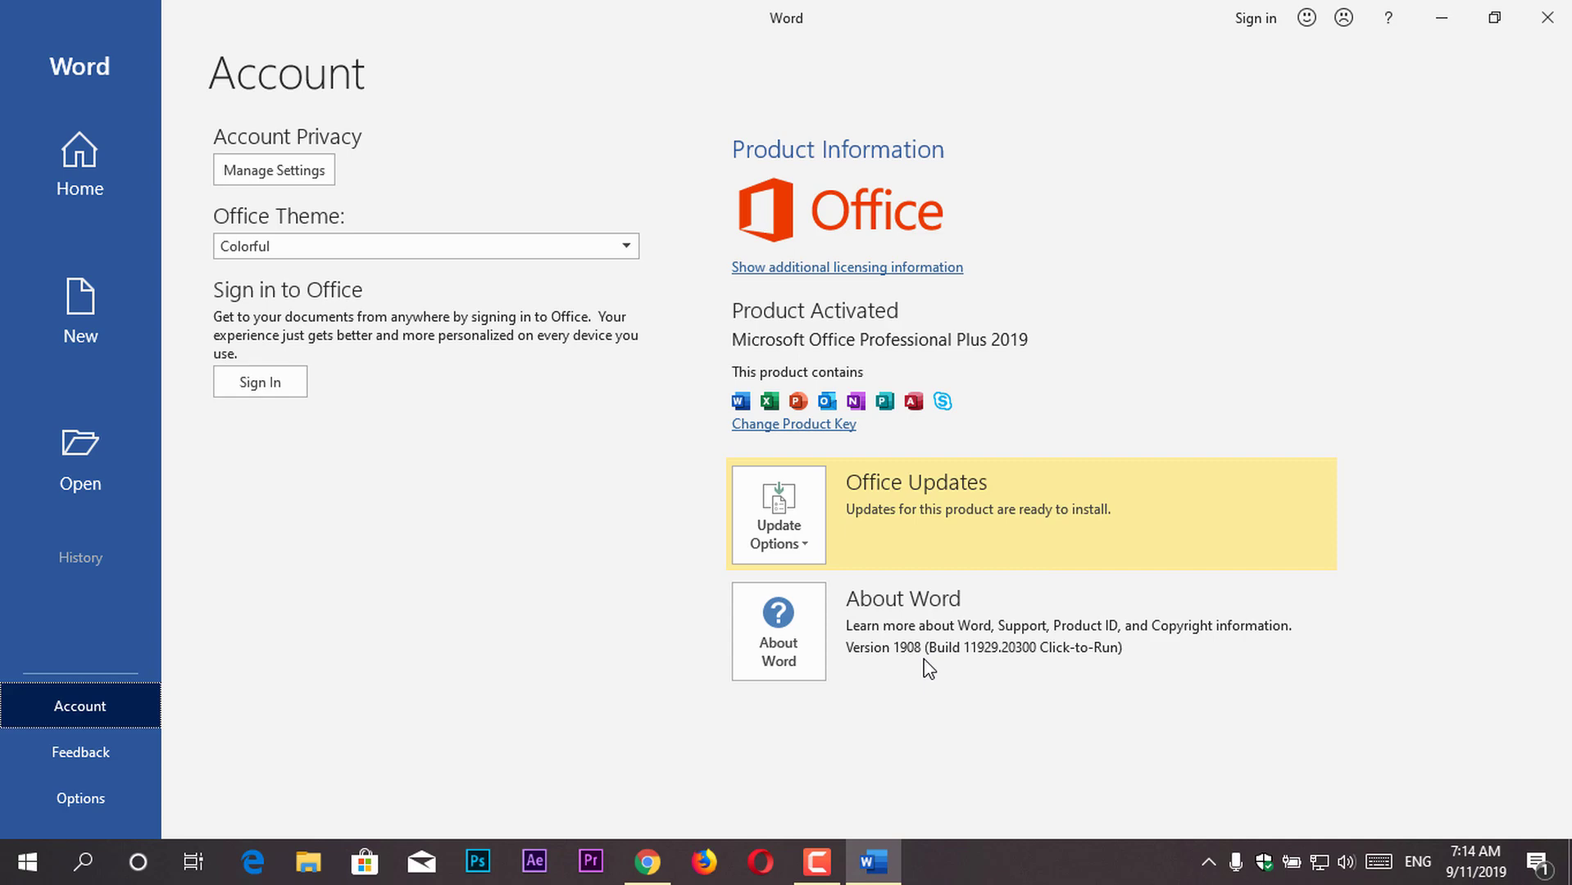
pyautogui.click(1547, 20)
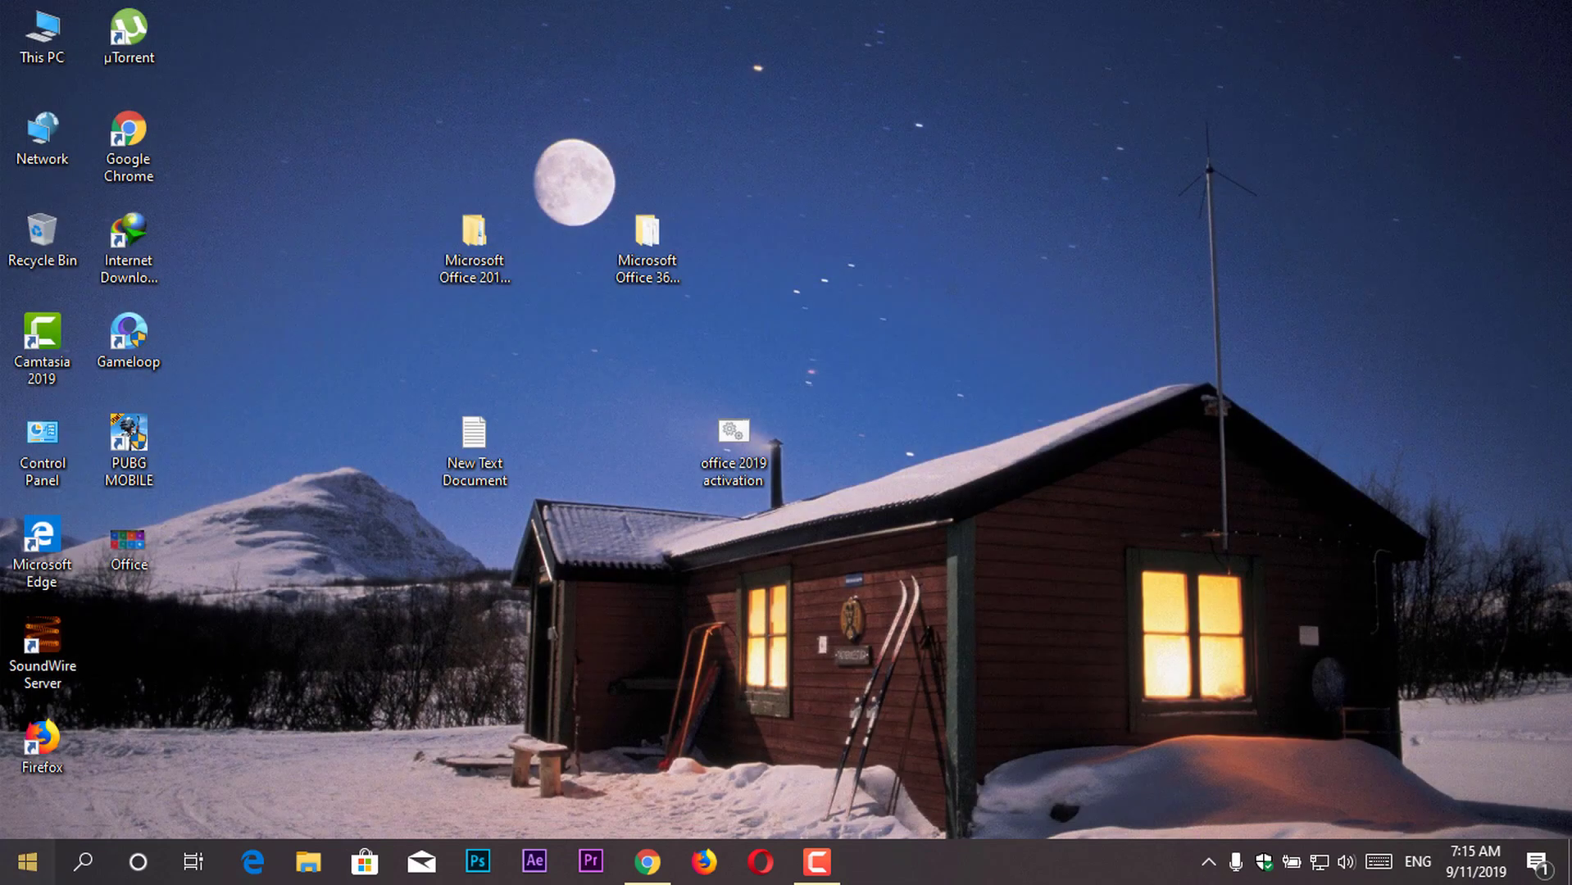
pyautogui.click(27, 862)
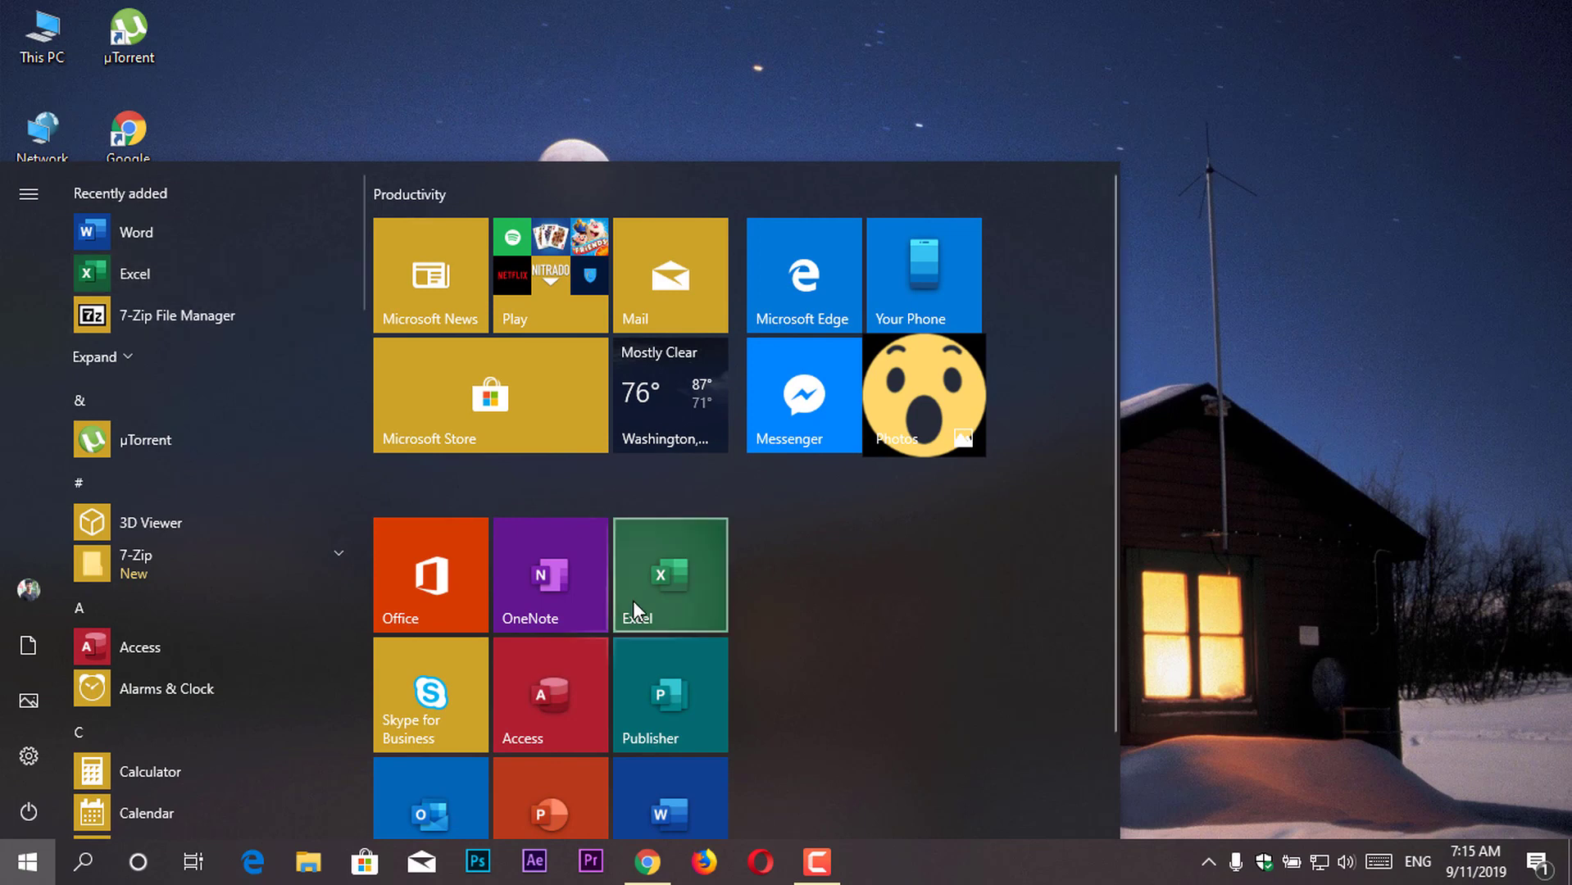
# - Check Excel's Account page shows Office Professional Plus 2019 activated at Version 1908, then close Excel
pyautogui.click(687, 617)
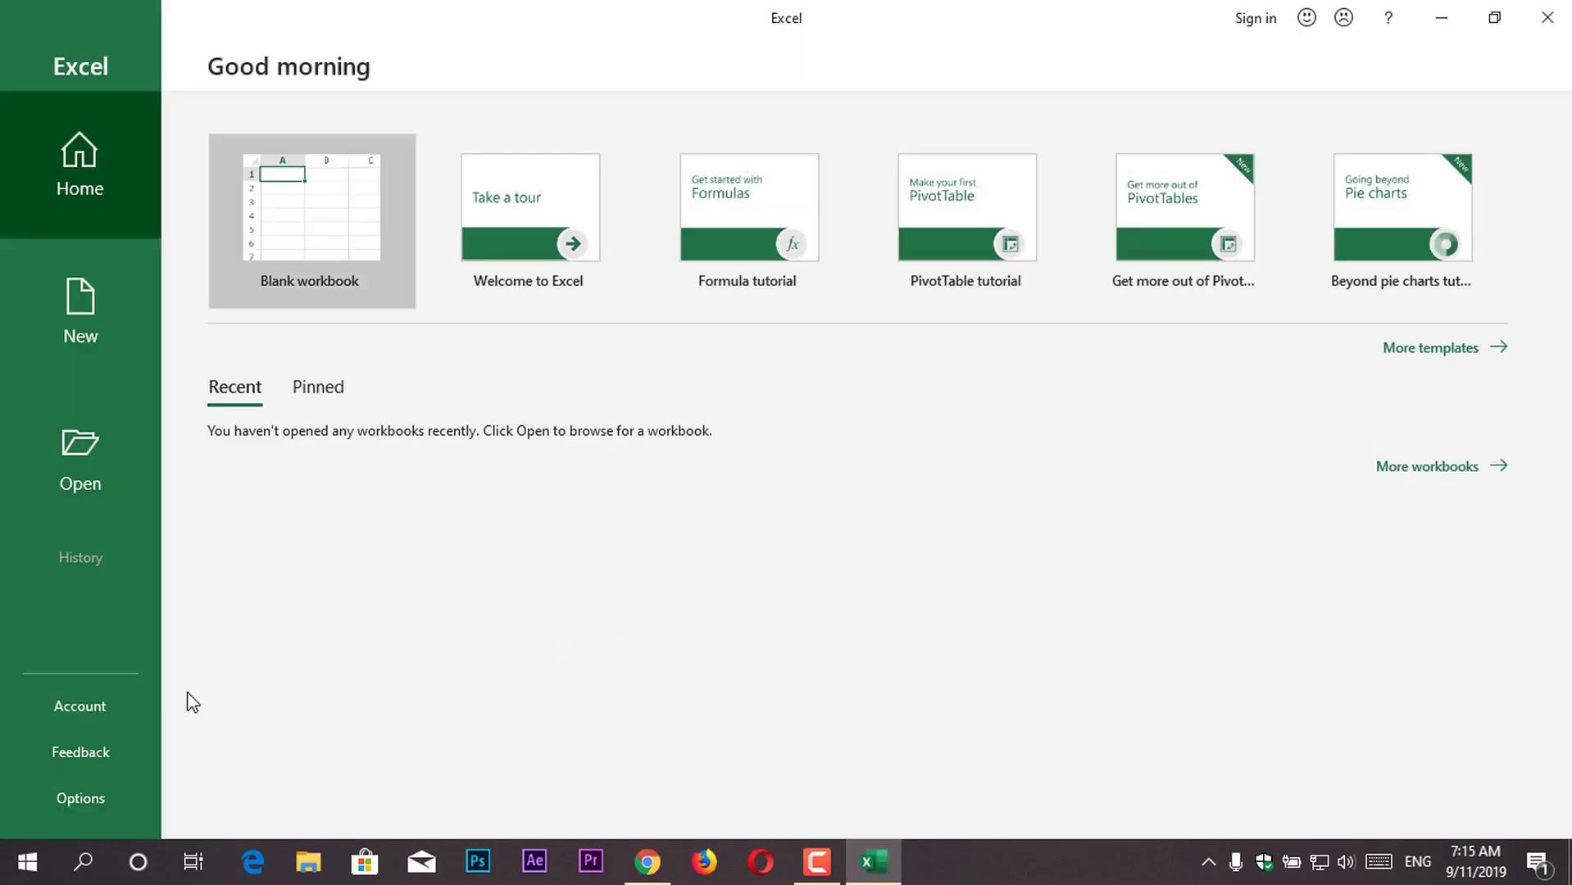
pyautogui.click(116, 703)
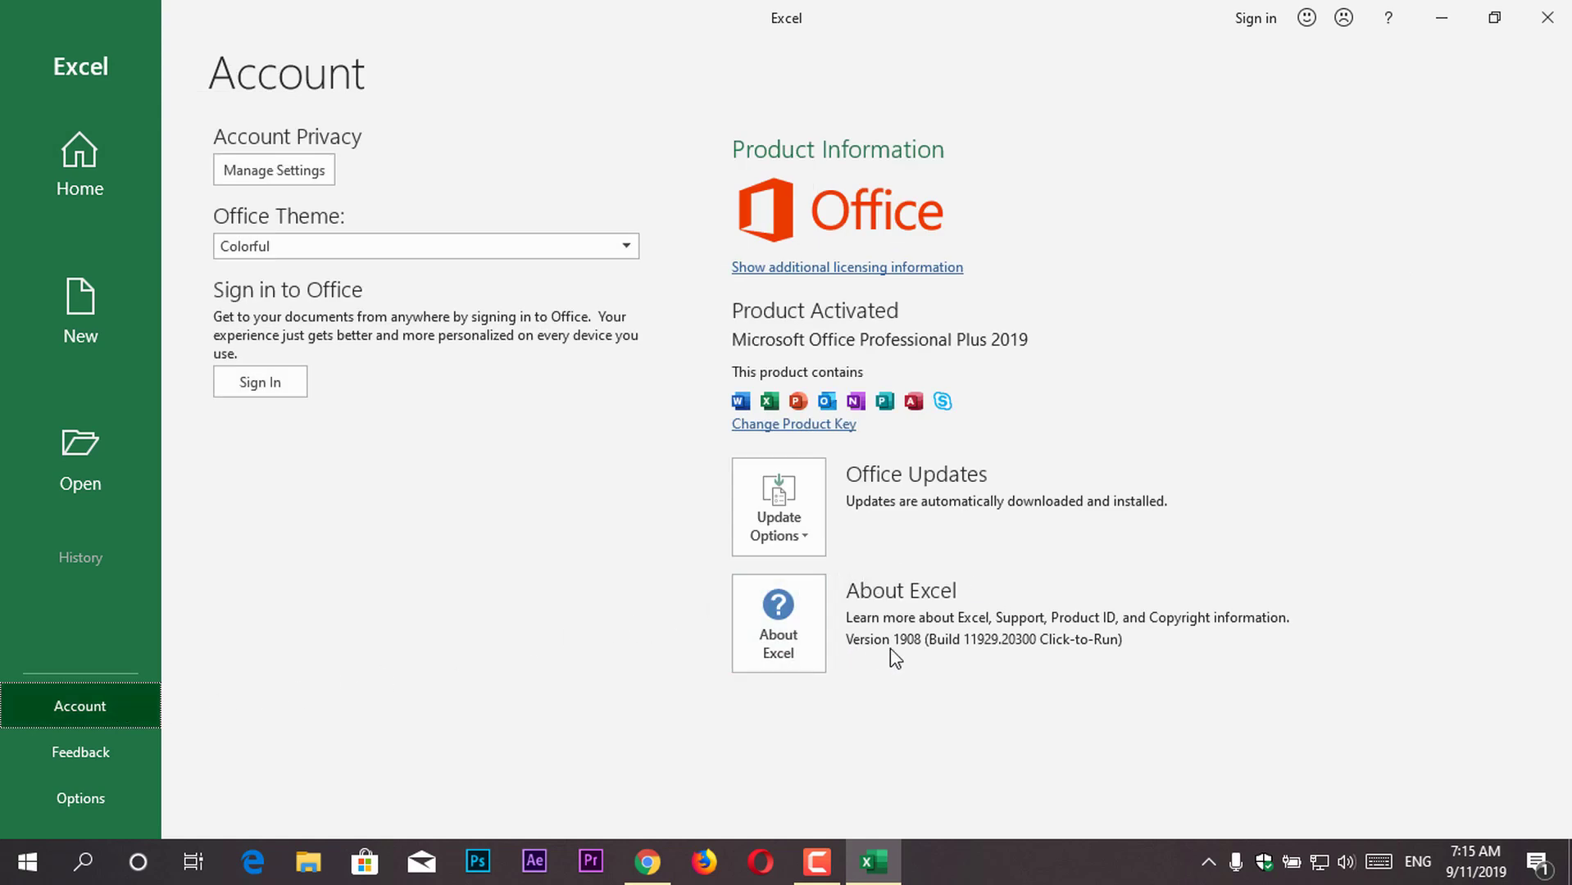
pyautogui.click(1552, 18)
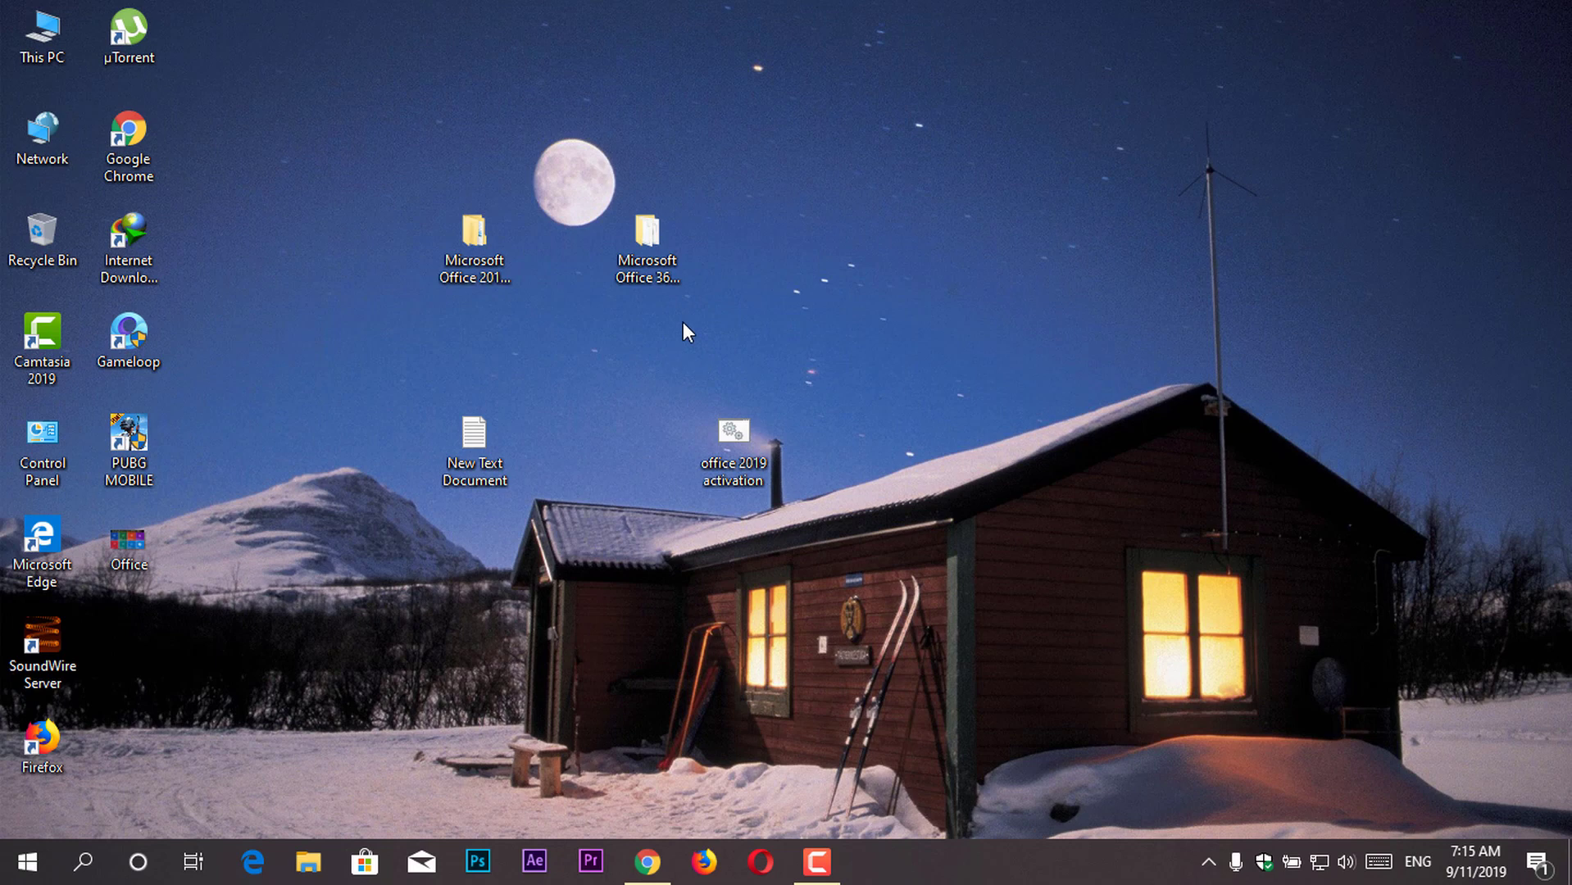
# - Select the 'Microsoft Office 365 x86x64 incl Crack' folder on the desktop
pyautogui.click(657, 255)
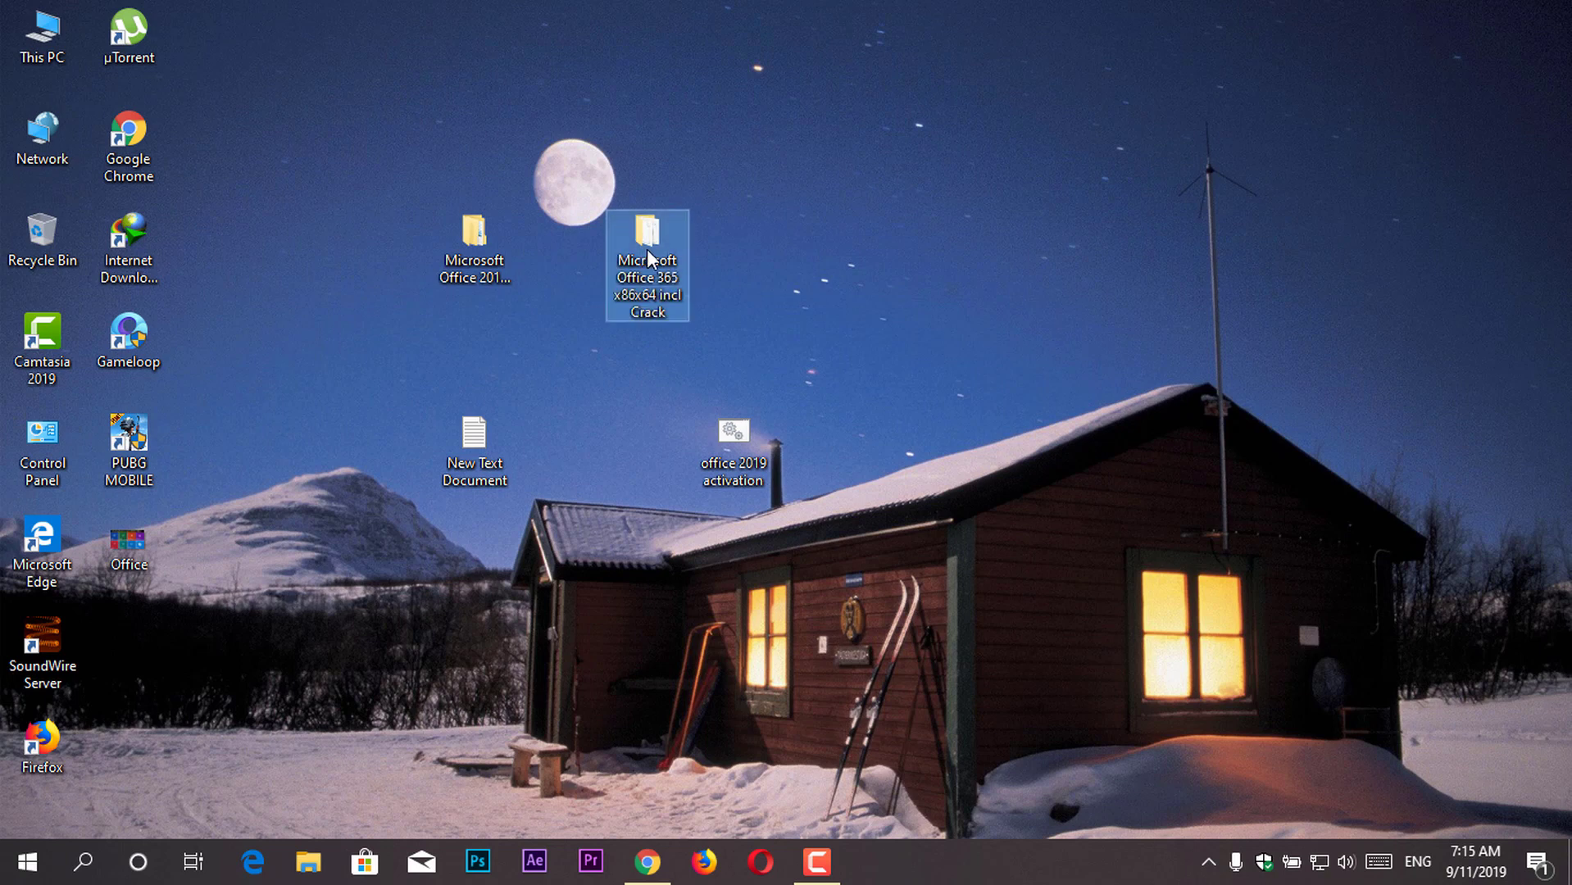